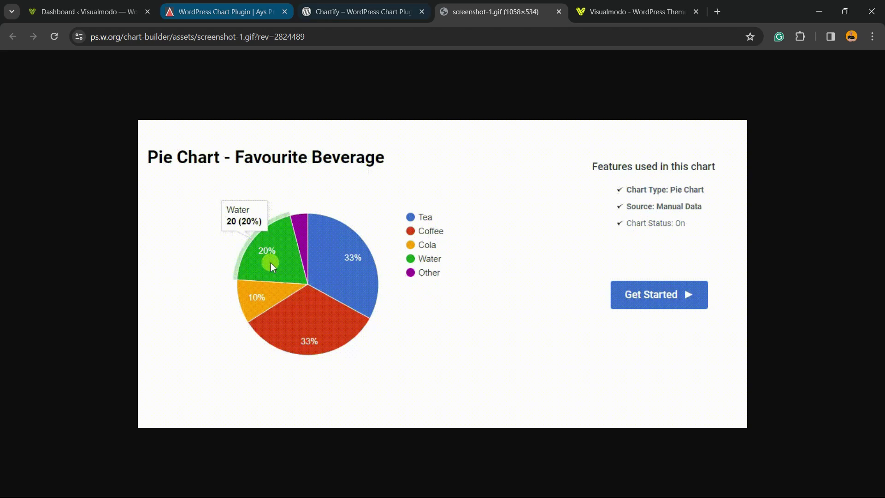
# Review the header of the Chartify plugin's WordPress.org page and highlight the plugin name.
pyautogui.hotkey('ctrl', 'shift', 'Tab')
pyautogui.scroll(15, 442, 276)
pyautogui.scroll(20, 442, 277)
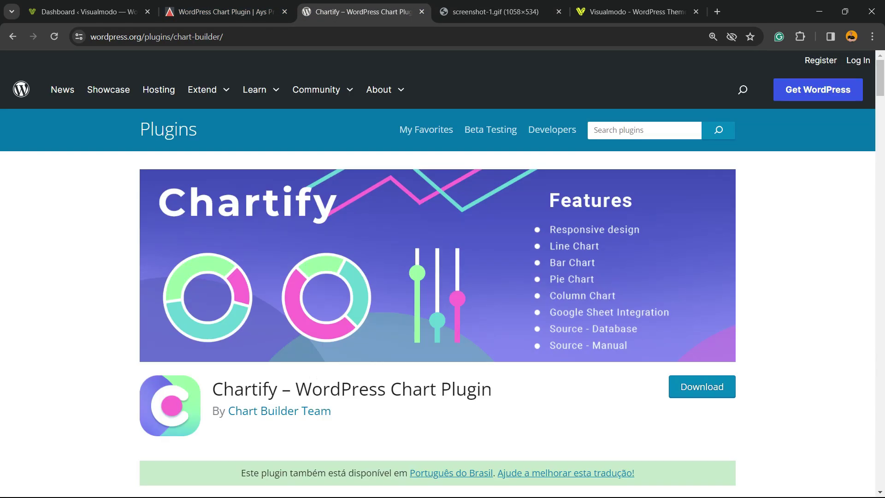
pyautogui.doubleClick(244, 389)
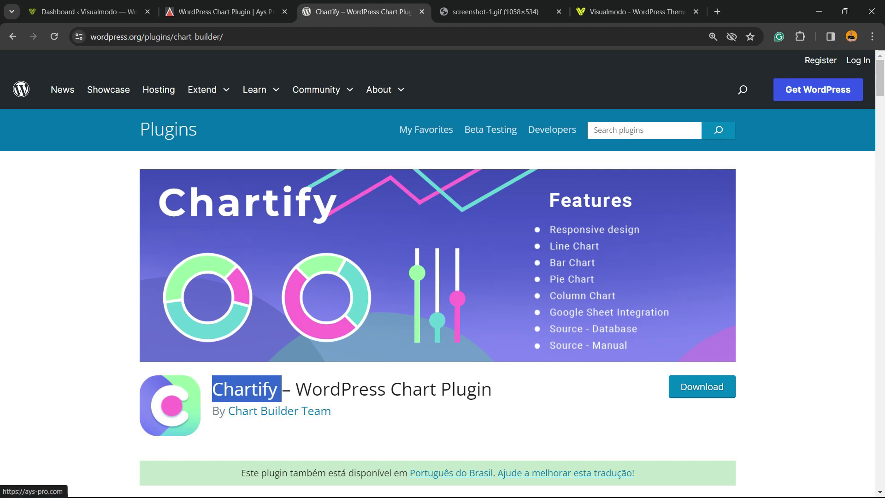
# Return to the WordPress dashboard, open the page for adding a new plugin, and search for "Chartify".
pyautogui.hotkey('ctrl', 'shift', 'Tab')
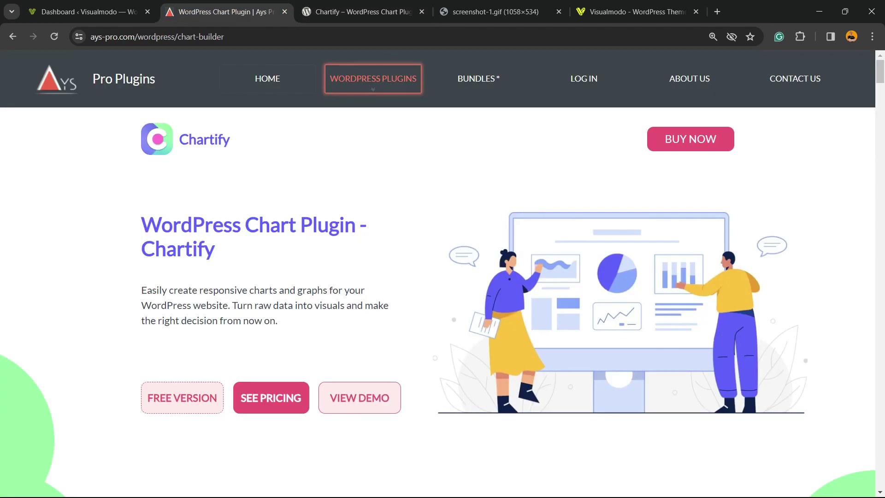
pyautogui.hotkey('ctrl', 'shift', 'Tab')
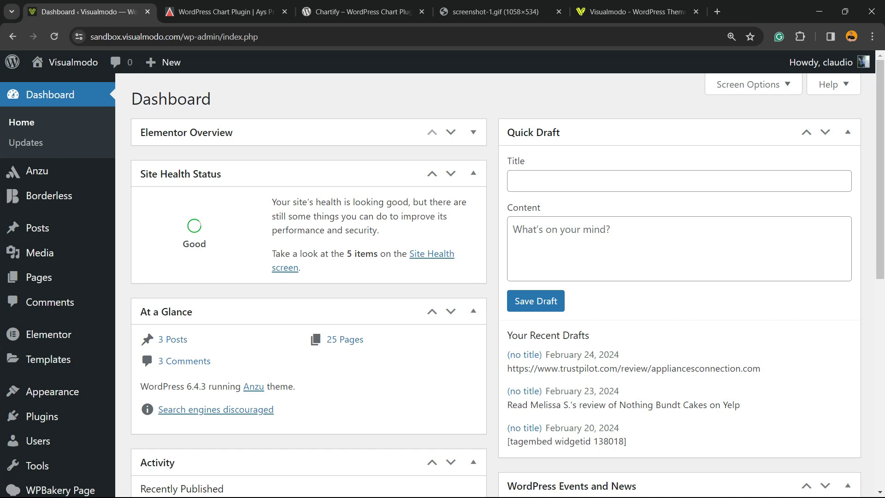
pyautogui.scroll(-2, 47, 281)
pyautogui.moveTo(42, 340)
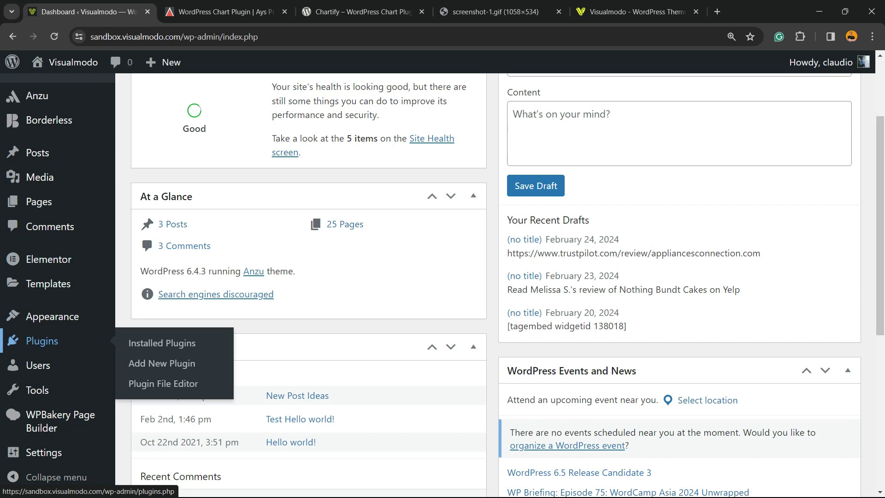
pyautogui.click(162, 363)
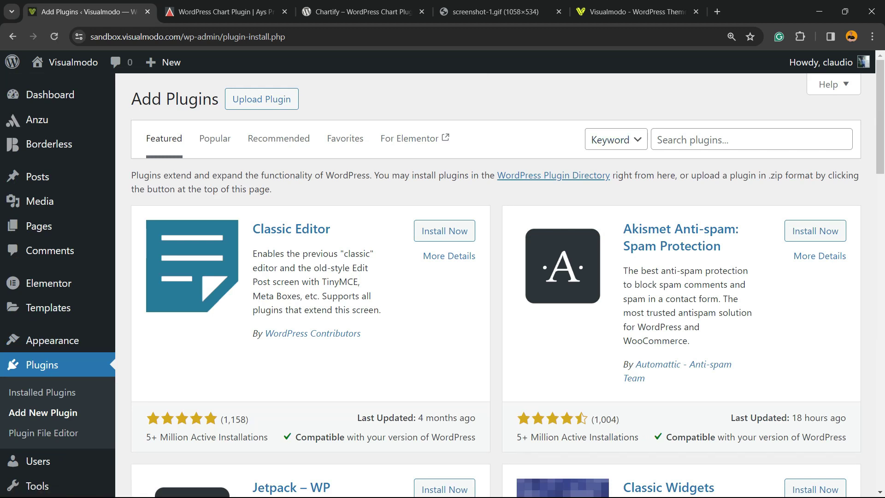
pyautogui.click(682, 140)
pyautogui.write('Chartify')
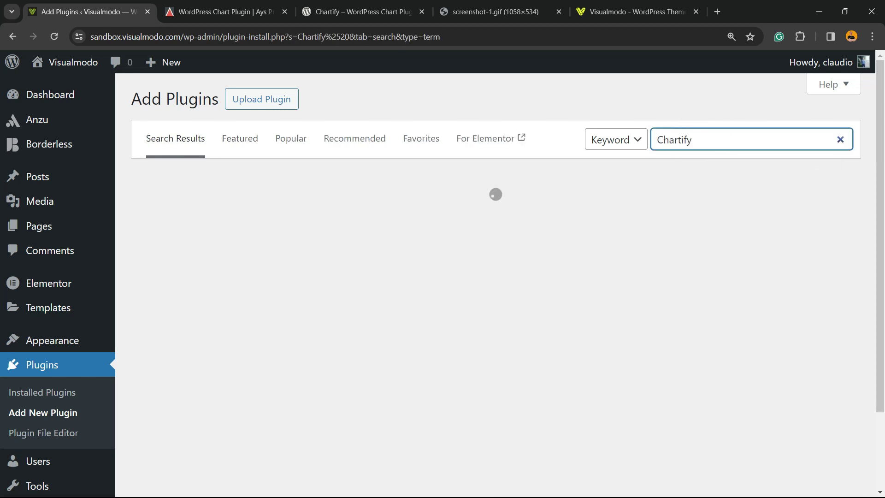
# Install and activate the Chartify – WordPress Chart Plugin from the search results.
pyautogui.moveTo(308, 276); pyautogui.dragTo(334, 290)
pyautogui.click(335, 290)
pyautogui.moveTo(342, 355)
pyautogui.mouseDown()
pyautogui.moveTo(267, 355)
pyautogui.moveTo(343, 355)
pyautogui.mouseUp()
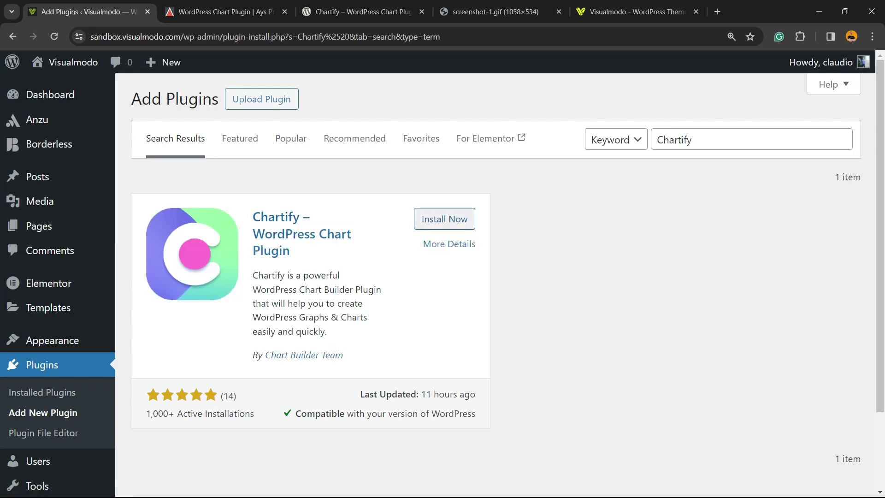
pyautogui.click(445, 219)
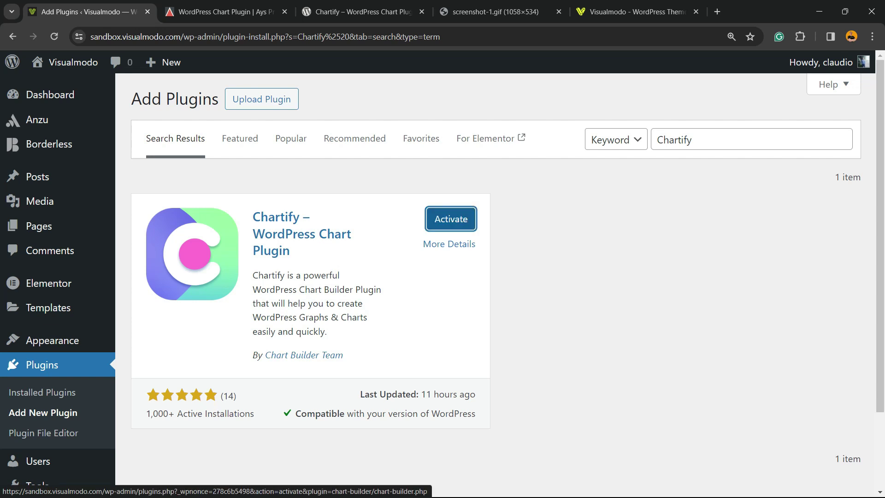
pyautogui.click(451, 219)
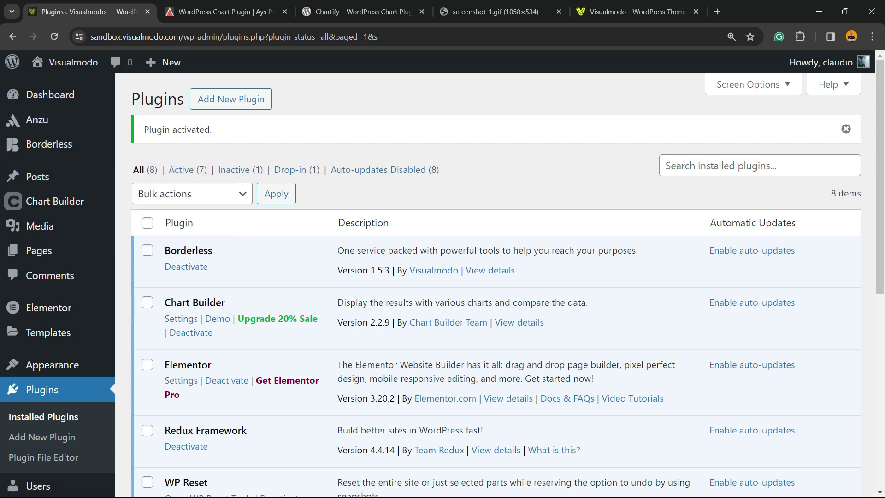
# Open Chart Builder's All Charts page and view the plugin demo in a separate browser tab.
pyautogui.moveTo(54, 201)
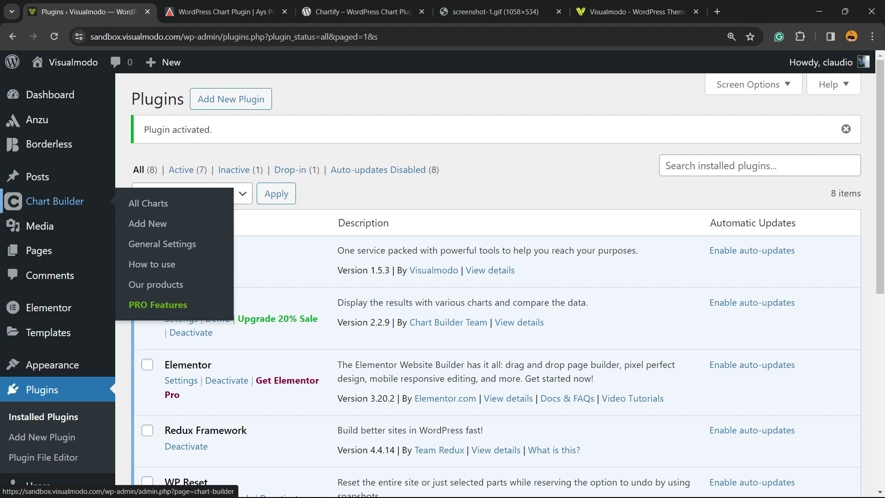
pyautogui.click(148, 203)
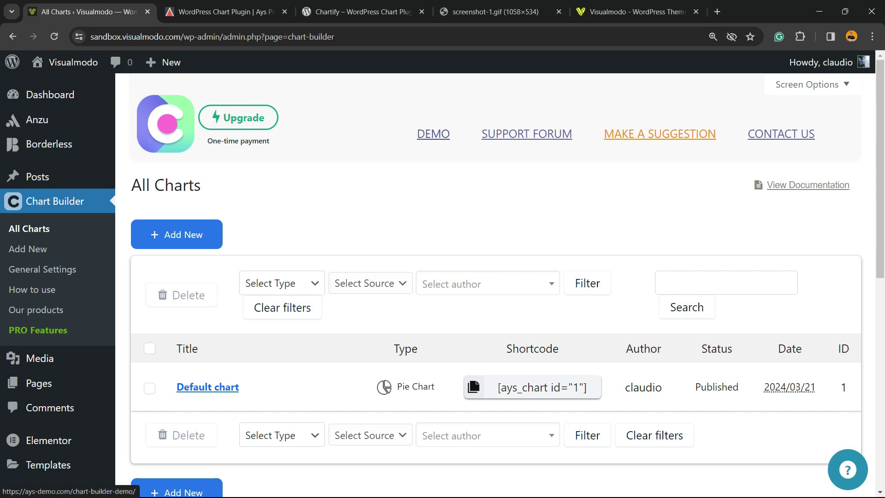
pyautogui.rightClick(441, 135)
pyautogui.click(465, 144)
pyautogui.hotkey('ctrl', 'Tab')
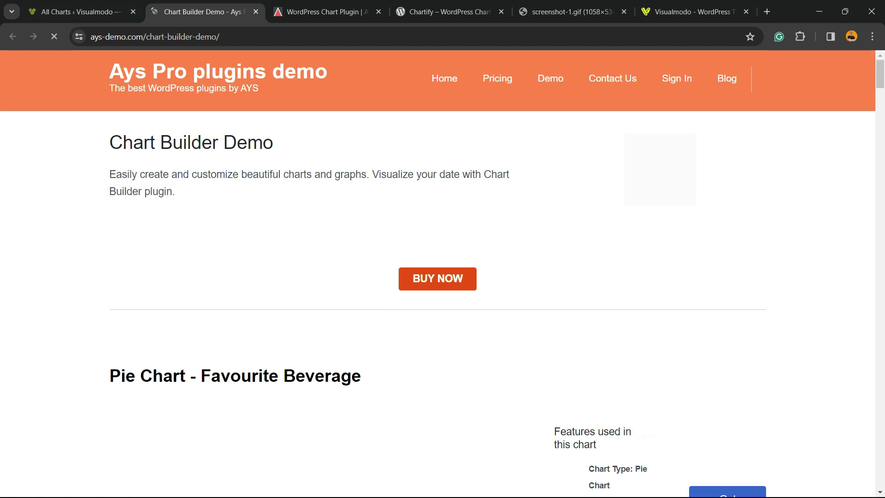
# Examine the demo page's sample charts, from the pie and column charts through the histogram and geo chart.
pyautogui.scroll(-8, 443, 272)
pyautogui.scroll(8, 442, 272)
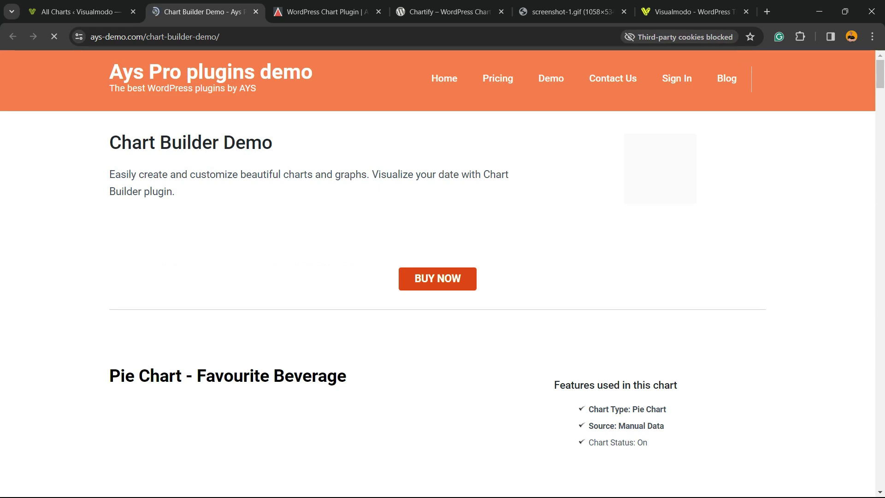
pyautogui.scroll(-5, 442, 272)
pyautogui.scroll(-3, 443, 272)
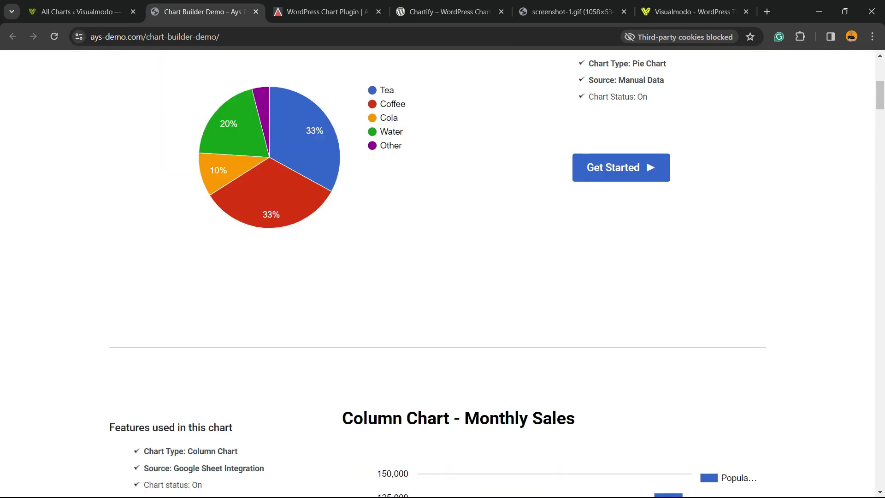
pyautogui.scroll(3, 322, 185)
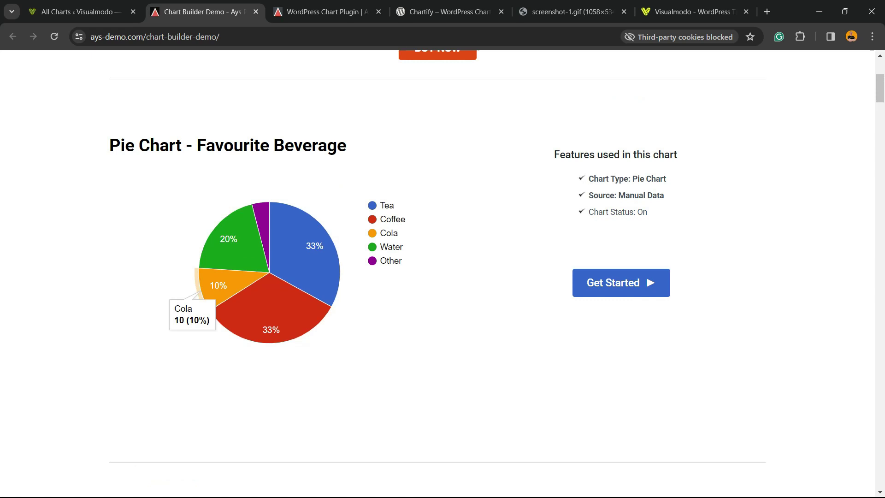
pyautogui.scroll(-6, 318, 208)
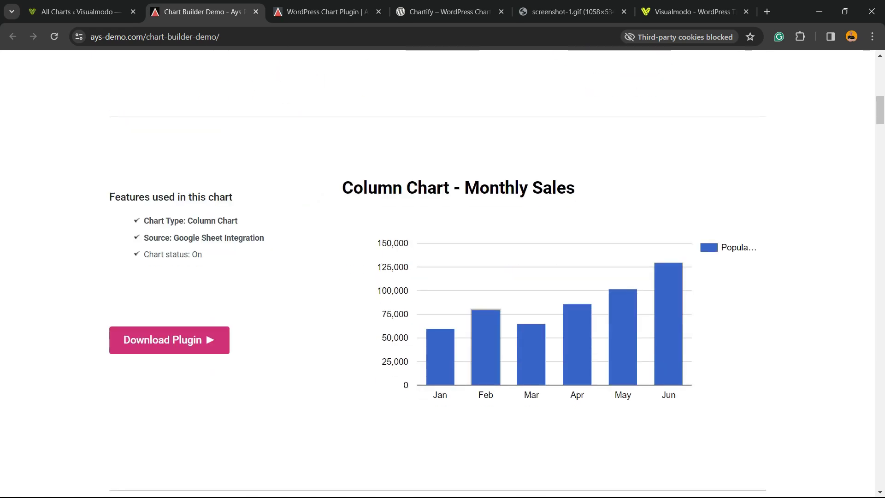
pyautogui.scroll(-6, 576, 345)
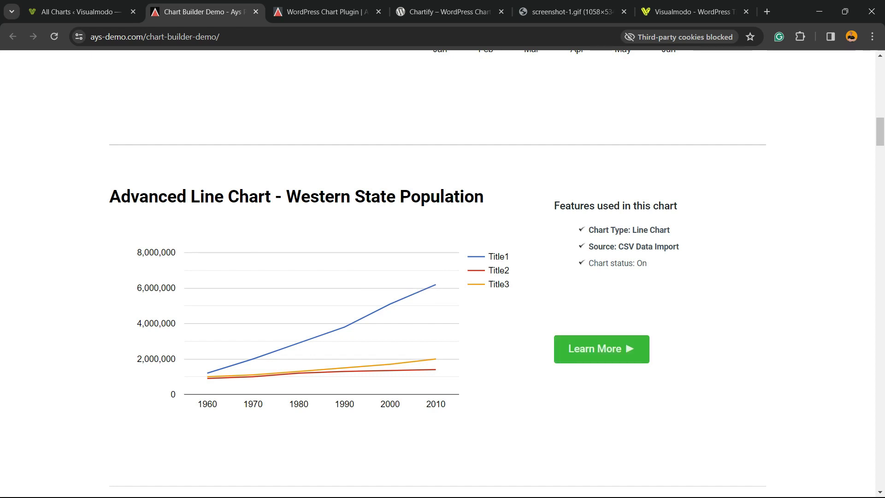
pyautogui.scroll(-6, 442, 276)
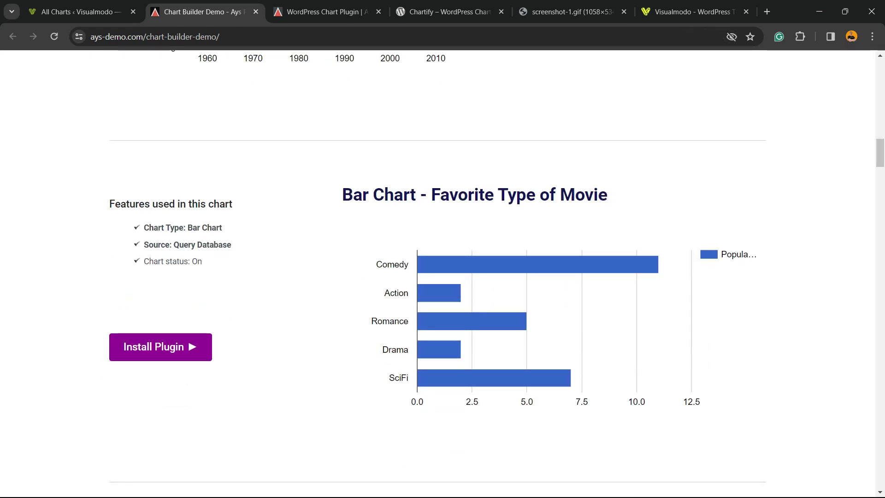
pyautogui.scroll(-6, 442, 276)
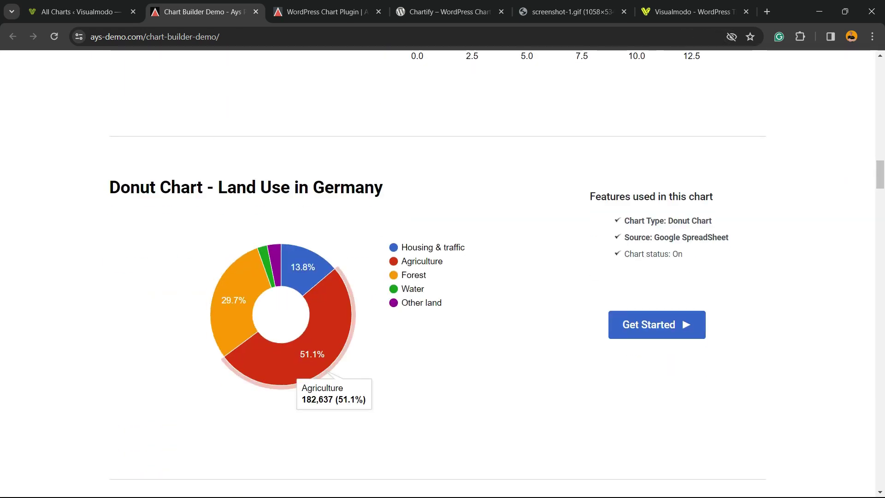
pyautogui.scroll(-1, 442, 277)
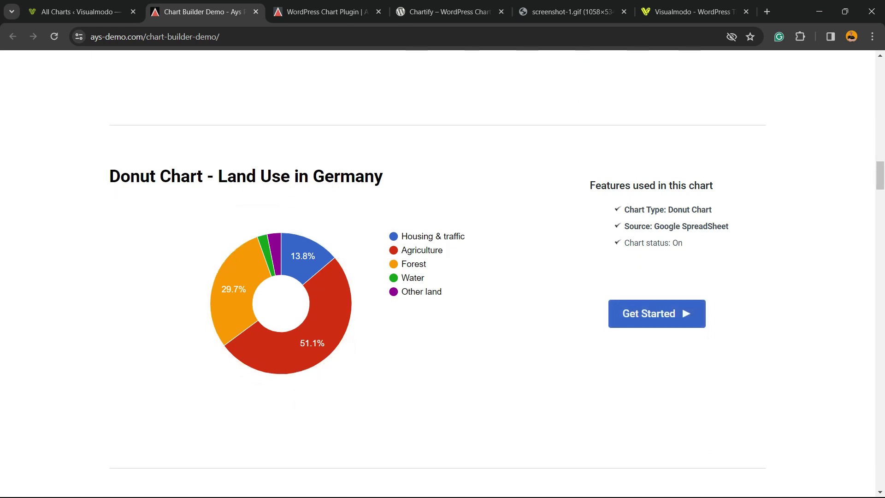
pyautogui.scroll(-6, 442, 276)
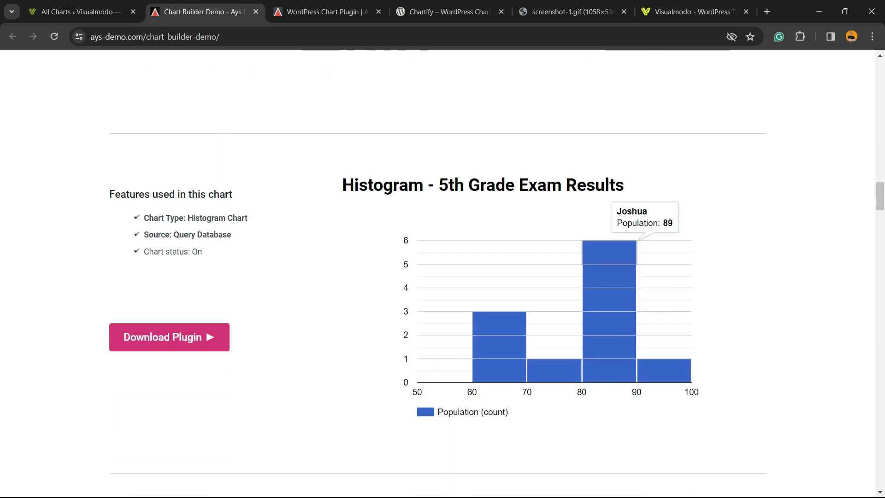
pyautogui.scroll(-6, 443, 276)
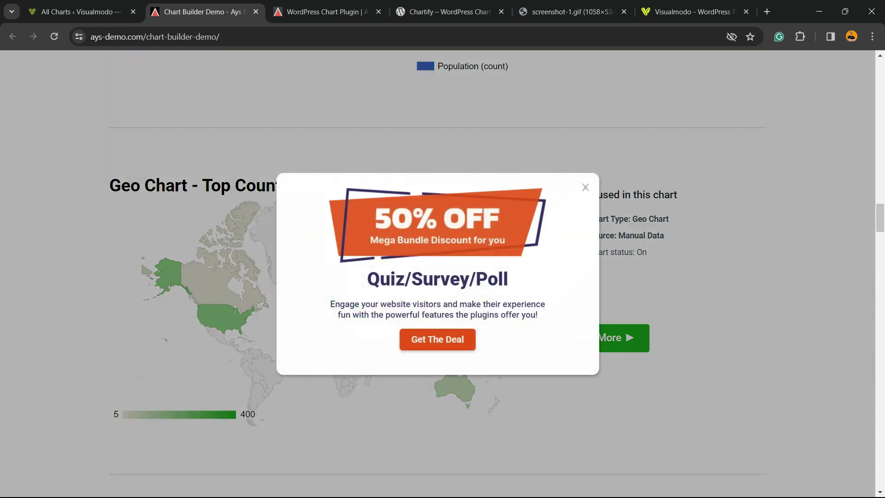
# Dismiss the discount popup and examine the demo's organization chart and the chart types under More Demos.
pyautogui.press('Escape')
pyautogui.scroll(-4, 443, 276)
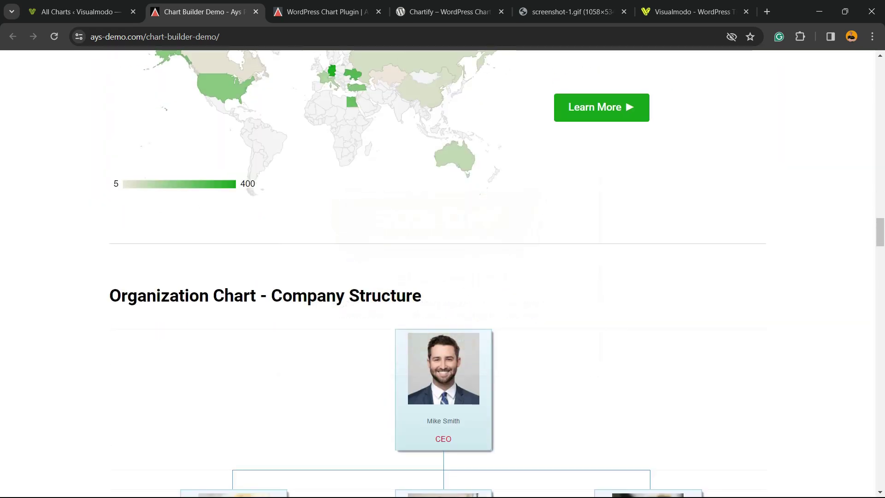
pyautogui.scroll(-2, 442, 277)
pyautogui.scroll(-7, 442, 277)
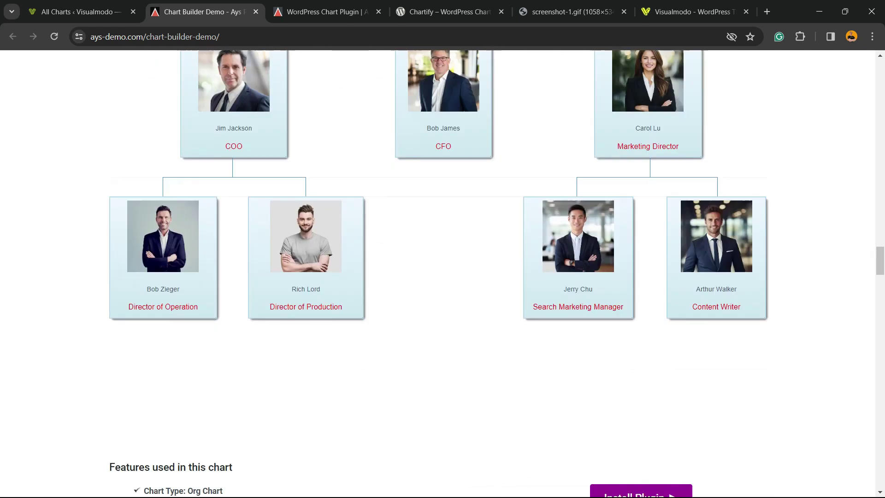
pyautogui.scroll(7, 442, 277)
pyautogui.scroll(-8, 443, 277)
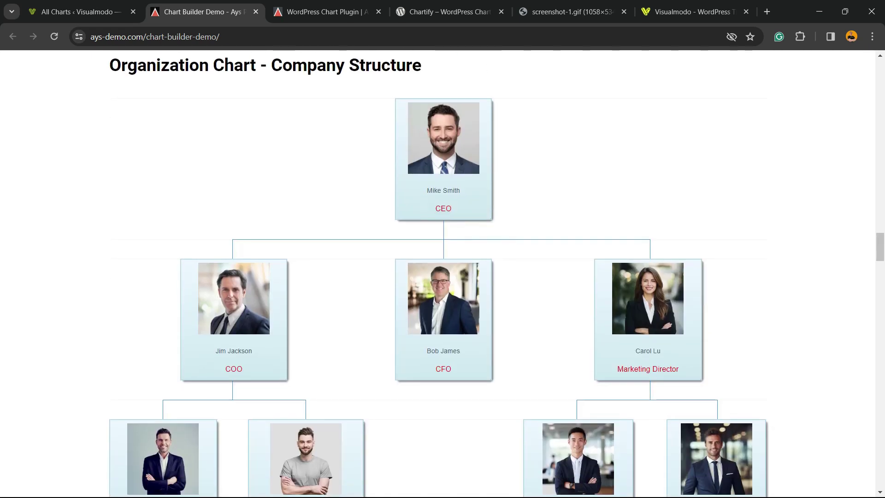
pyautogui.scroll(5, 443, 276)
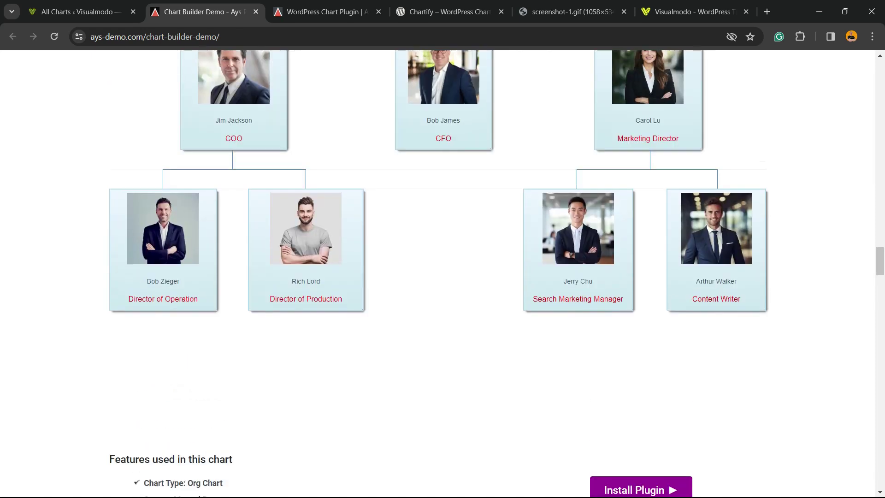
pyautogui.scroll(-10, 443, 277)
pyautogui.scroll(-2, 442, 276)
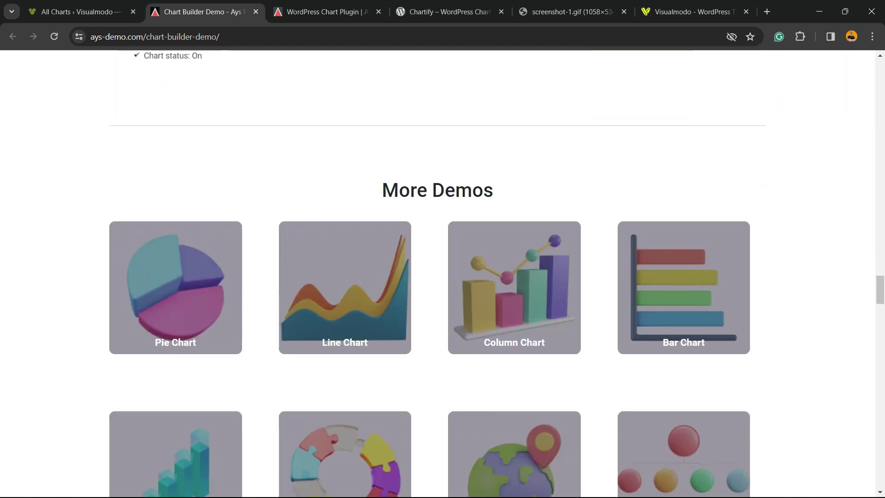
pyautogui.scroll(-5, 514, 281)
pyautogui.scroll(-8, 345, 247)
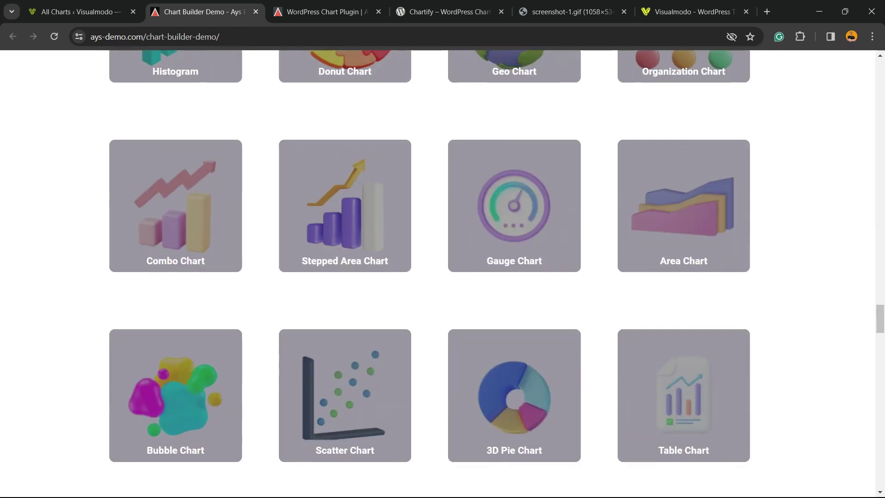
pyautogui.click(512, 353)
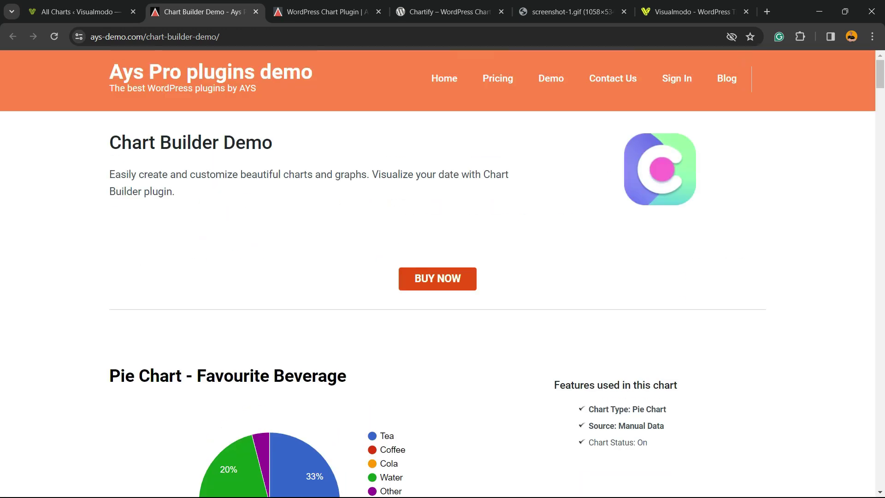
# Return to the All Charts page and copy the Default chart's shortcode, [ays_chart id="1"].
pyautogui.hotkey('ctrl', 'shift', 'Tab')
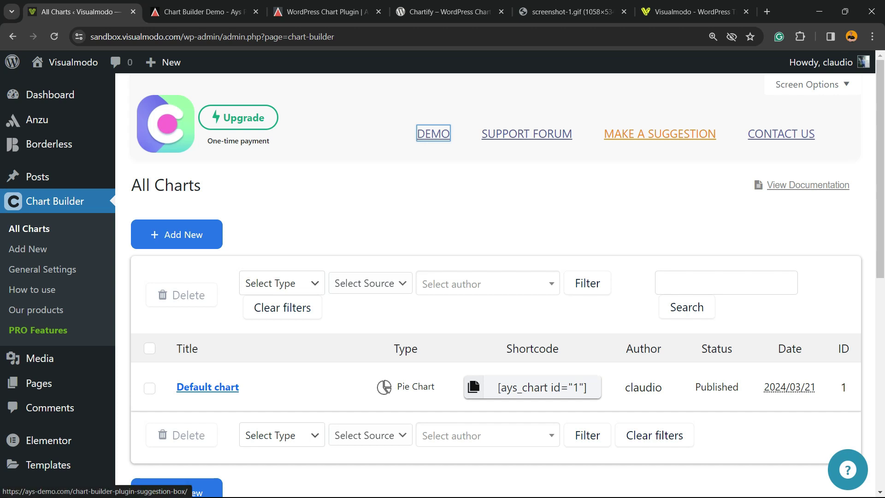
pyautogui.scroll(-2, 207, 264)
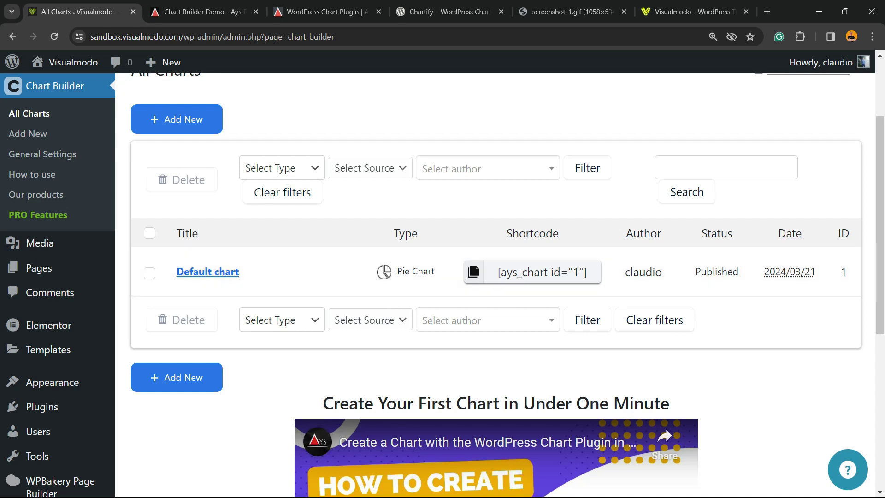
pyautogui.doubleClick(533, 233)
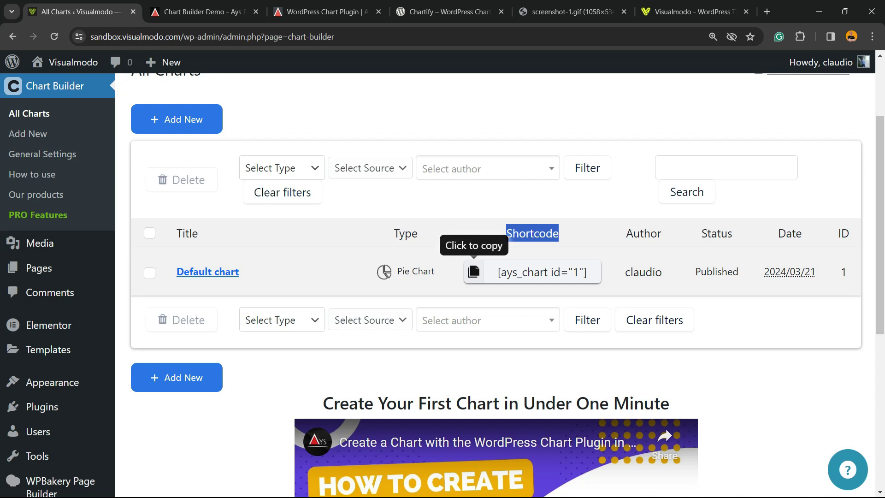
pyautogui.click(474, 271)
# Open the editor for a new WordPress page in a separate browser tab and switch to it.
pyautogui.scroll(3, 473, 271)
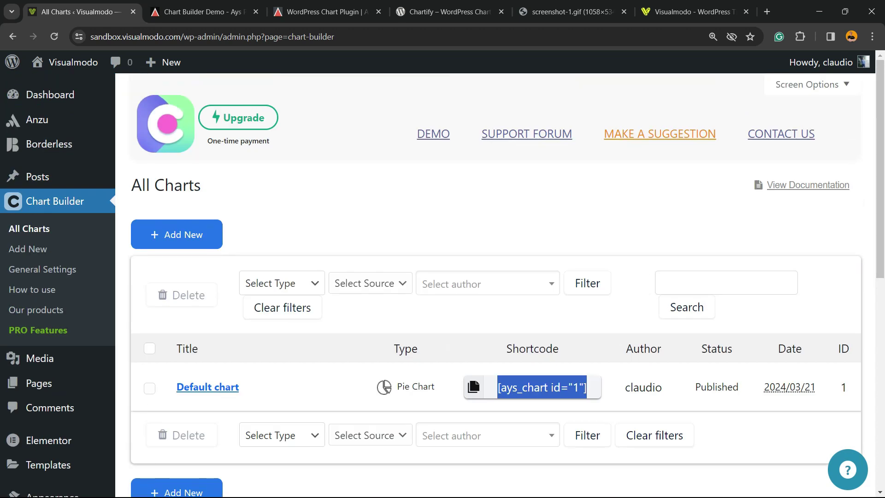
pyautogui.moveTo(41, 176)
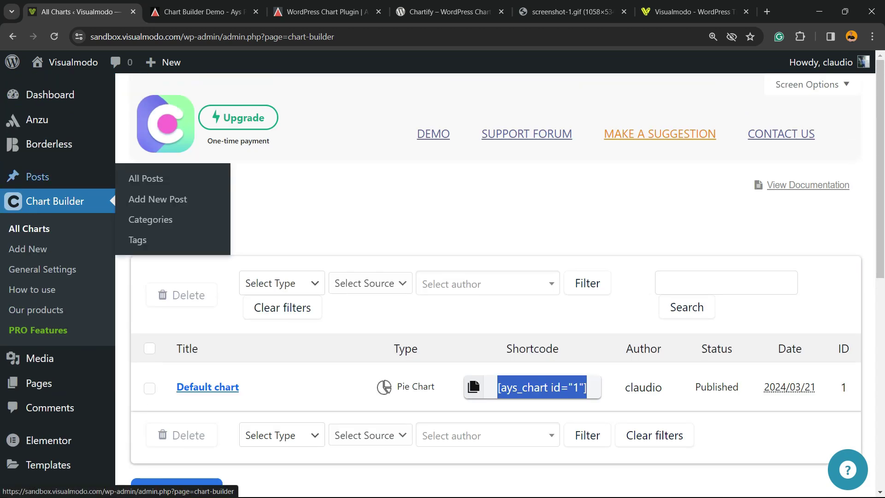
pyautogui.moveTo(39, 383)
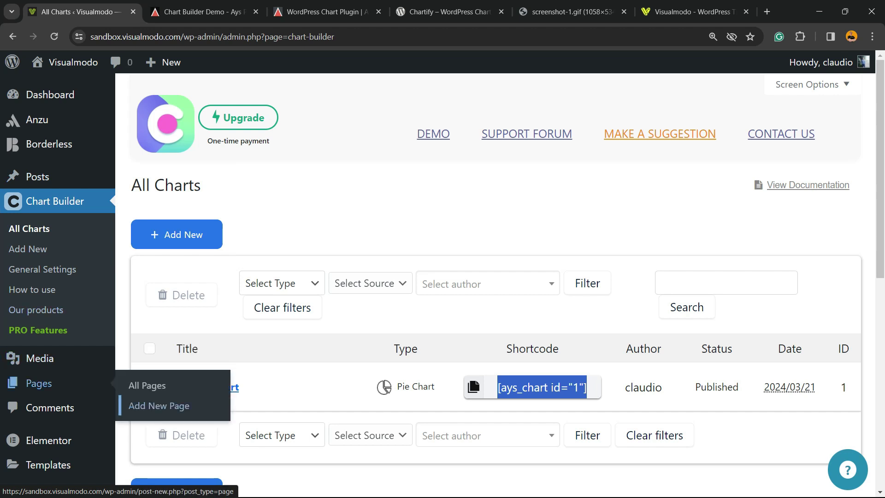
pyautogui.rightClick(161, 407)
pyautogui.click(207, 288)
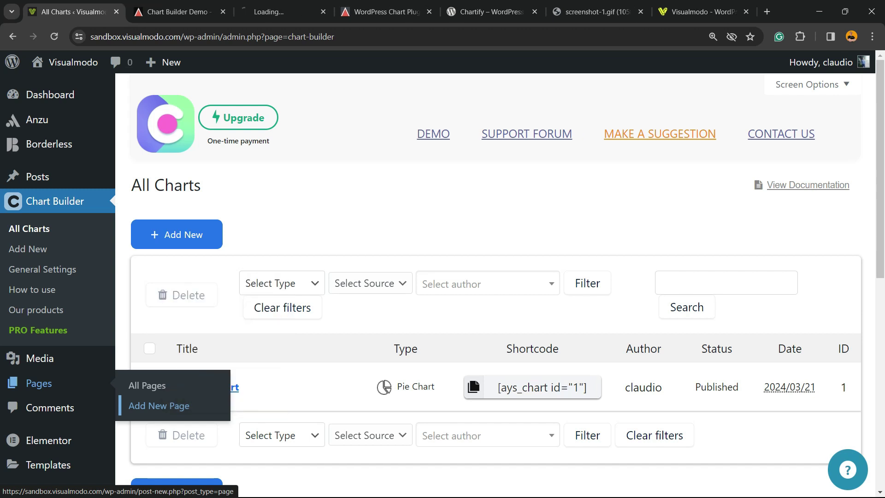
pyautogui.click(282, 12)
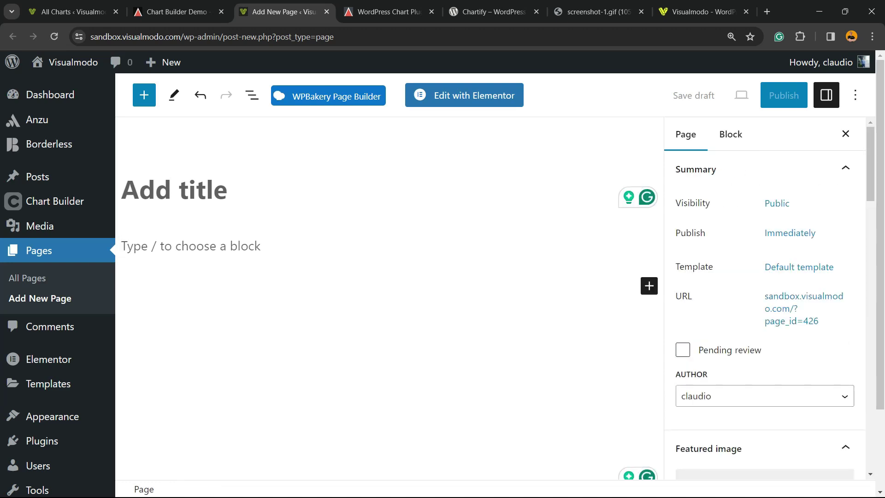
# Title the new page "Charts" and paste the shortcode [ays_chart id="1"] into its body.
pyautogui.write('C')
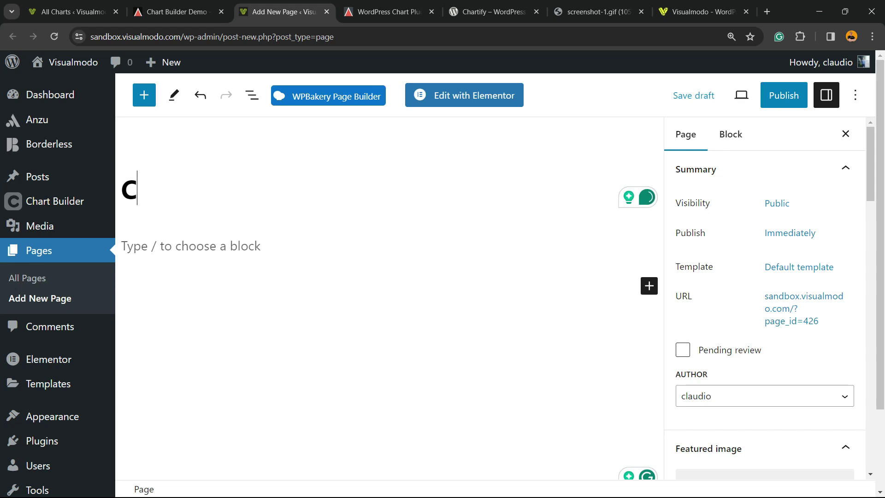
pyautogui.write('harts')
pyautogui.press('BackSpace')
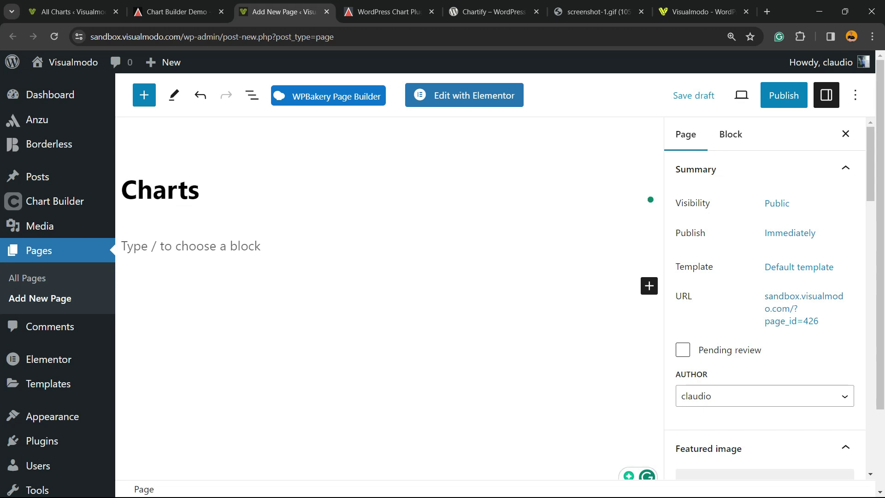
pyautogui.press('Return')
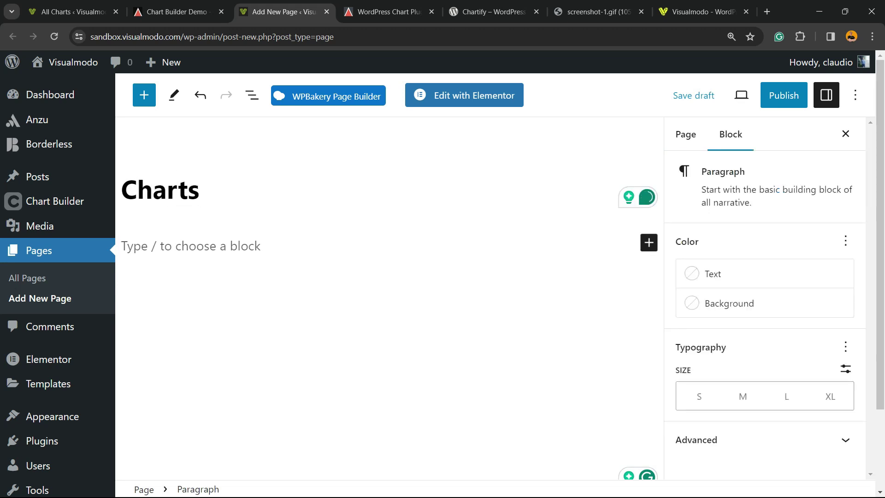
pyautogui.hotkey('ctrl', 'v')
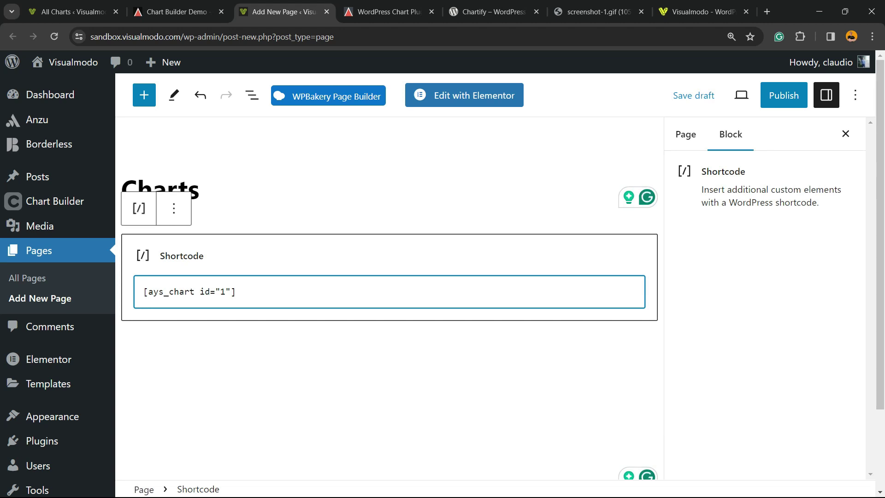
pyautogui.press('Escape')
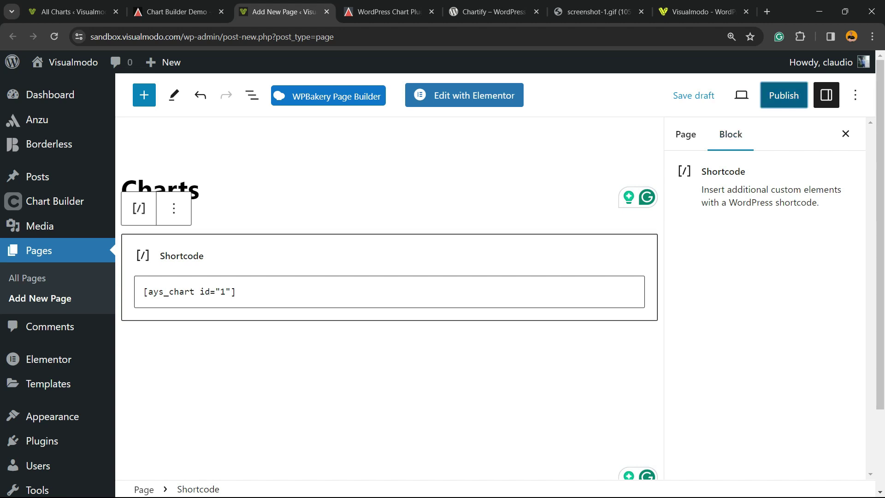
# Publish the Charts page and view the live page with its embedded chart in a separate browser tab.
pyautogui.click(783, 95)
pyautogui.click(725, 96)
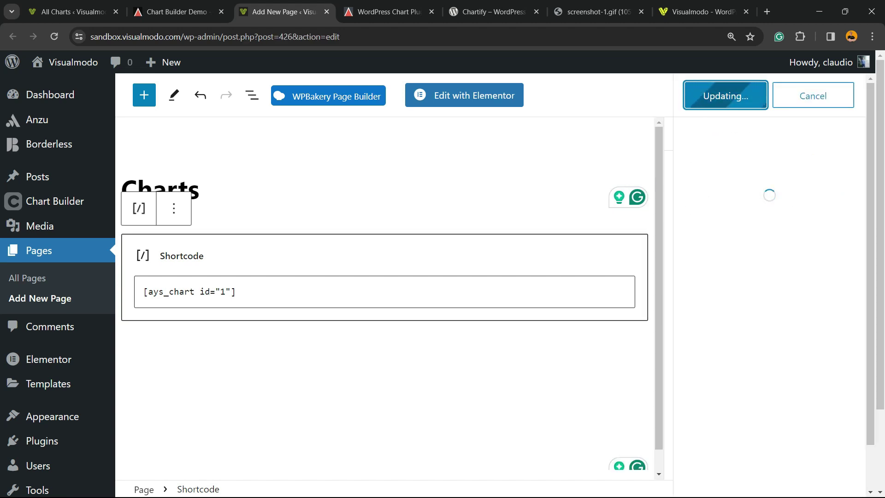
pyautogui.rightClick(247, 464)
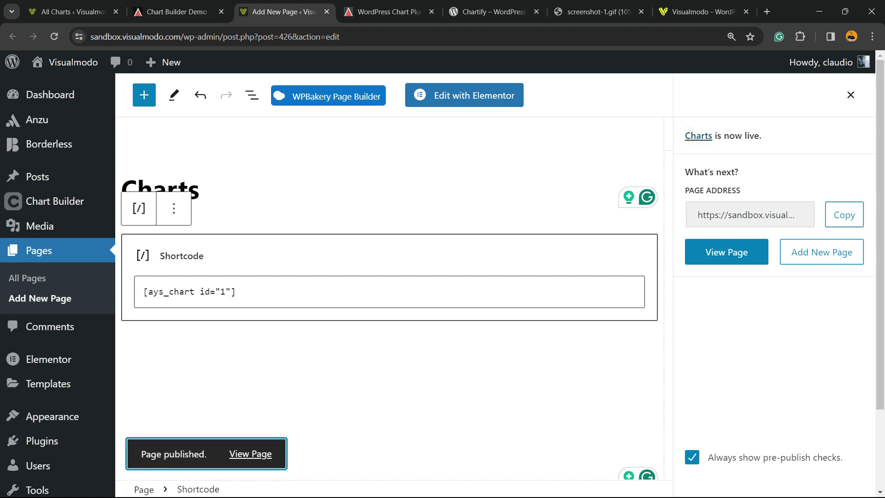
pyautogui.rightClick(242, 456)
pyautogui.click(281, 344)
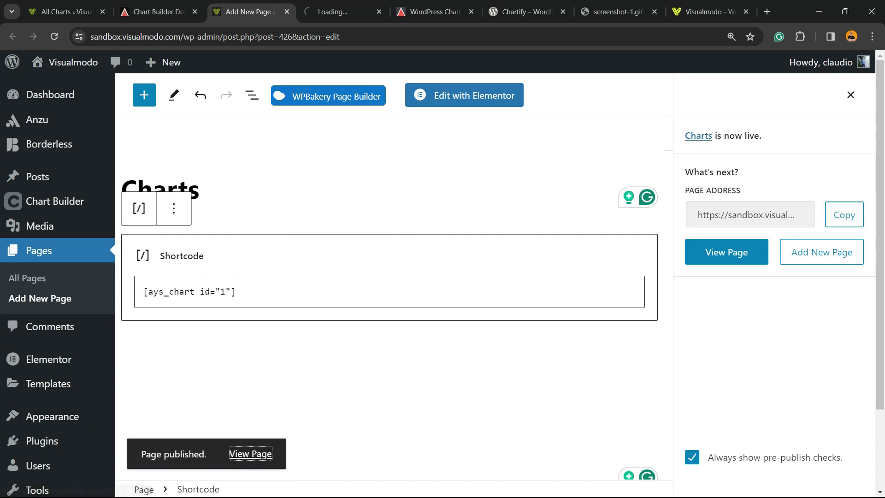
pyautogui.hotkey('ctrl', 'Tab')
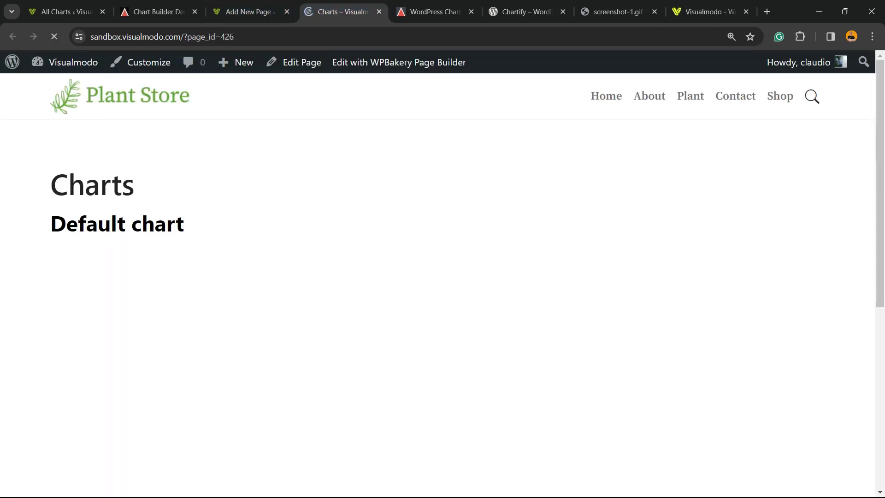
pyautogui.scroll(-2, 332, 277)
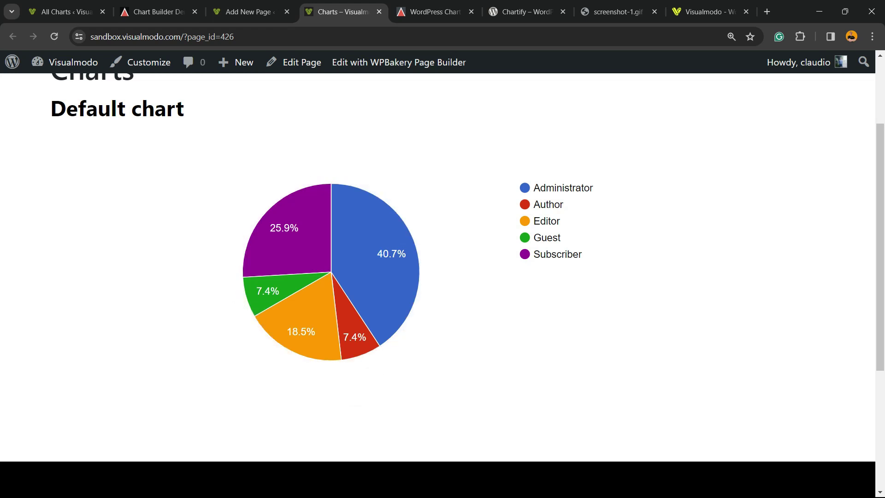
pyautogui.scroll(3, 438, 286)
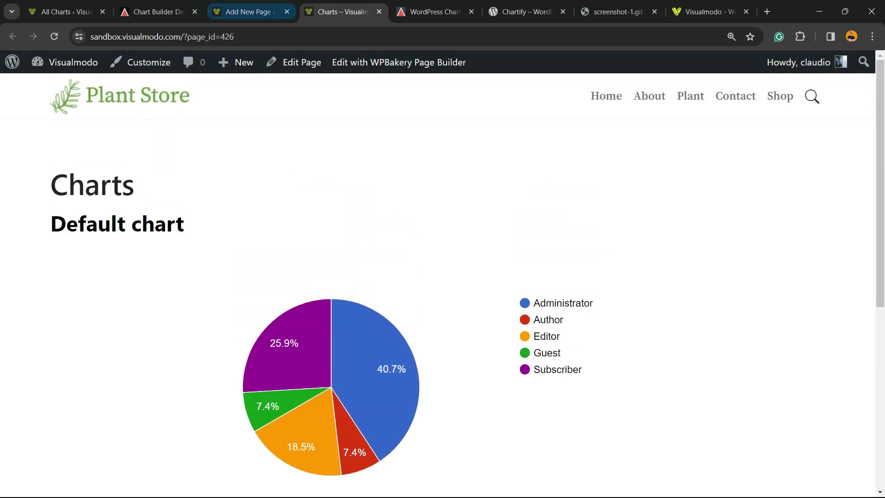
# Return to Chart Builder's All Charts list, open the Default chart for editing and look over its edit page.
pyautogui.hotkey('ctrl', 'pageup')
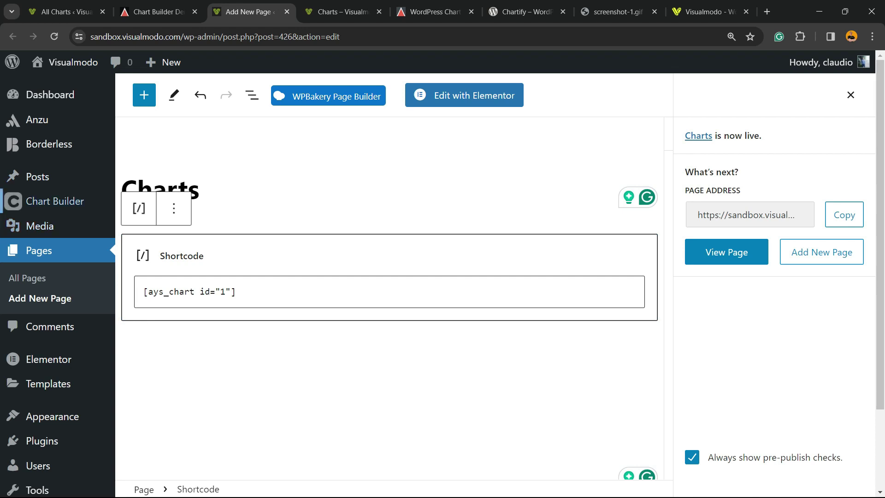
pyautogui.click(51, 201)
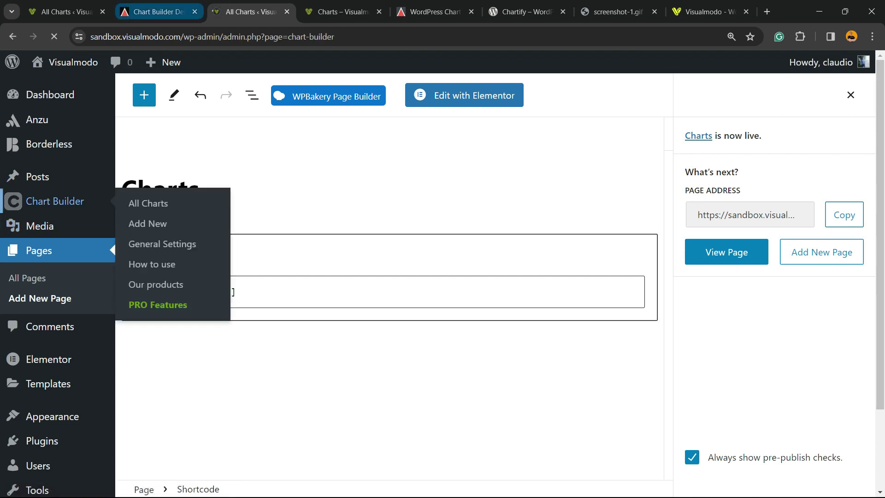
pyautogui.scroll(-2, 207, 262)
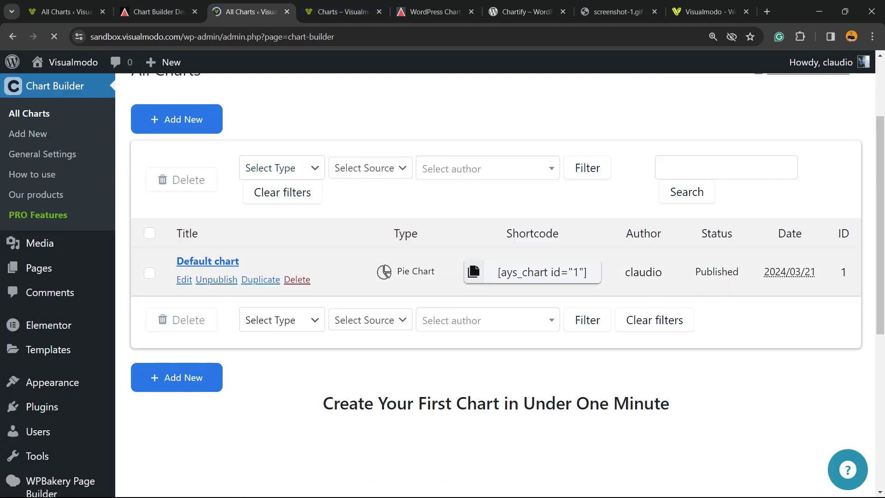
pyautogui.click(208, 261)
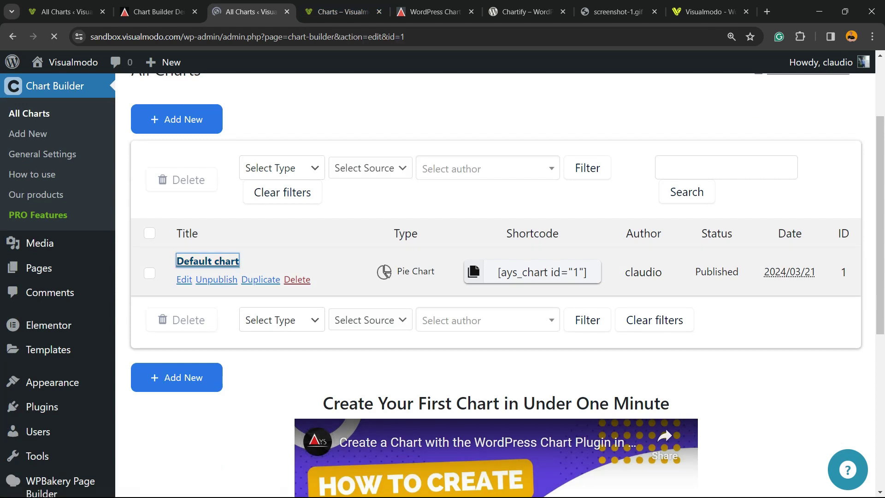
pyautogui.scroll(-4, 442, 276)
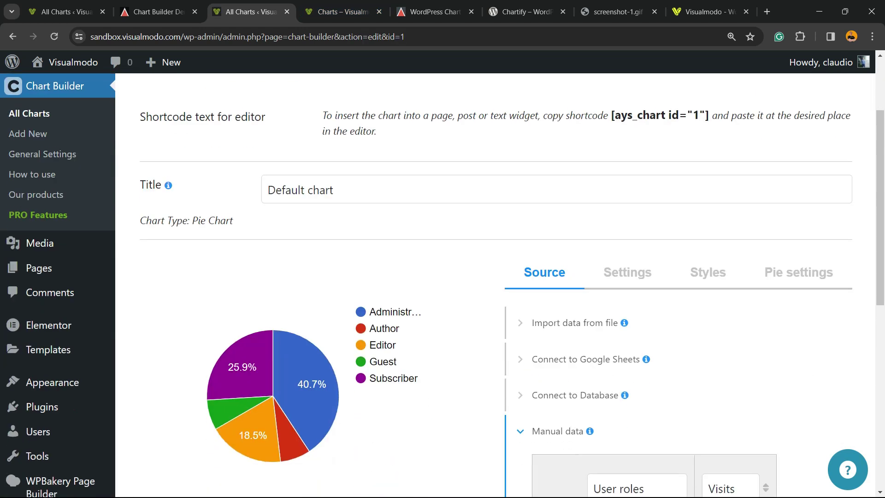
pyautogui.scroll(4, 507, 276)
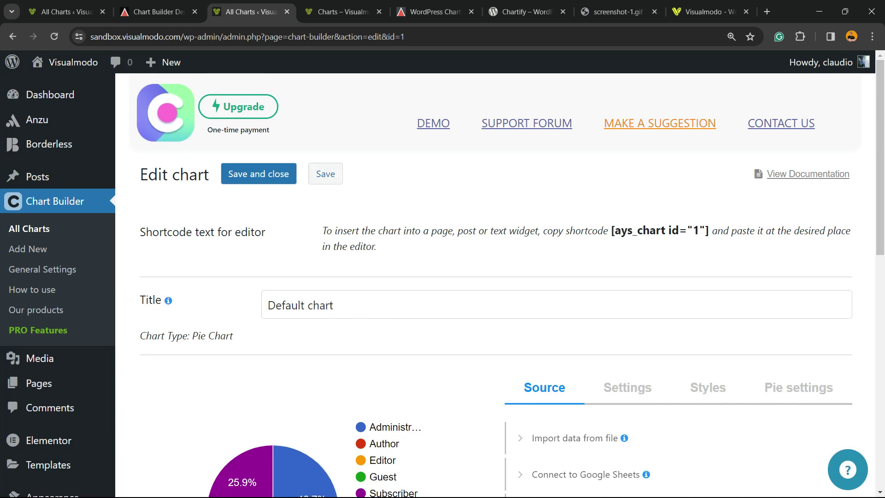
pyautogui.scroll(-1, 442, 277)
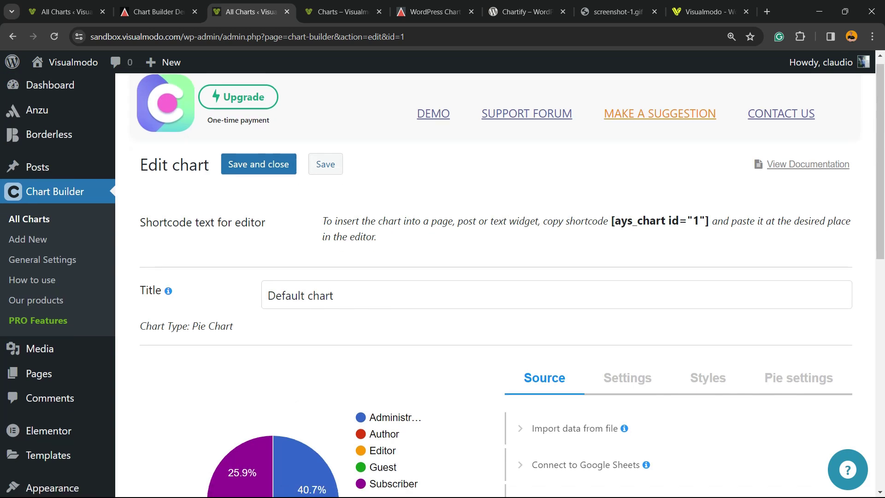
pyautogui.scroll(-2, 507, 277)
pyautogui.scroll(-2, 507, 276)
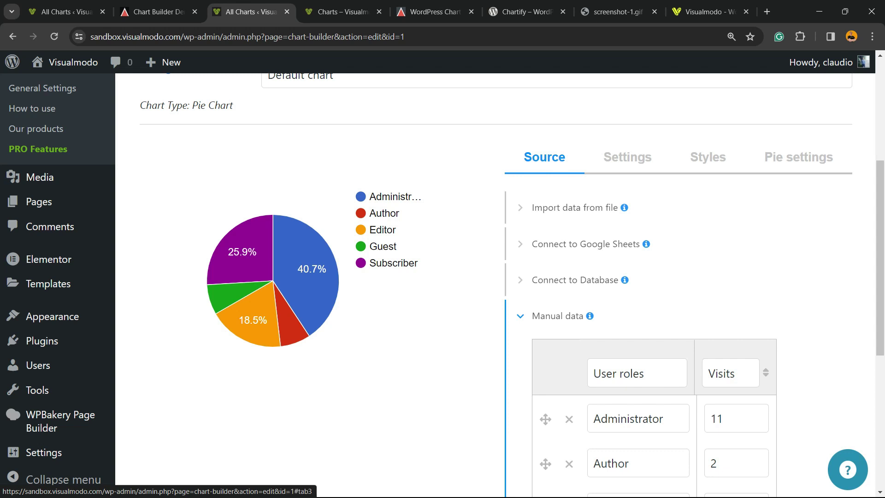
# Examine the chart's data source options for importing from a file, connecting to Google Sheets and connecting to a database.
pyautogui.click(575, 207)
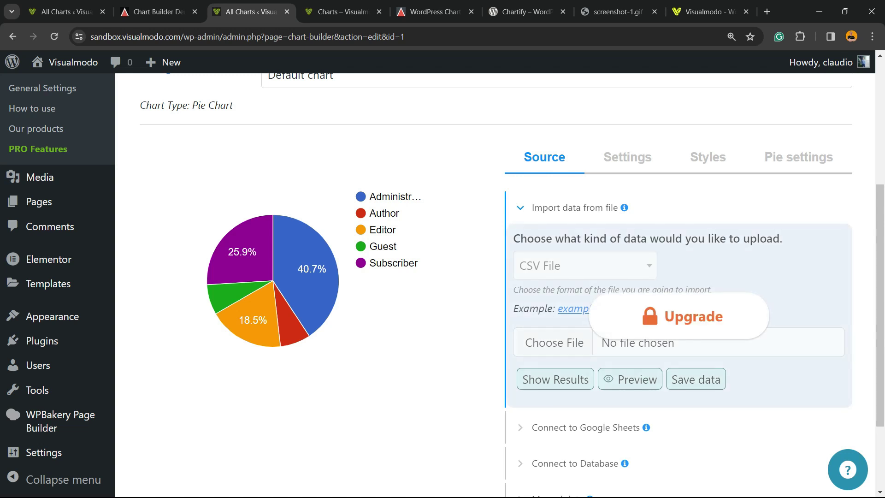
pyautogui.scroll(-2, 496, 276)
pyautogui.scroll(2, 495, 276)
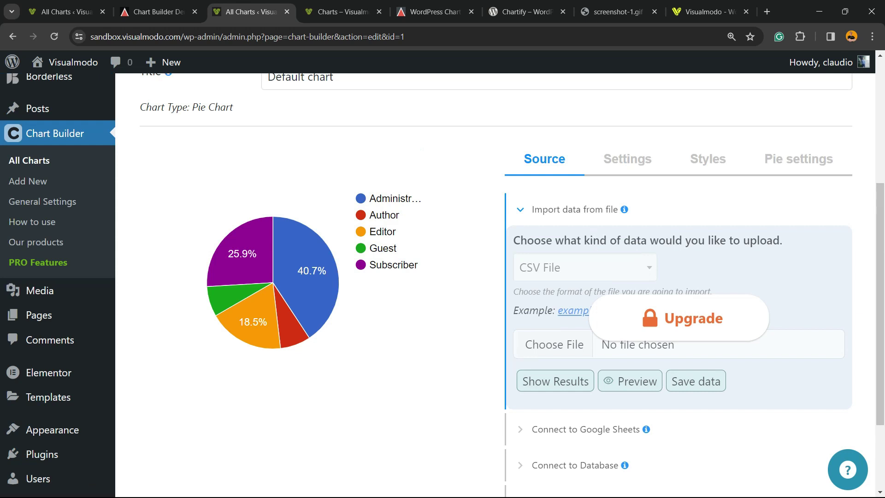
pyautogui.scroll(-2, 495, 277)
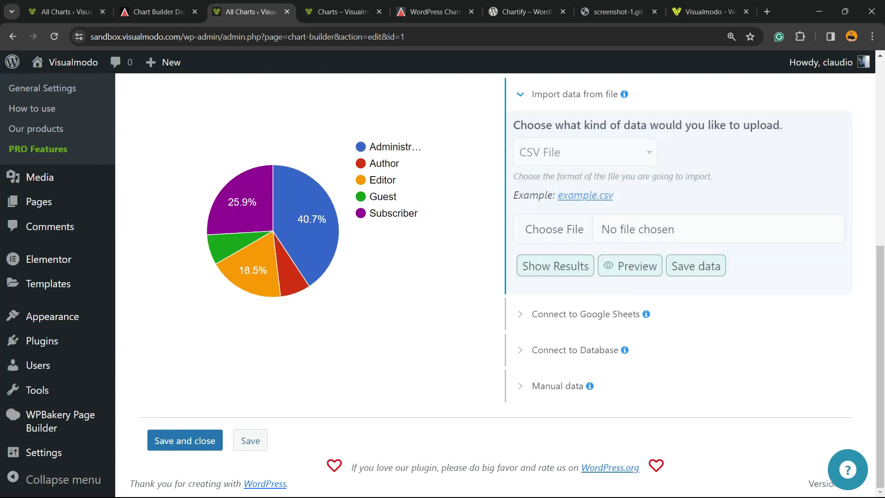
pyautogui.click(585, 314)
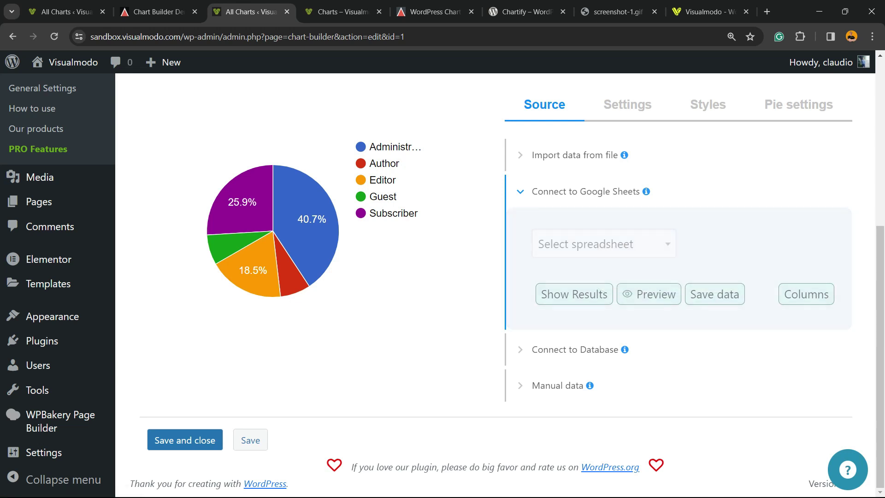
pyautogui.click(575, 349)
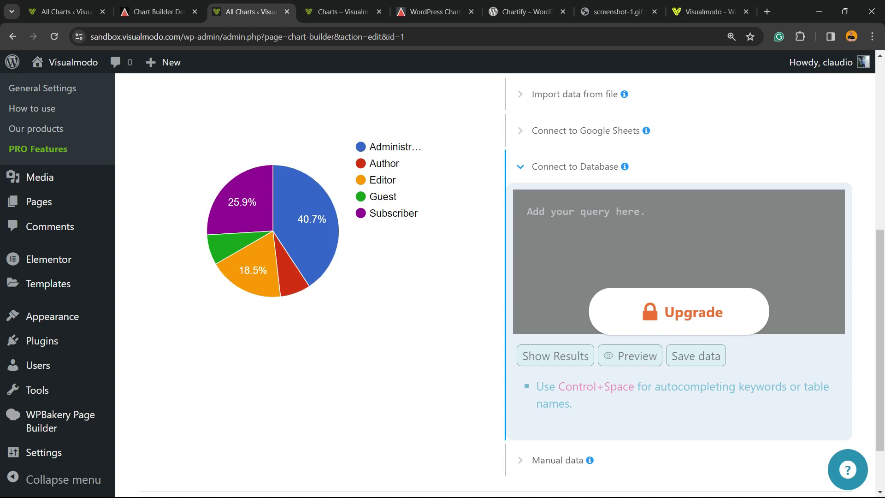
pyautogui.scroll(-2, 495, 286)
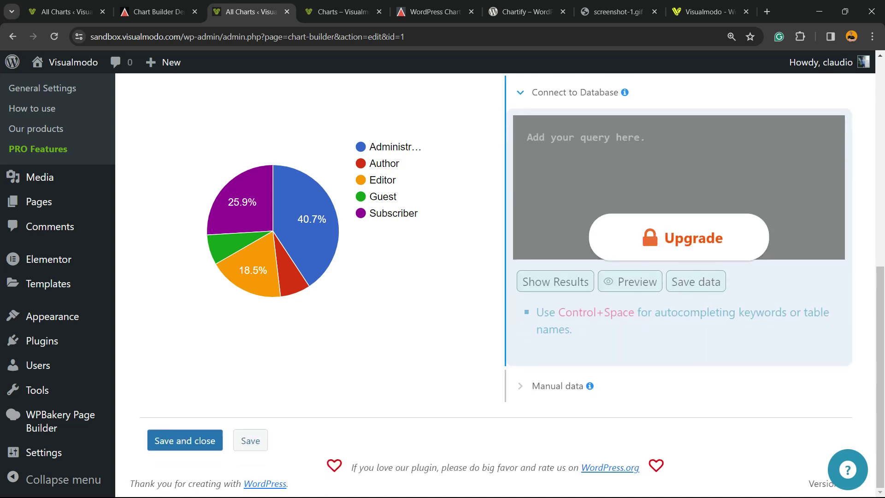
pyautogui.scroll(5, 495, 286)
pyautogui.scroll(-5, 496, 285)
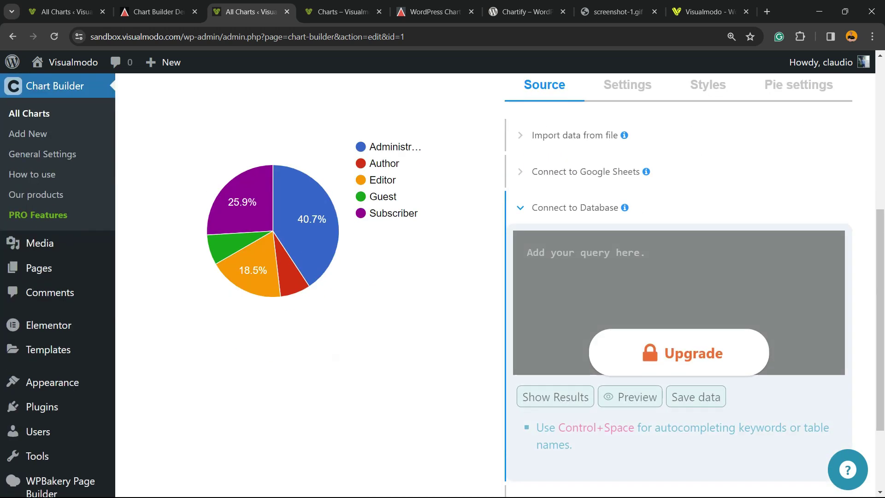
# Expand the chart's manual data source, examine its table of user roles and visits, and select the "User roles" heading text.
pyautogui.click(557, 386)
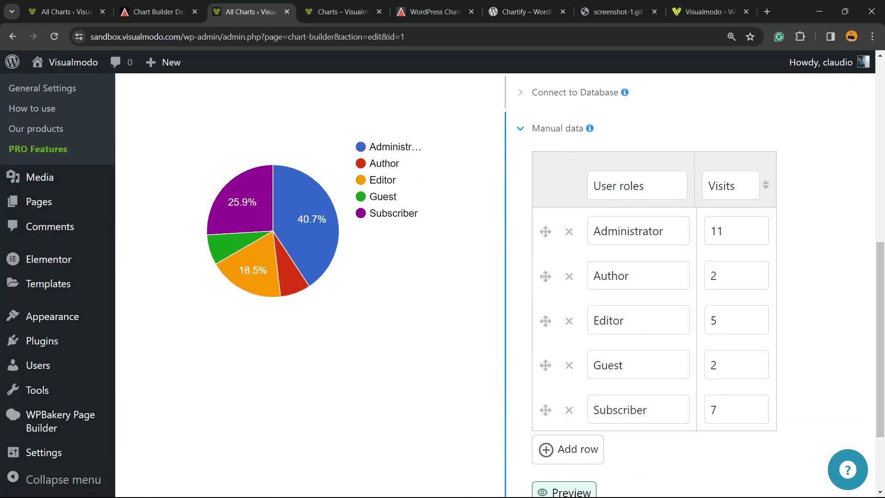
pyautogui.scroll(3, 496, 285)
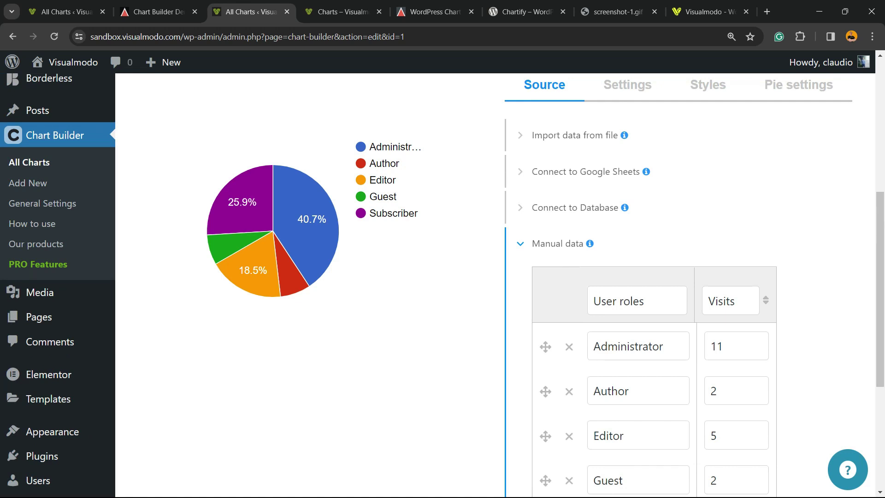
pyautogui.tripleClick(639, 300)
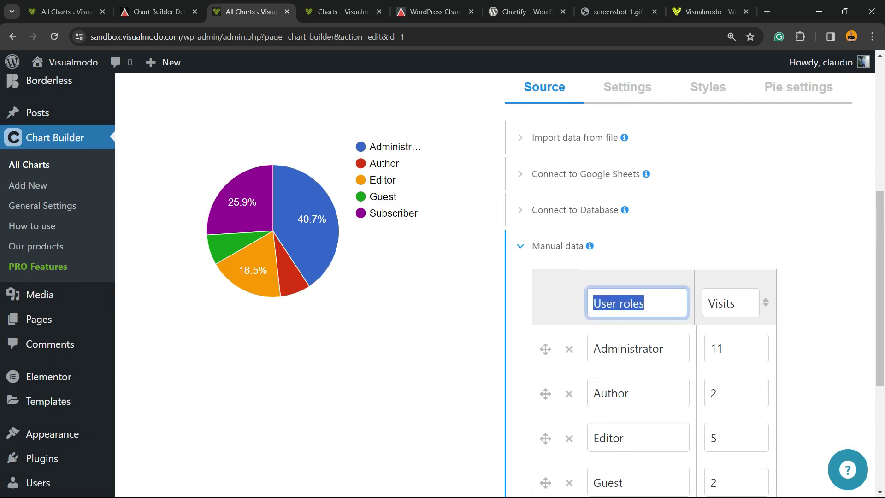
pyautogui.scroll(3, 496, 285)
pyautogui.scroll(3, 495, 286)
pyautogui.scroll(-6, 442, 286)
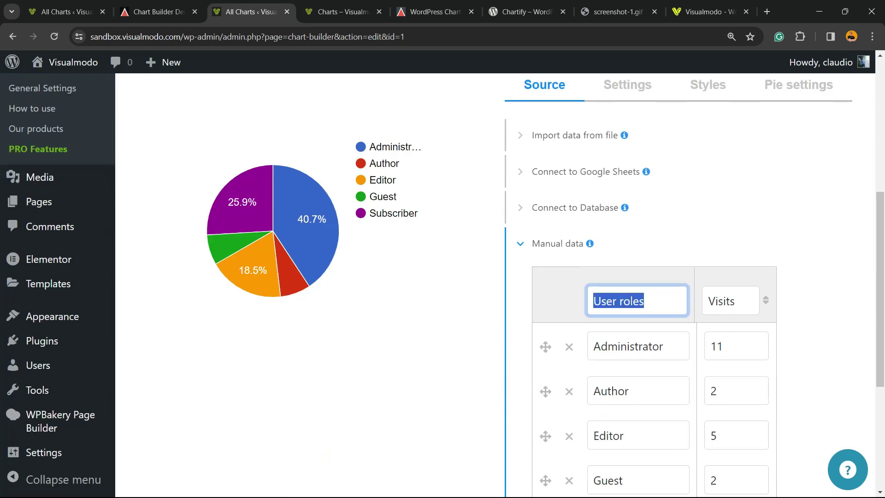
# Highlight the "User roles" and "Visits" column headings in the manual data table.
pyautogui.doubleClick(632, 300)
pyautogui.press('Tab')
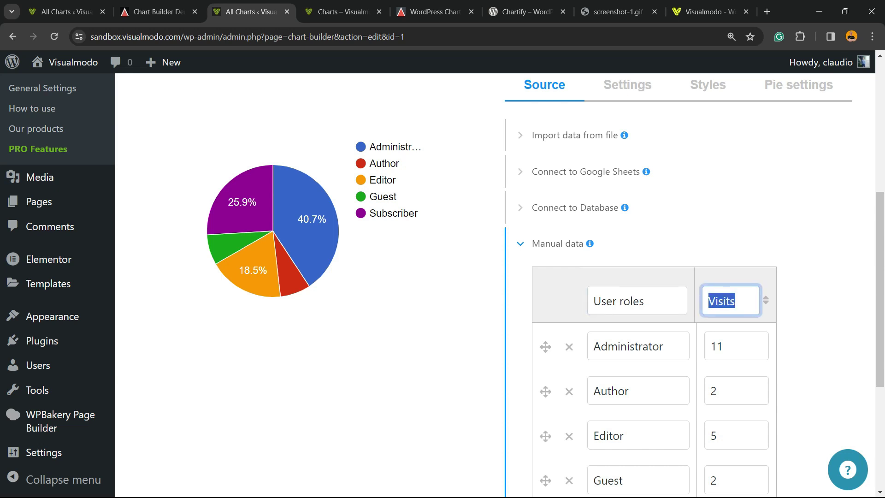
pyautogui.hotkey('shift', 'Tab')
# Add a "Testers" row with 2 visits to the manual data table and preview the updated chart.
pyautogui.scroll(-5, 507, 277)
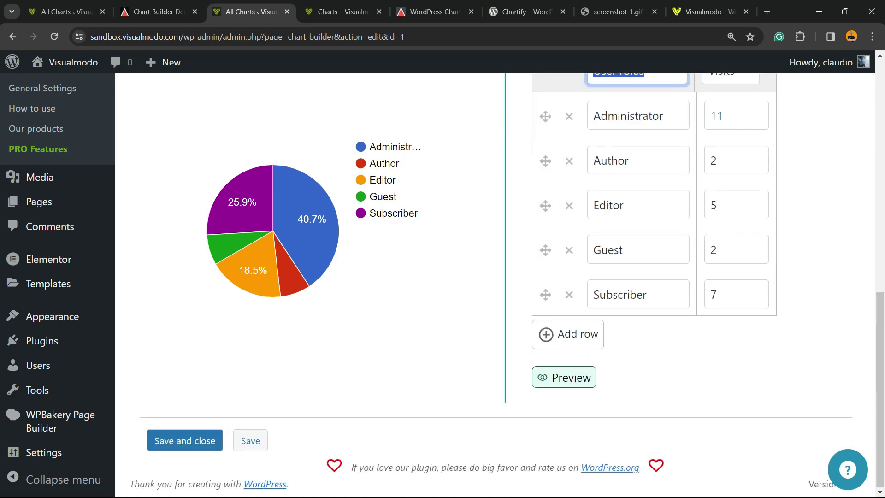
pyautogui.click(568, 334)
pyautogui.click(594, 339)
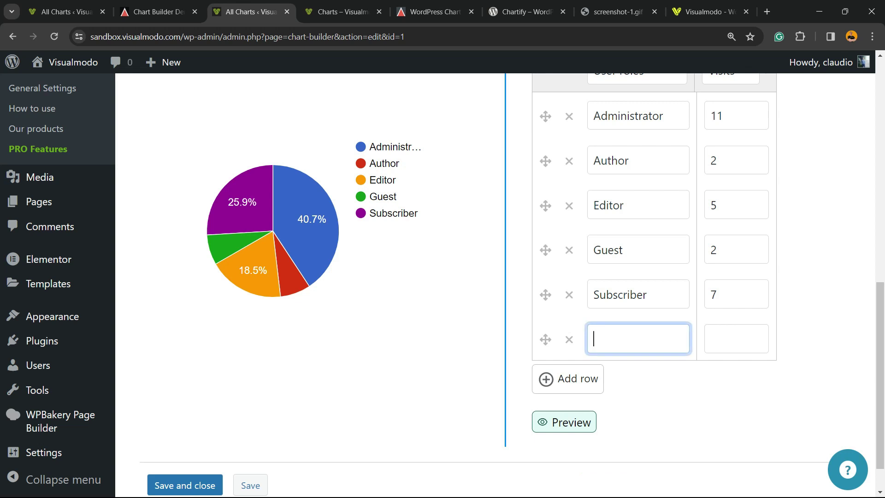
pyautogui.write('Testers')
pyautogui.press('Tab')
pyautogui.scroll(3, 736, 319)
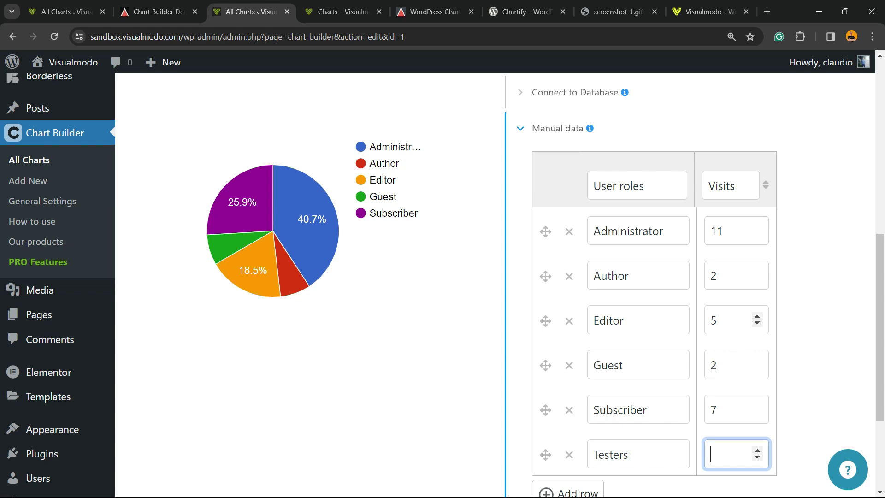
pyautogui.scroll(-3, 495, 285)
pyautogui.write('2')
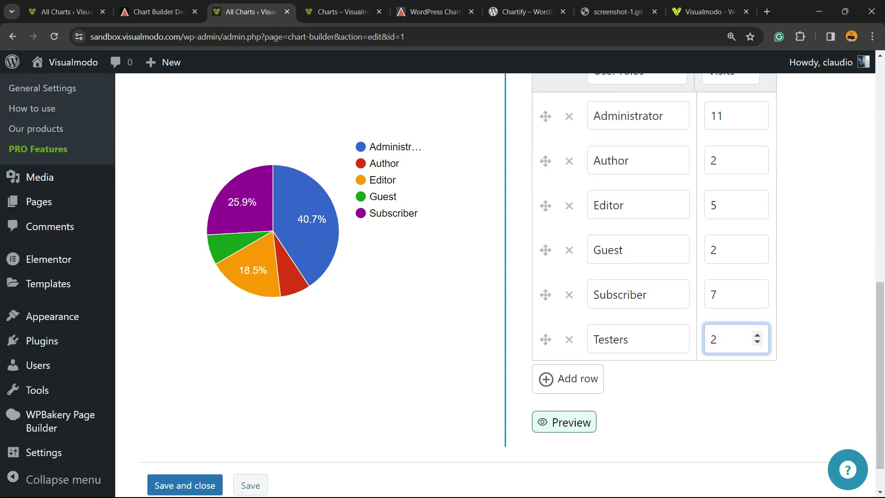
pyautogui.press('Tab')
pyautogui.press('Return')
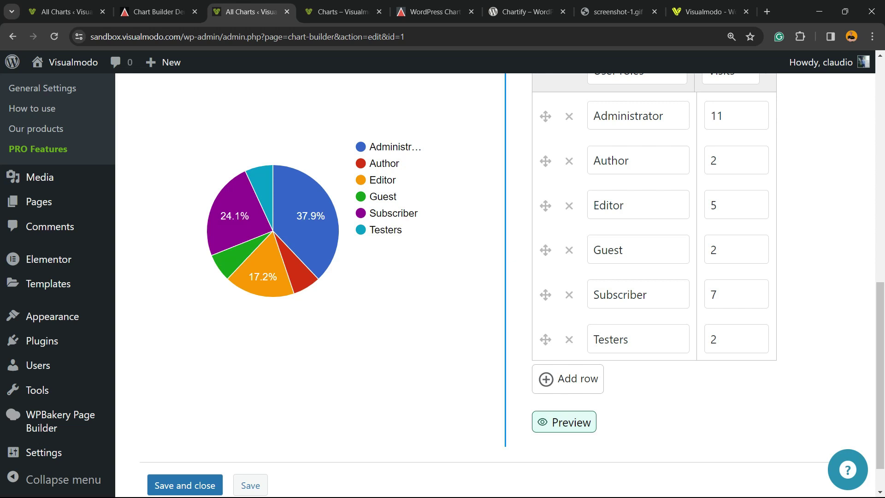
# Inspect the Testers slice in the chart preview and highlight the chart's title text.
pyautogui.moveTo(259, 178)
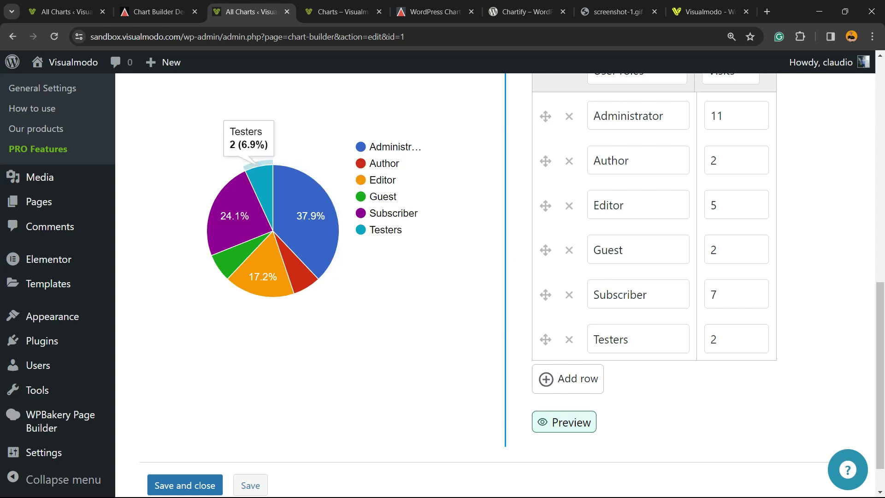
pyautogui.scroll(7, 263, 369)
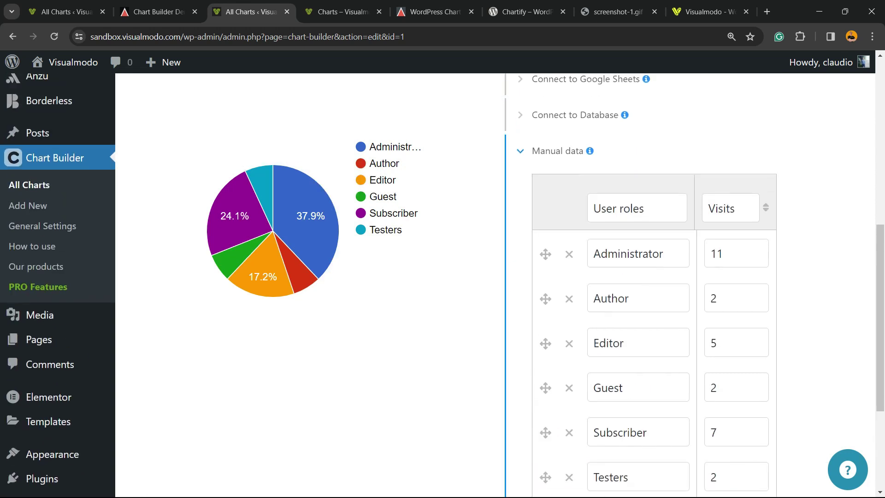
pyautogui.scroll(2, 263, 368)
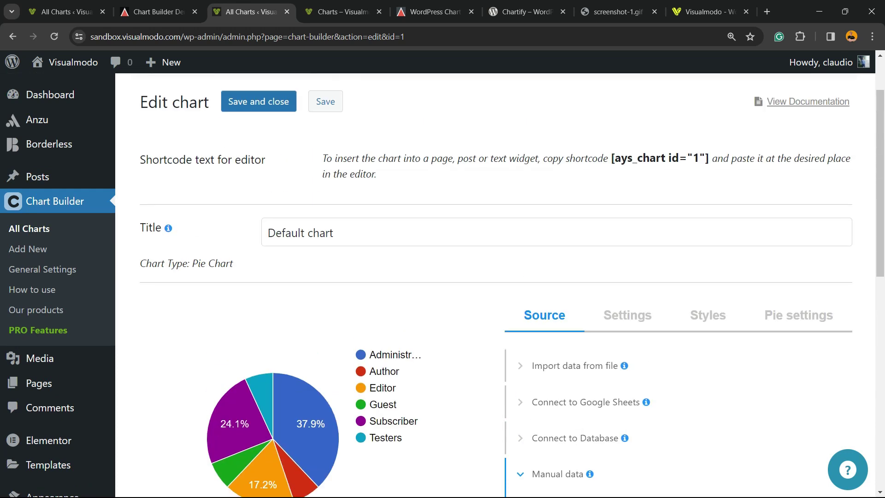
pyautogui.tripleClick(321, 232)
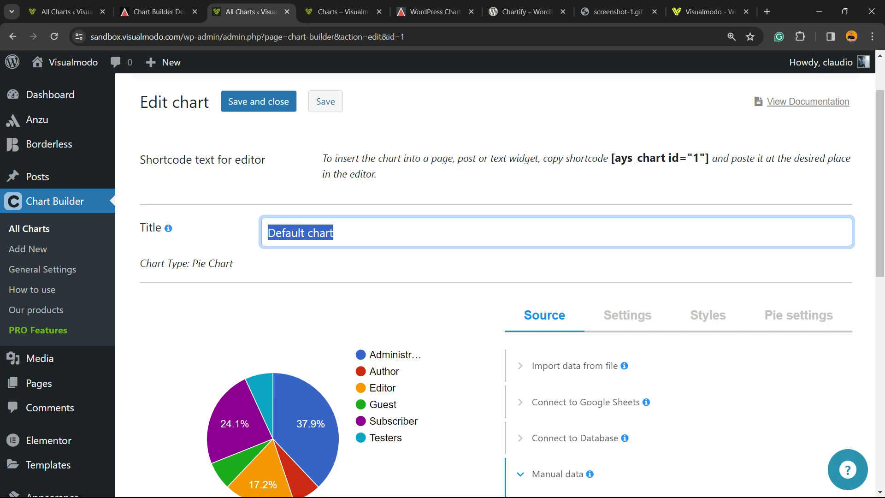
# Examine the chart's general settings, switching the chart status off and back on.
pyautogui.click(627, 316)
pyautogui.scroll(-2, 627, 315)
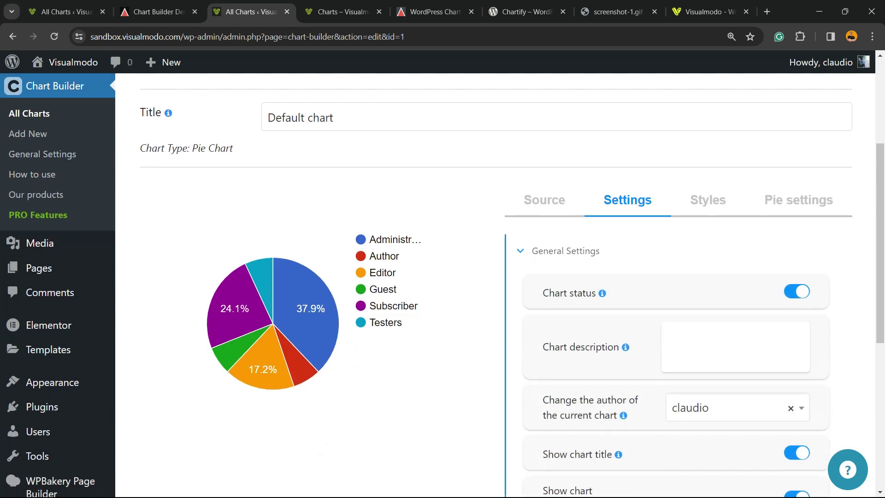
pyautogui.scroll(-3, 461, 285)
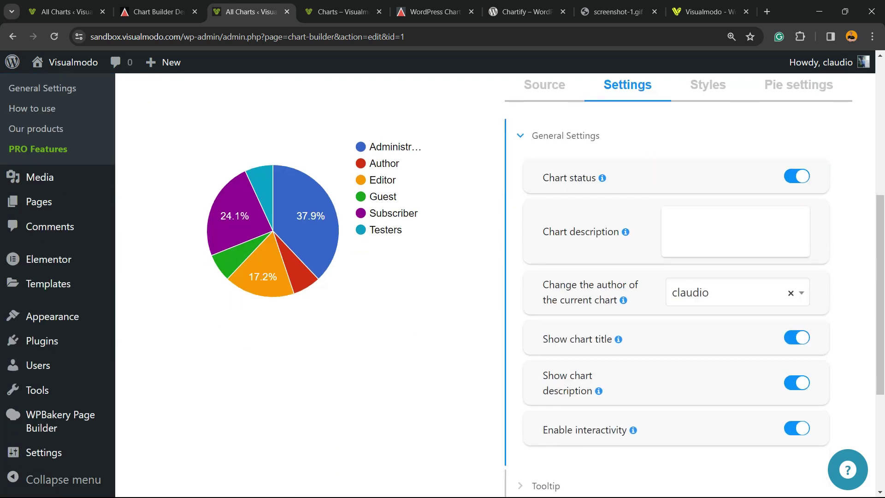
pyautogui.scroll(3, 461, 286)
pyautogui.scroll(-3, 460, 286)
pyautogui.scroll(-4, 461, 285)
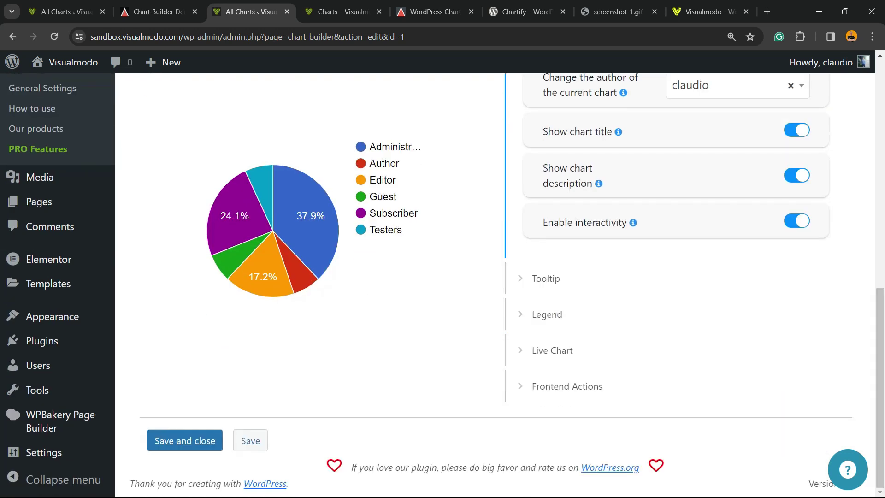
pyautogui.scroll(7, 461, 285)
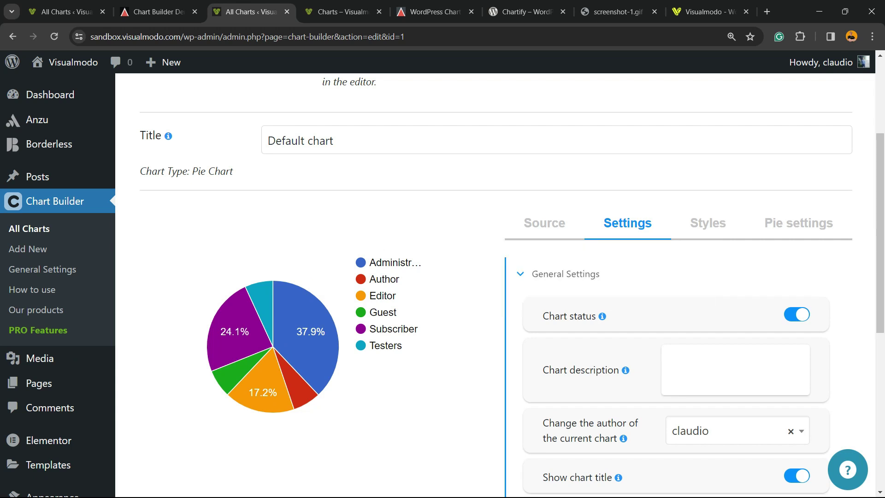
pyautogui.click(796, 314)
pyautogui.click(797, 314)
# Enter the chart description "This is a way to share more info about your chart" and save the chart.
pyautogui.scroll(-2, 442, 285)
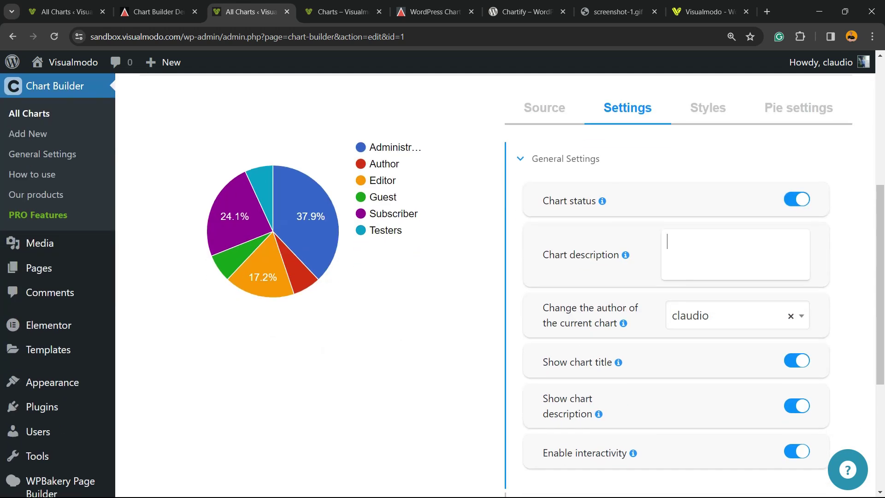
pyautogui.write('This is a')
pyautogui.write(' way to ')
pyautogui.write('share more i')
pyautogui.write('nfo ab')
pyautogui.write('you')
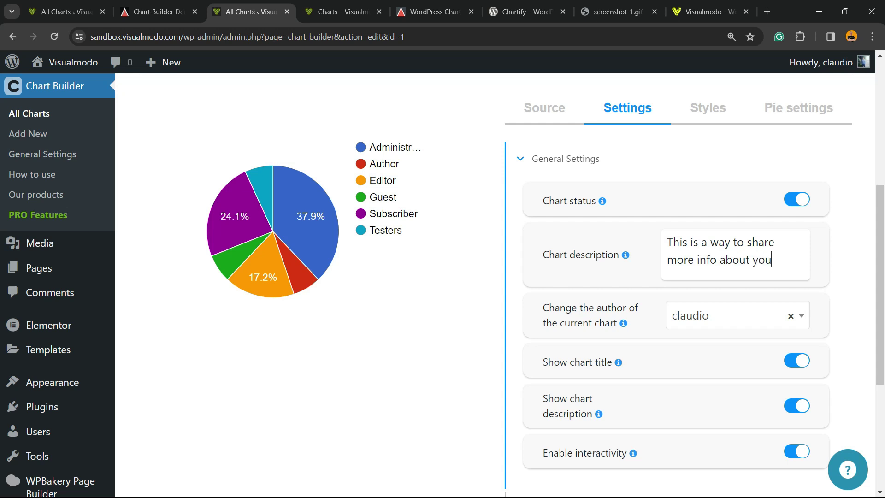
pyautogui.write('r chart')
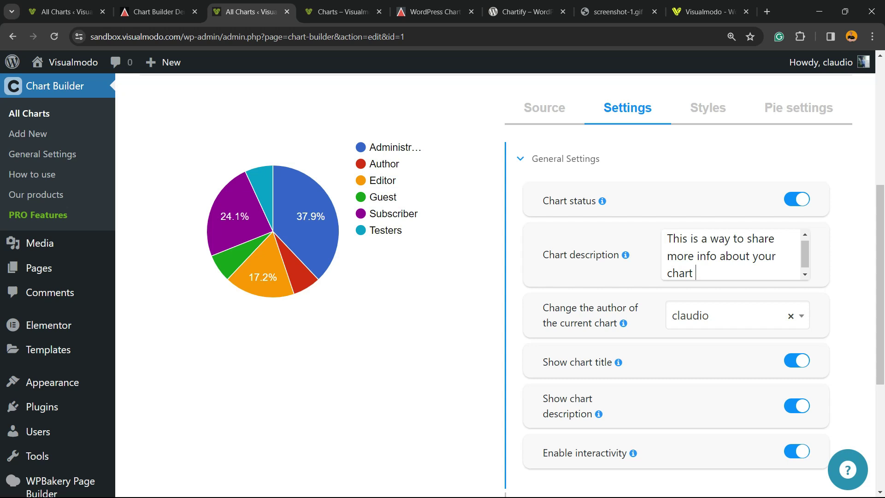
pyautogui.scroll(-2, 497, 276)
pyautogui.scroll(6, 496, 277)
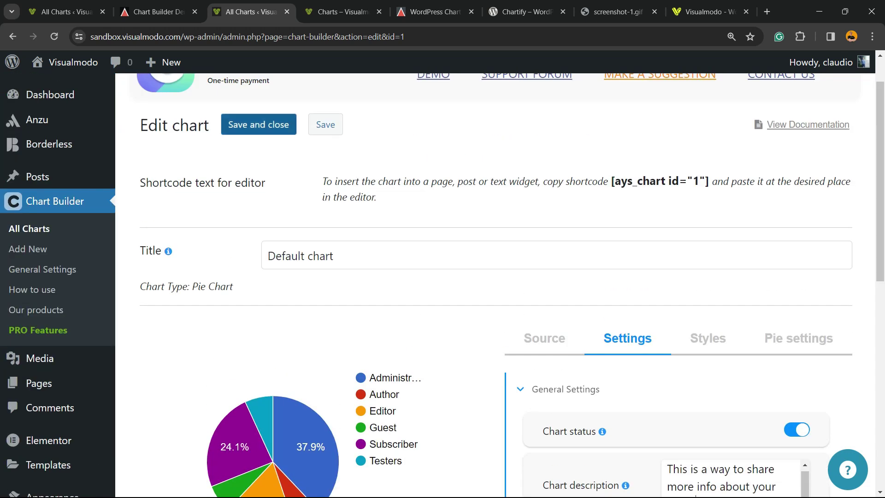
pyautogui.click(325, 125)
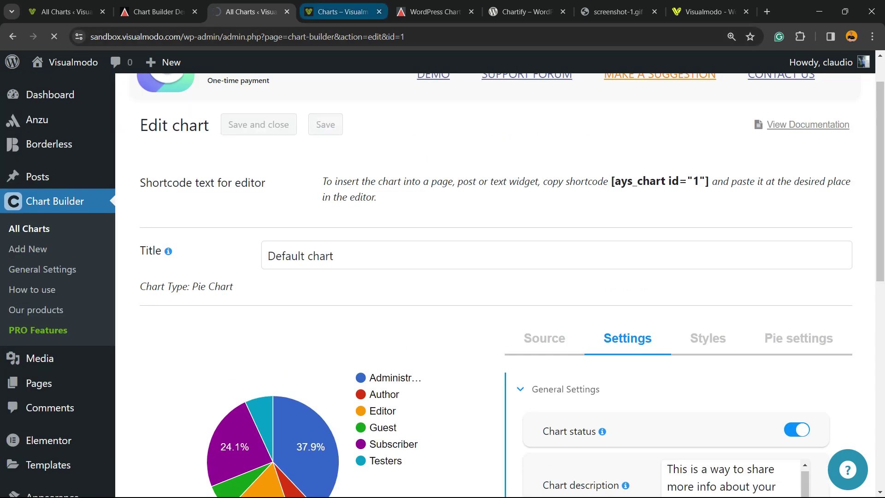
# Reload the live Charts page and check the chart's title, description and slices.
pyautogui.click(343, 11)
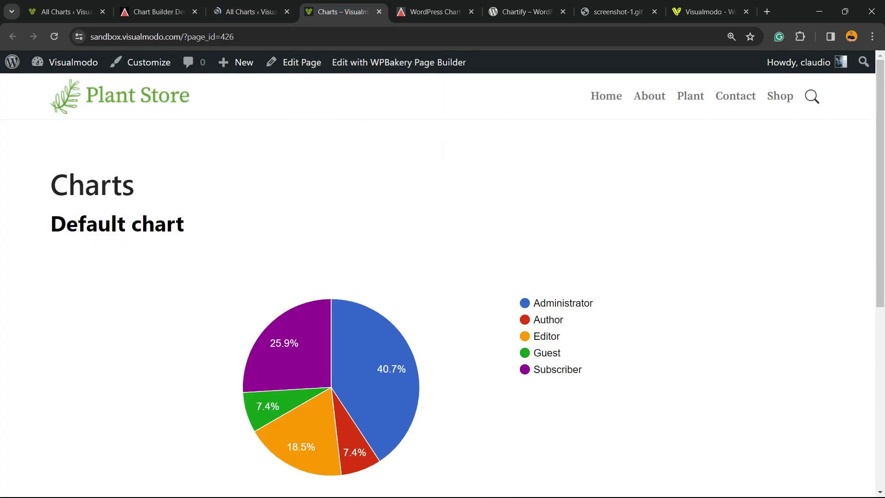
pyautogui.press('F5')
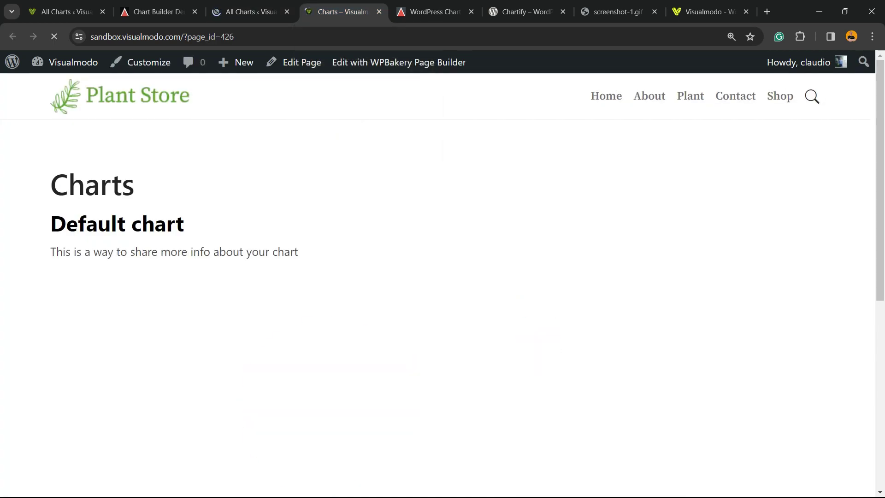
pyautogui.tripleClick(122, 252)
pyautogui.scroll(-2, 122, 252)
pyautogui.scroll(2, 437, 277)
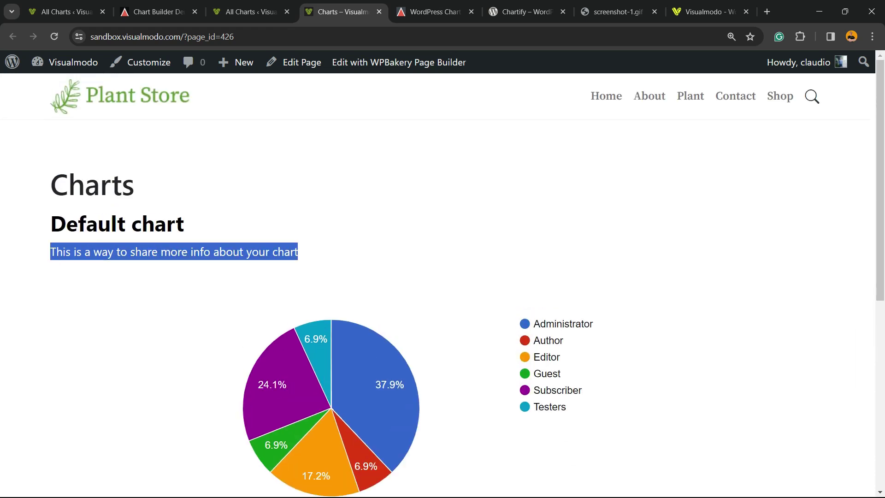
pyautogui.scroll(-2, 438, 276)
pyautogui.scroll(2, 437, 277)
pyautogui.click(122, 252)
pyautogui.tripleClick(122, 252)
pyautogui.tripleClick(152, 224)
pyautogui.tripleClick(174, 252)
pyautogui.scroll(-2, 267, 267)
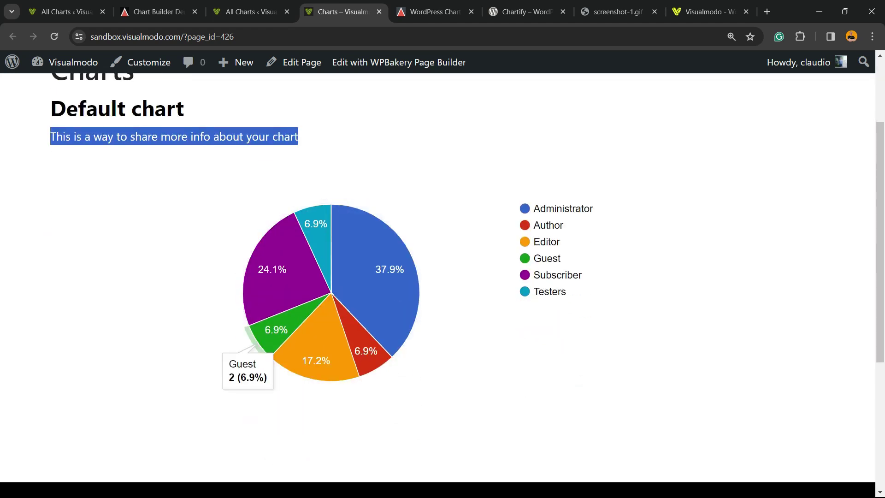
# Return to the chart's edit page and examine the author choice, title and description display options, and interactivity option in the general settings.
pyautogui.click(251, 11)
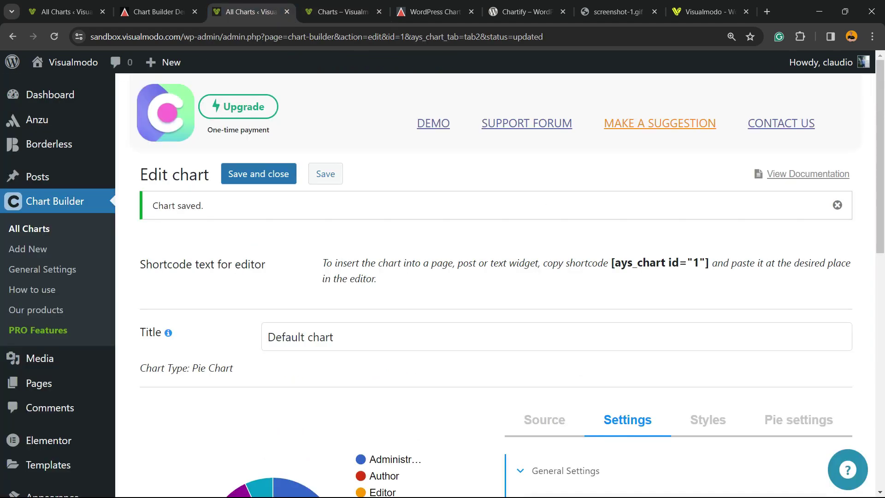
pyautogui.scroll(-3, 495, 285)
pyautogui.scroll(-5, 495, 286)
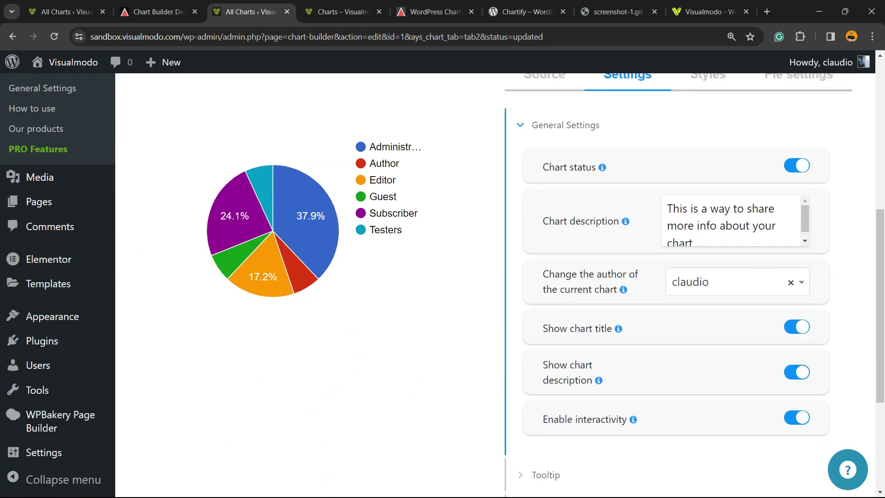
pyautogui.click(738, 281)
pyautogui.click(738, 281)
pyautogui.scroll(-3, 675, 285)
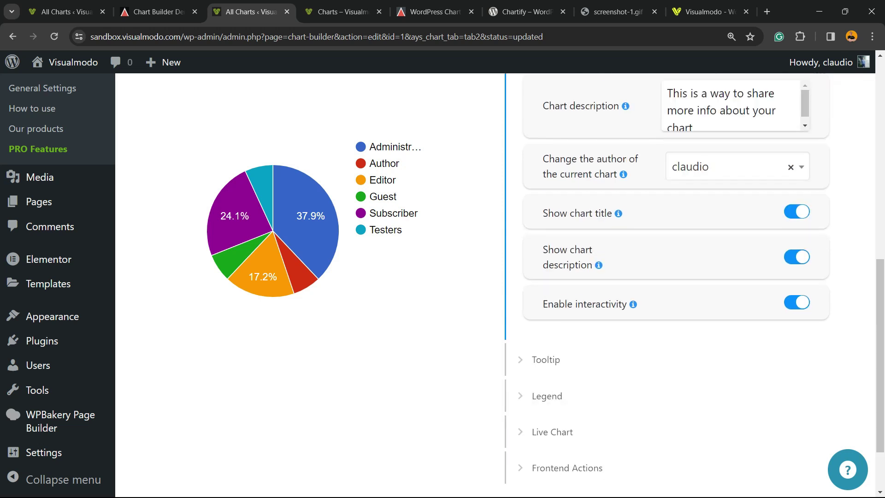
pyautogui.click(796, 303)
pyautogui.click(797, 303)
pyautogui.scroll(-2, 797, 302)
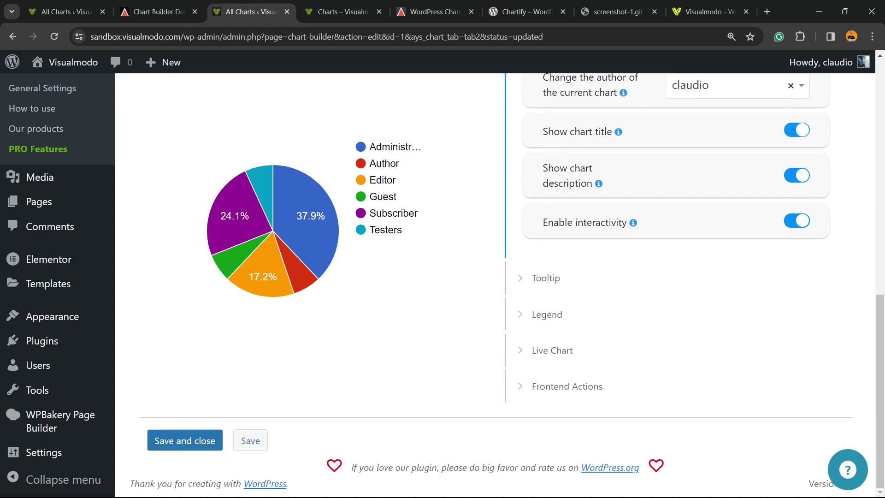
# Expand the tooltip settings and examine the trigger, color, font size and bold text options.
pyautogui.click(546, 278)
pyautogui.scroll(-3, 675, 277)
pyautogui.scroll(5, 676, 277)
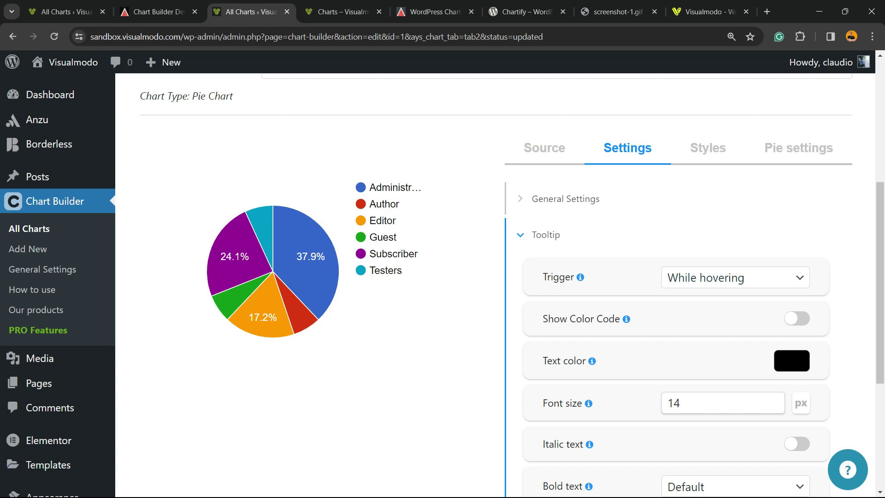
pyautogui.scroll(-5, 506, 277)
pyautogui.scroll(2, 507, 276)
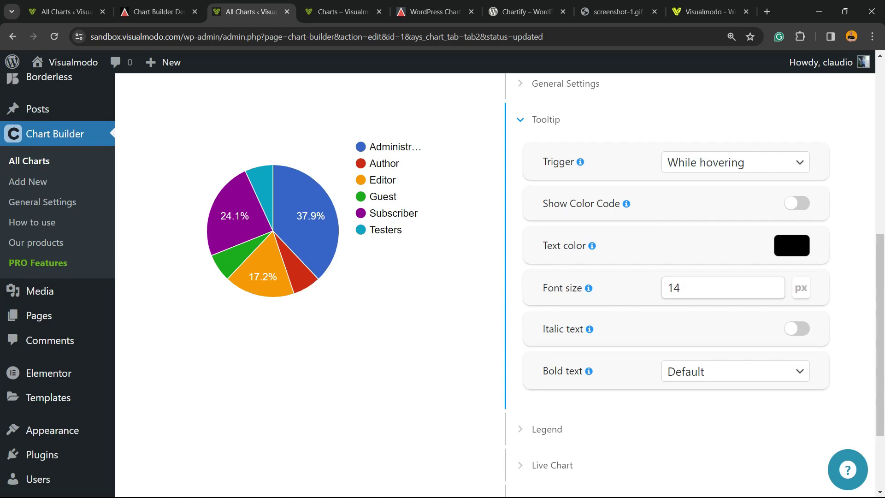
pyautogui.click(682, 371)
pyautogui.click(682, 390)
pyautogui.scroll(-1, 682, 350)
pyautogui.scroll(-2, 547, 312)
# Expand the legend settings and review the available legend positions without changing the selection.
pyautogui.click(546, 312)
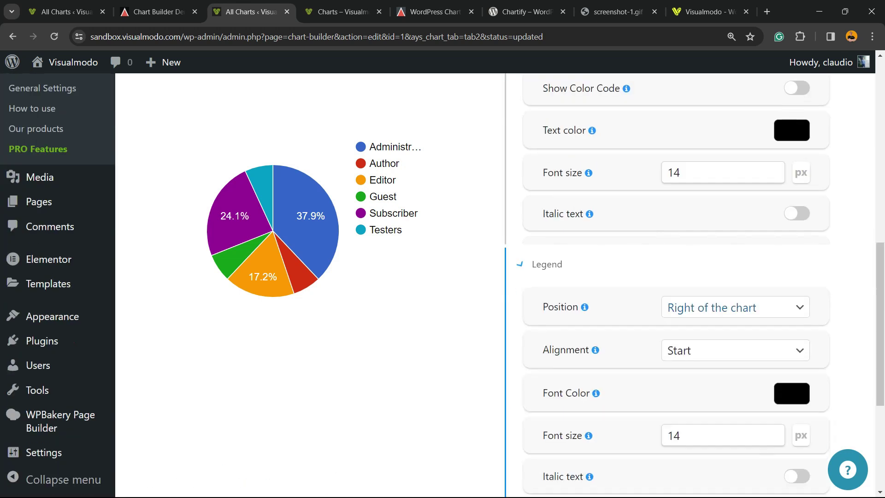
pyautogui.scroll(3, 546, 312)
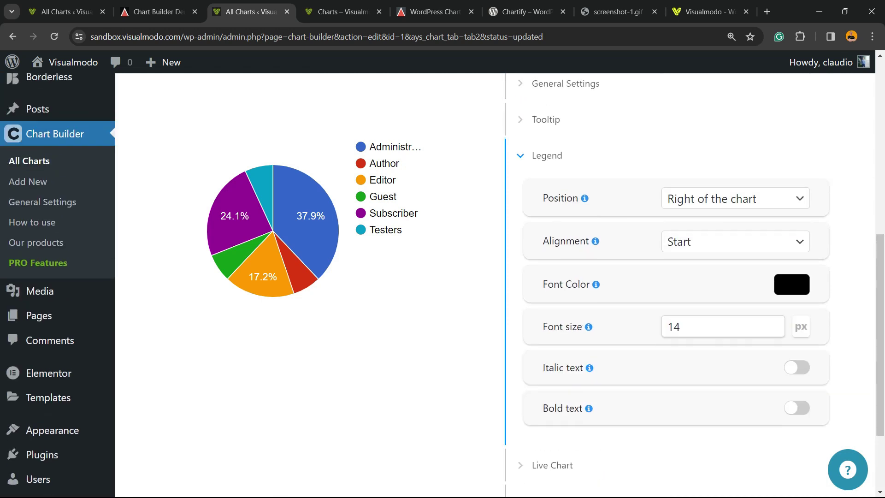
pyautogui.click(723, 198)
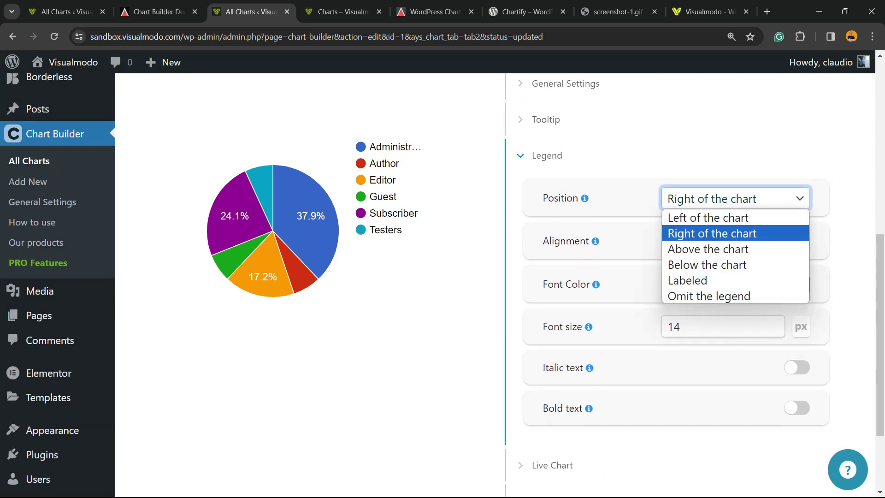
pyautogui.press('Escape')
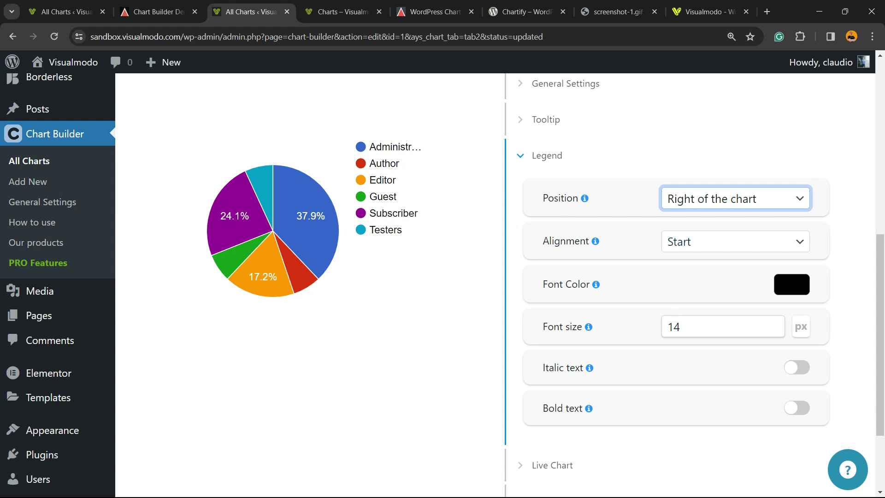
# Expand the live chart settings and examine the live chart and live chart interval options.
pyautogui.scroll(-3, 460, 277)
pyautogui.click(552, 349)
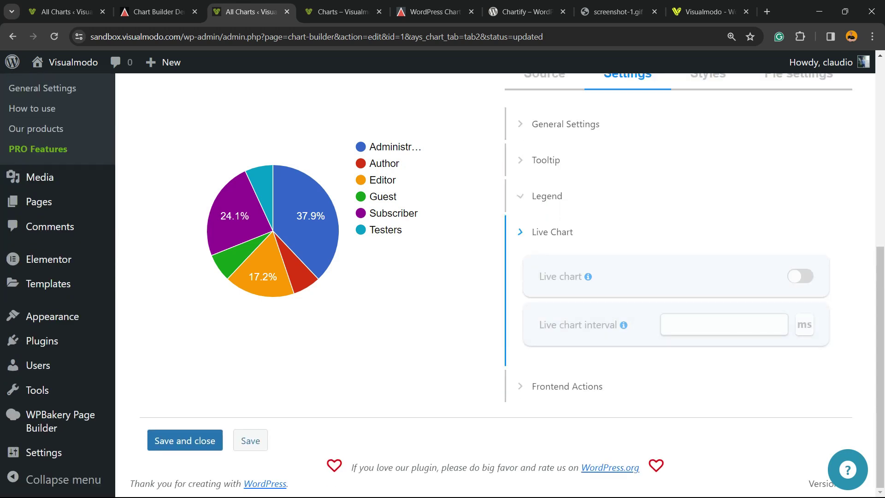
pyautogui.scroll(2, 645, 277)
pyautogui.scroll(-2, 668, 323)
pyautogui.scroll(2, 668, 323)
pyautogui.scroll(-2, 668, 323)
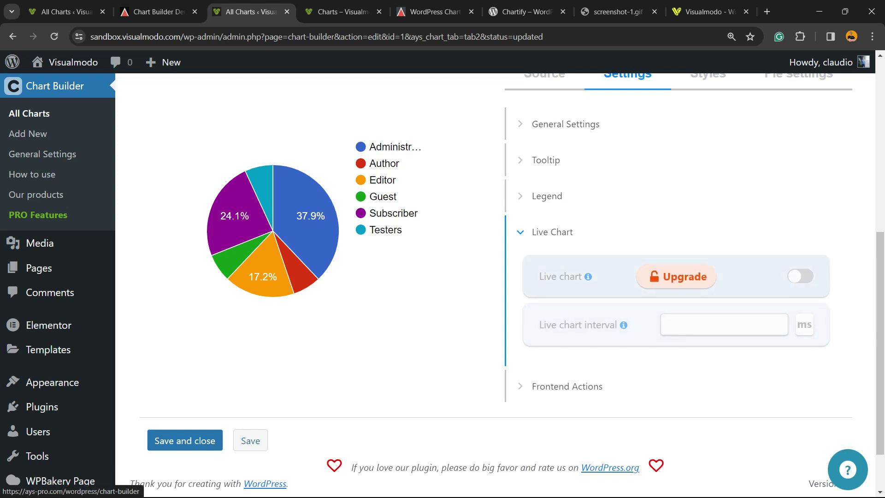
# Expand the frontend actions settings and examine the print, Excel, CSV and copy options.
pyautogui.click(567, 386)
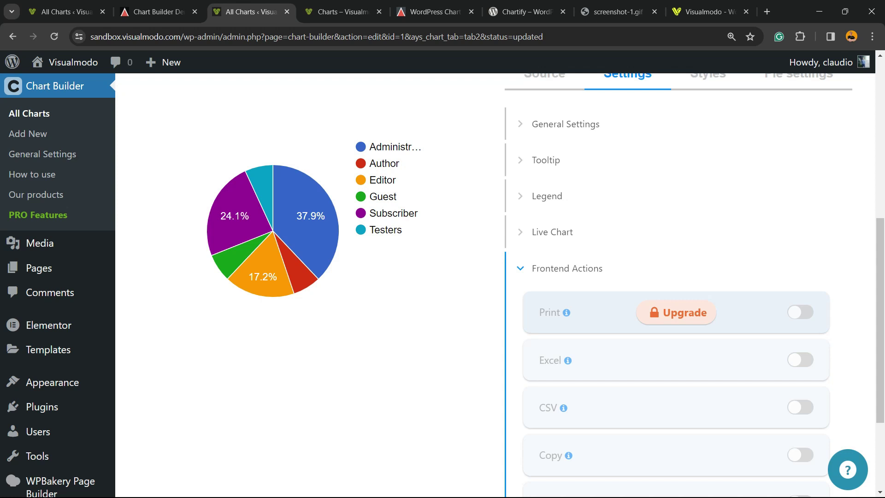
pyautogui.scroll(-3, 676, 313)
pyautogui.scroll(3, 676, 322)
pyautogui.scroll(-3, 676, 323)
pyautogui.scroll(5, 676, 322)
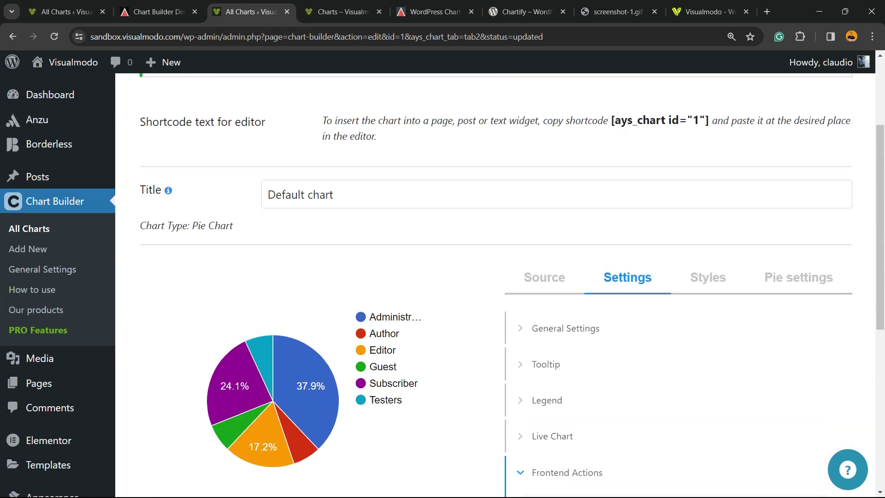
# Open the chart's style settings, keep the width unit at percent, and enable responsive width.
pyautogui.click(707, 277)
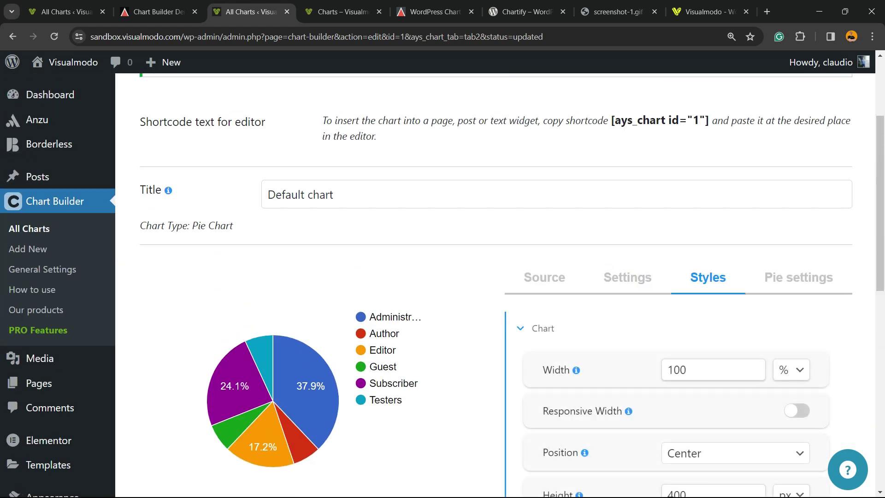
pyautogui.scroll(-5, 495, 285)
pyautogui.scroll(3, 495, 286)
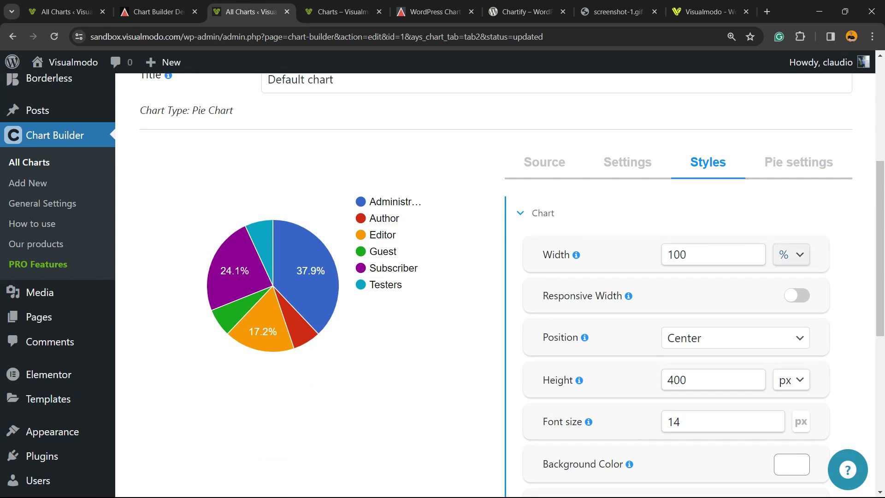
pyautogui.click(791, 254)
pyautogui.click(791, 255)
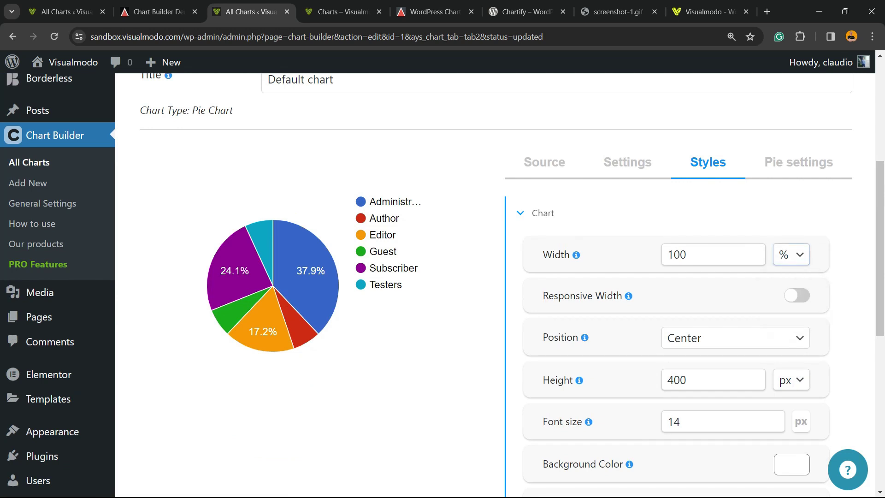
pyautogui.click(796, 295)
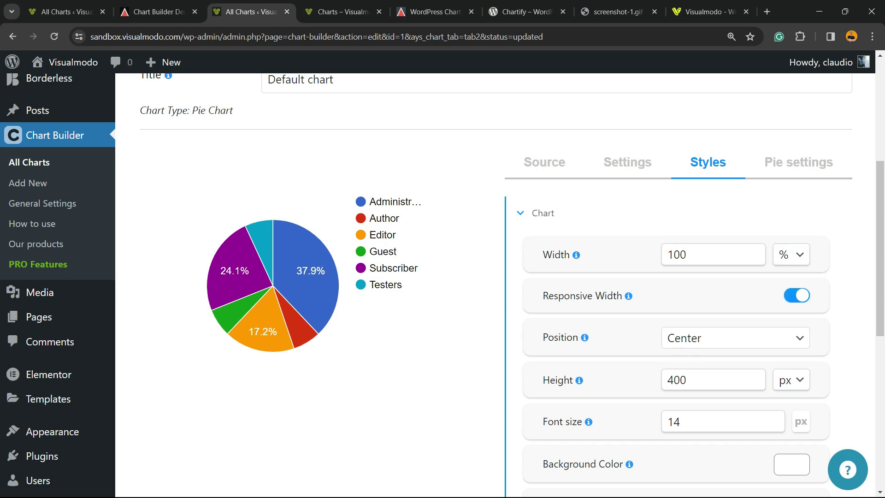
# Try the Right position for the chart and return the position to Center.
pyautogui.scroll(-3, 495, 286)
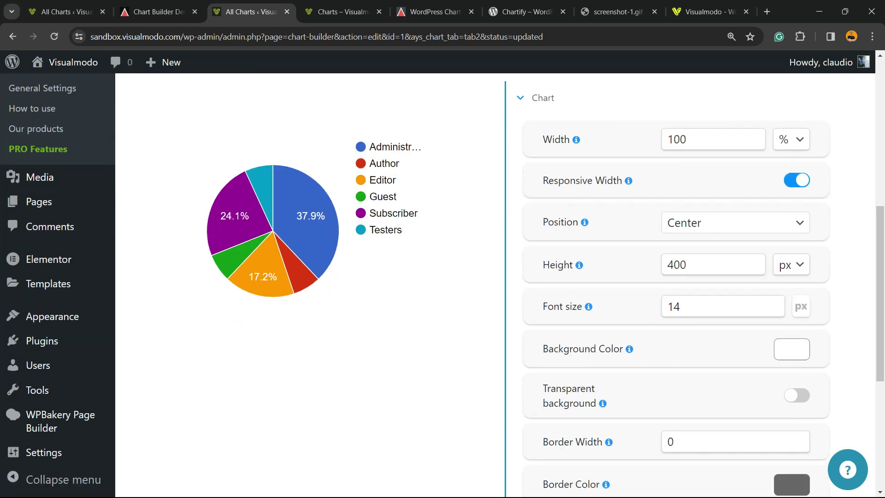
pyautogui.click(735, 223)
pyautogui.click(691, 272)
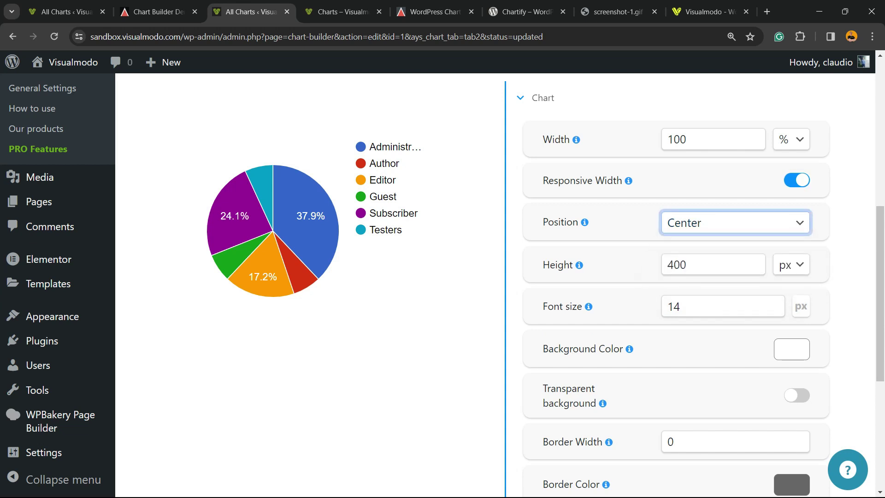
pyautogui.click(735, 222)
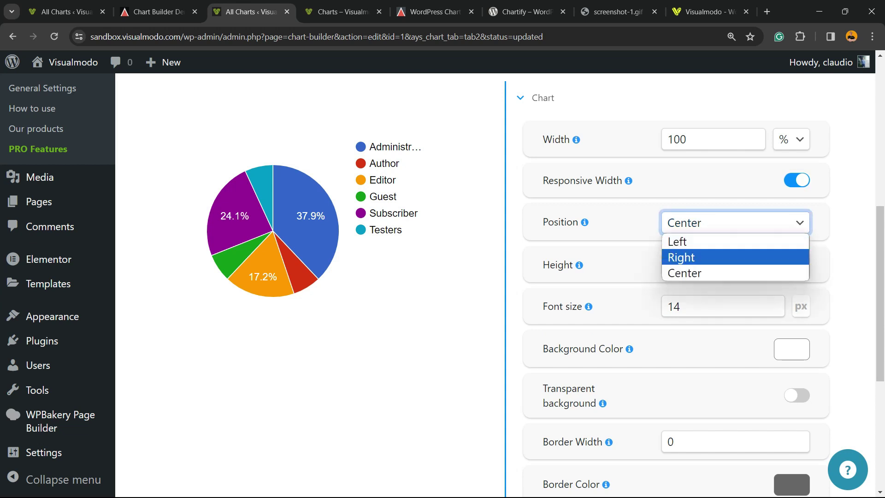
pyautogui.click(682, 256)
pyautogui.click(735, 222)
pyautogui.click(754, 272)
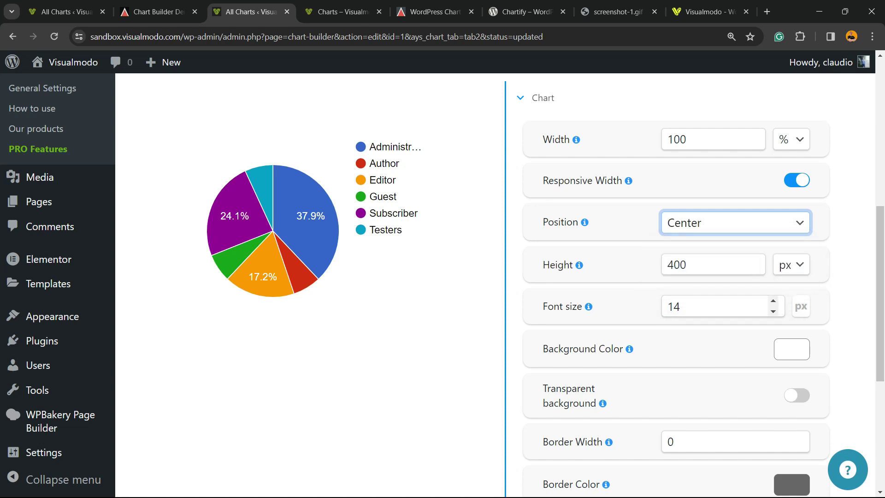
# Set the chart's font size to 16 px and its background color to light gray, RGB 240, 240, 240.
pyautogui.click(678, 306)
pyautogui.click(773, 300)
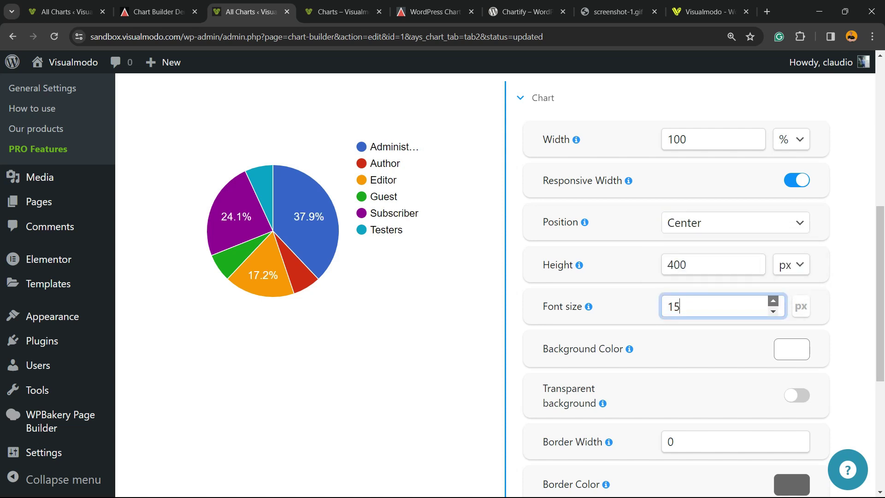
pyautogui.click(773, 300)
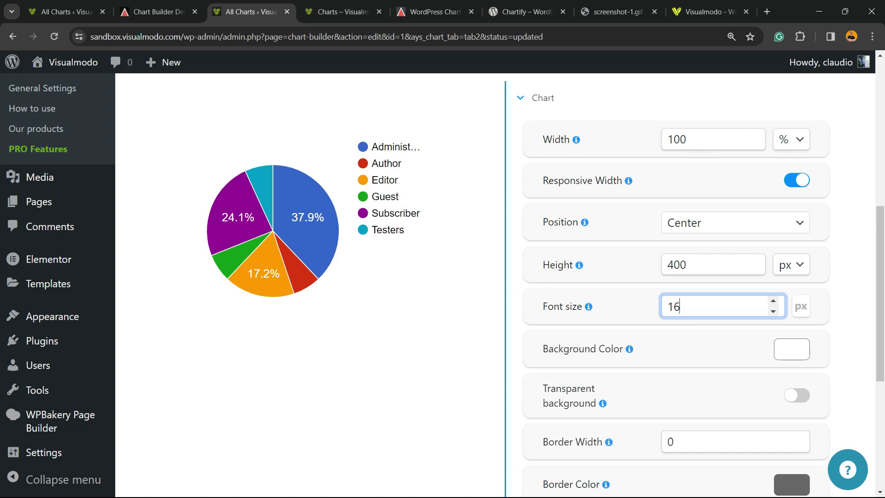
pyautogui.scroll(-3, 676, 277)
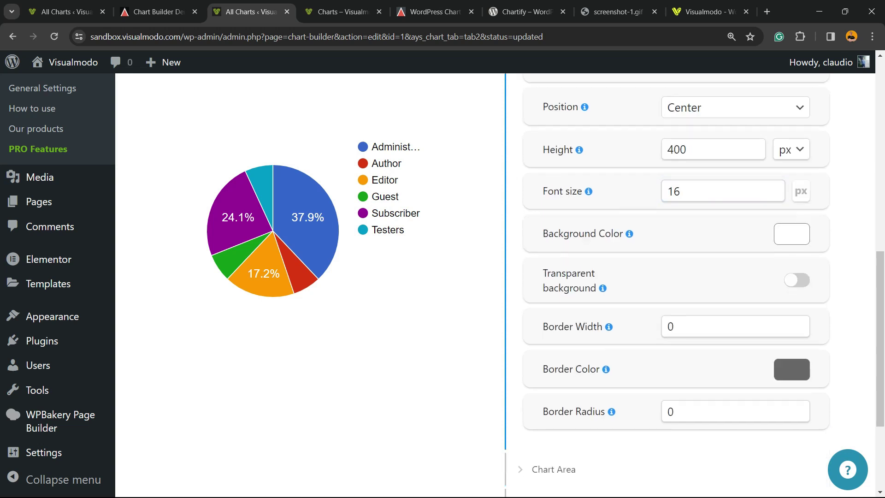
pyautogui.click(791, 234)
pyautogui.moveTo(644, 247)
pyautogui.mouseDown()
pyautogui.moveTo(711, 300)
pyautogui.moveTo(642, 265)
pyautogui.moveTo(644, 282)
pyautogui.moveTo(644, 252)
pyautogui.mouseUp()
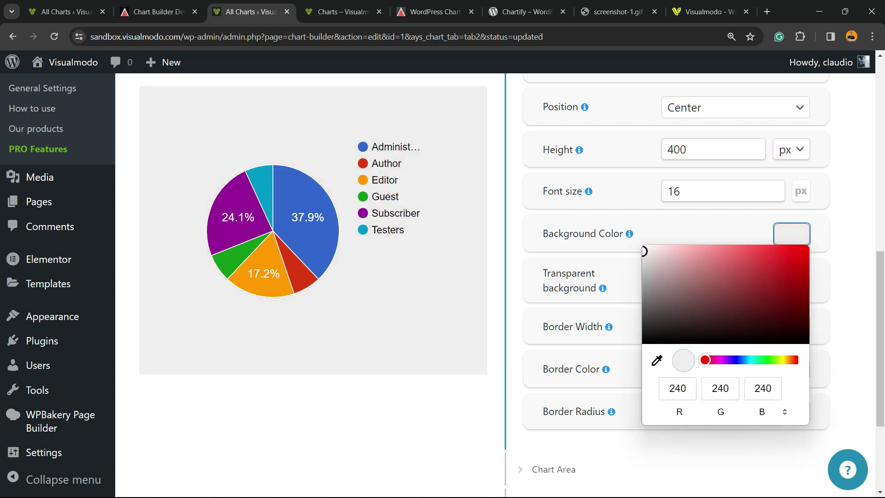
pyautogui.press('Return')
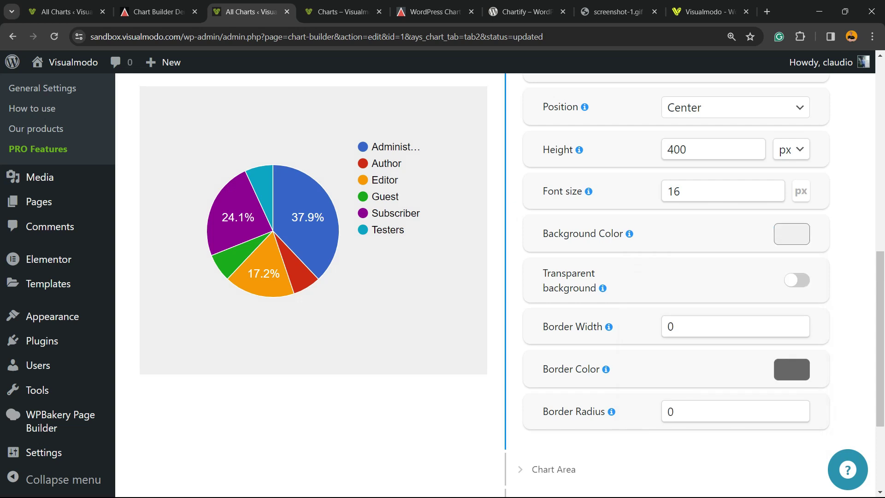
# Set the chart's border width to 2 and its border radius to 4.
pyautogui.click(732, 327)
pyautogui.click(797, 320)
pyautogui.click(798, 321)
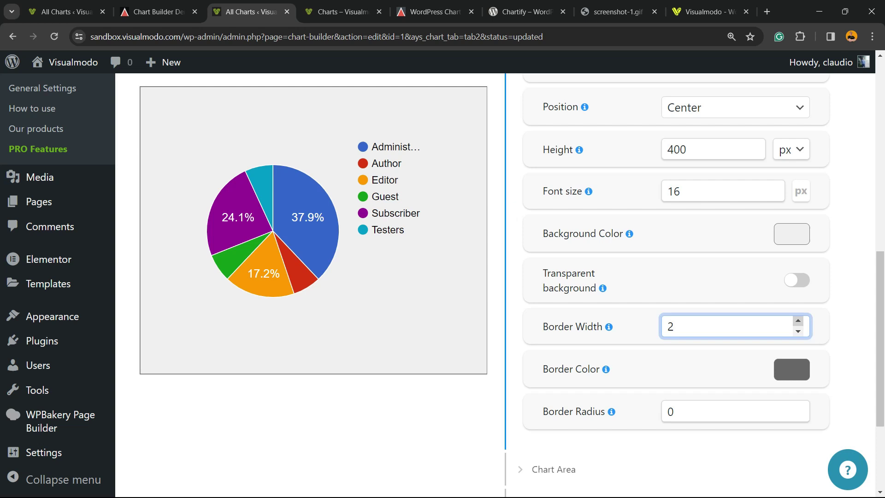
pyautogui.scroll(-3, 798, 321)
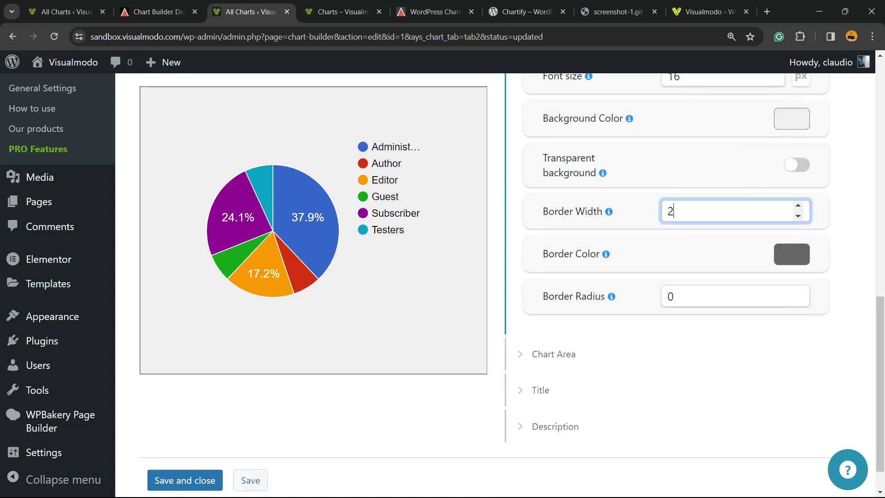
pyautogui.click(732, 296)
pyautogui.click(798, 291)
pyautogui.click(798, 290)
pyautogui.click(798, 291)
pyautogui.click(798, 291)
pyautogui.click(826, 326)
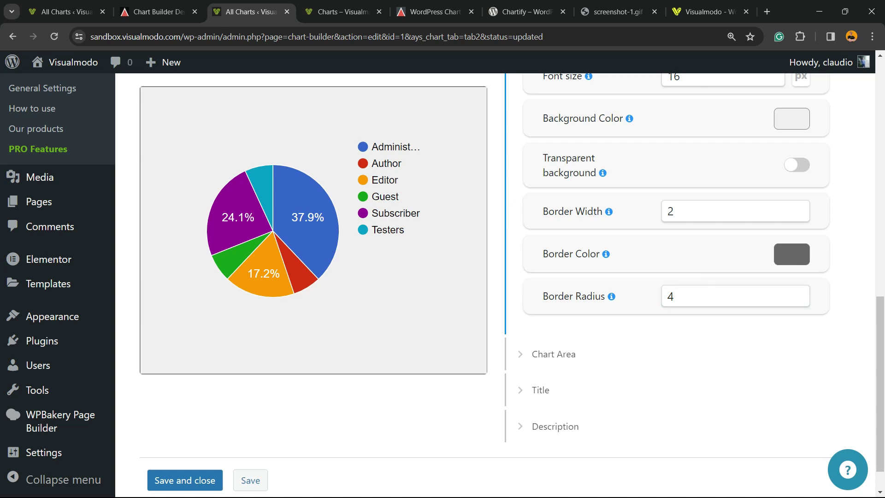
# Expand the chart area styles and examine the left, right, top and bottom margin options.
pyautogui.scroll(-1, 553, 318)
pyautogui.click(553, 315)
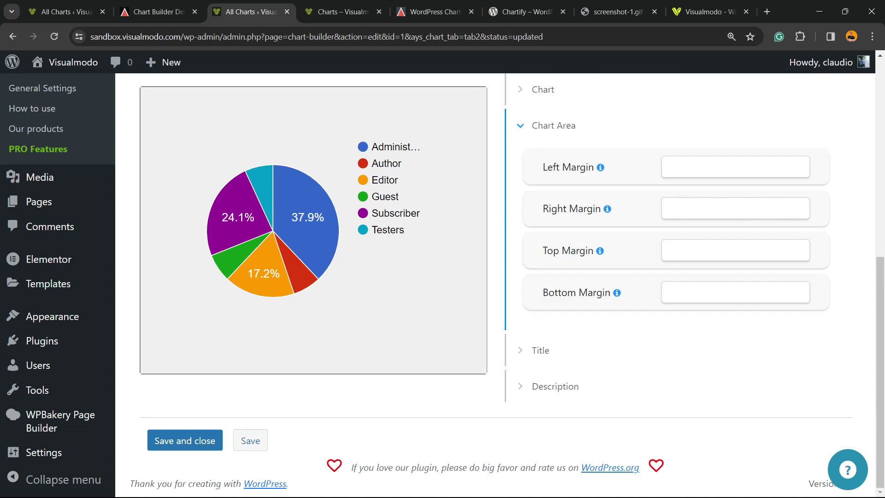
pyautogui.scroll(2, 554, 315)
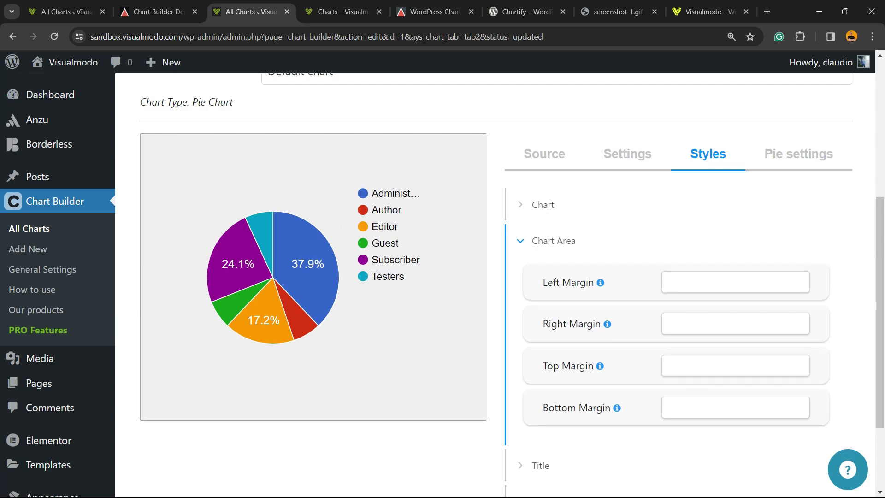
pyautogui.scroll(-2, 495, 285)
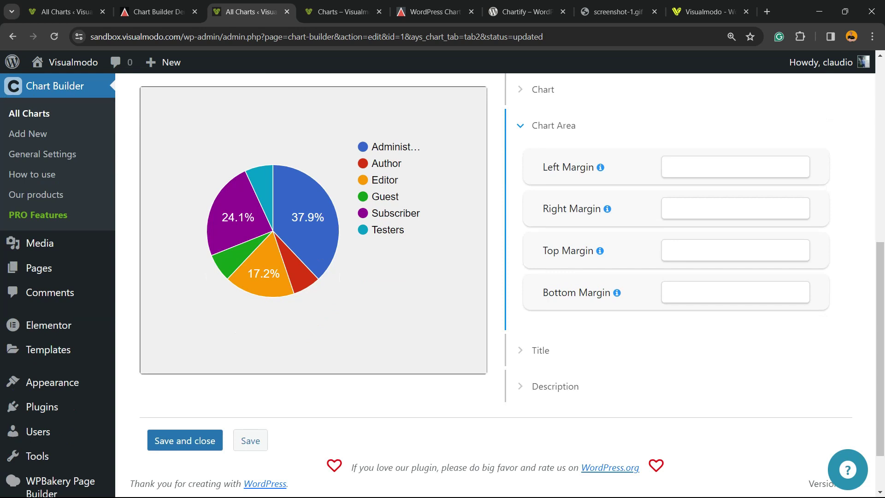
# Expand the title styles and examine the color, font size, bold, italic, position and gap options.
pyautogui.click(540, 350)
pyautogui.scroll(1, 540, 277)
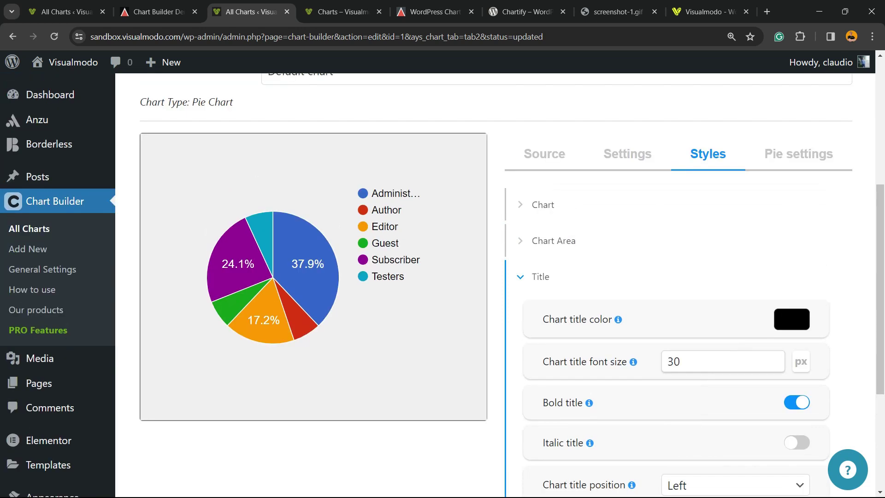
pyautogui.scroll(-2, 495, 286)
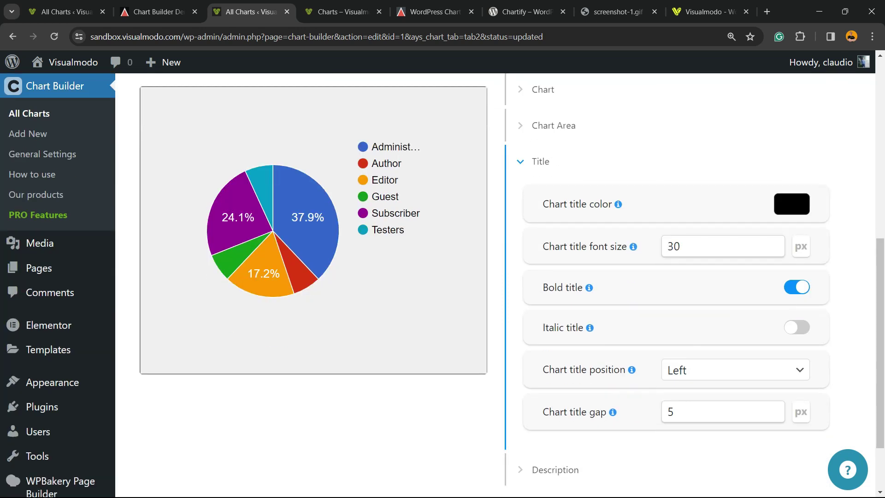
pyautogui.scroll(-2, 677, 286)
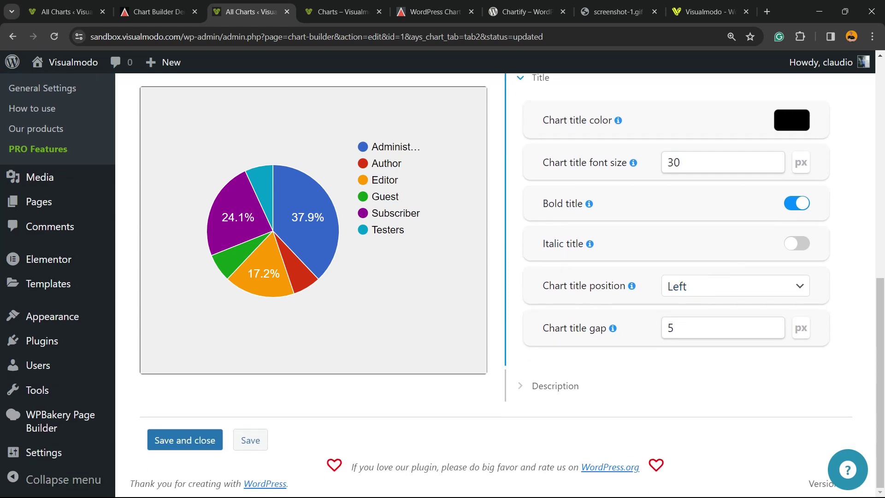
# Expand the description styles and examine the color, font size, bold, italic and position options.
pyautogui.click(555, 385)
pyautogui.scroll(3, 500, 286)
pyautogui.scroll(-3, 500, 286)
pyautogui.scroll(5, 507, 285)
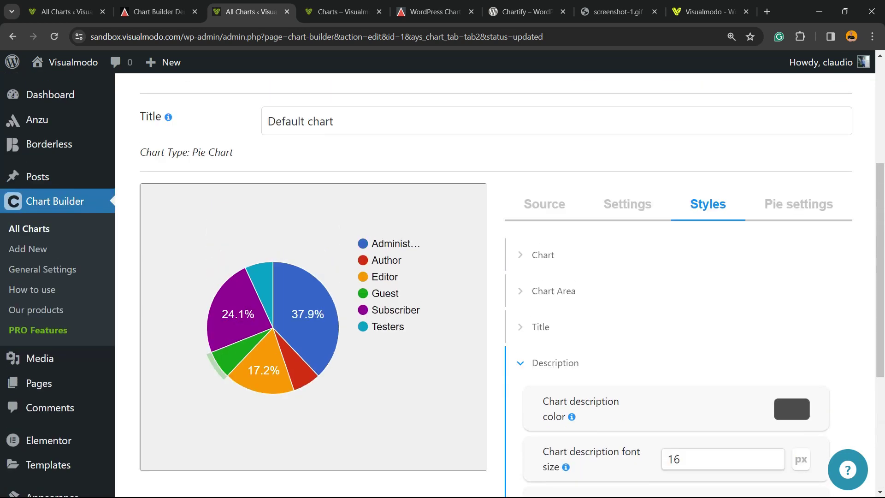
pyautogui.scroll(-5, 507, 286)
pyautogui.scroll(3, 507, 285)
pyautogui.scroll(-3, 507, 285)
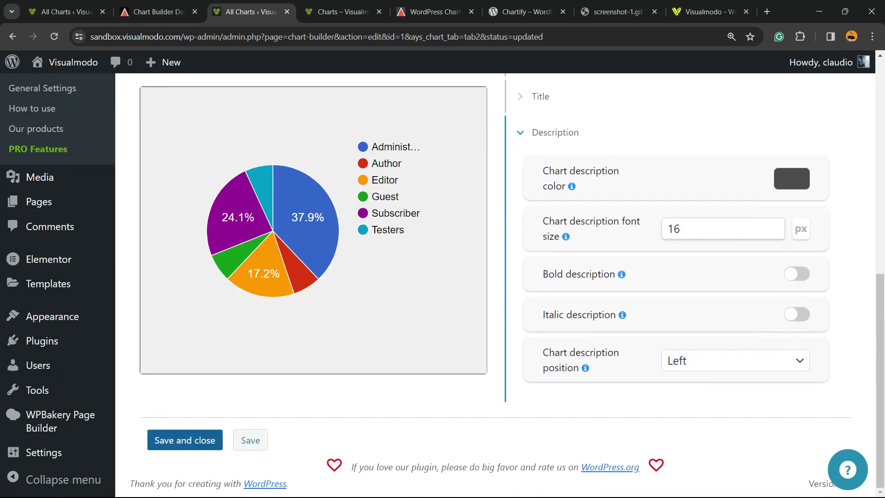
# Save the chart's style changes and check the chart on the published Charts page.
pyautogui.click(184, 439)
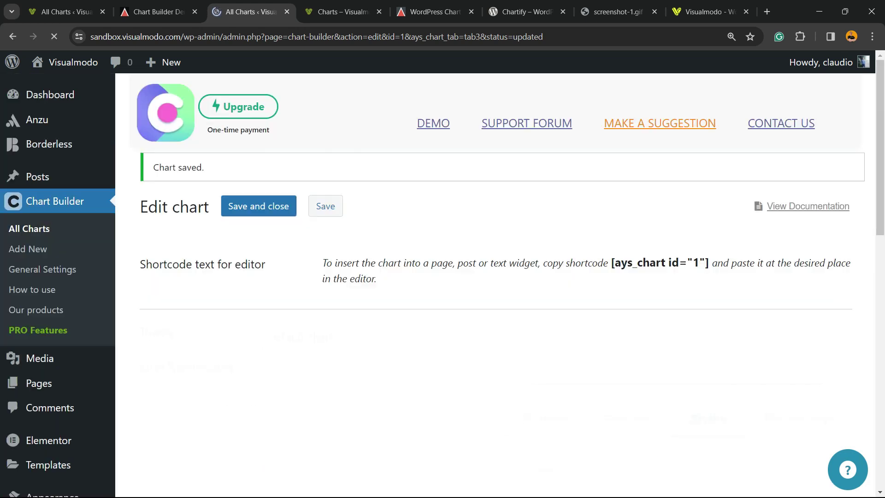
pyautogui.hotkey('ctrl', 'Tab')
pyautogui.hotkey('ctrl', 'Tab')
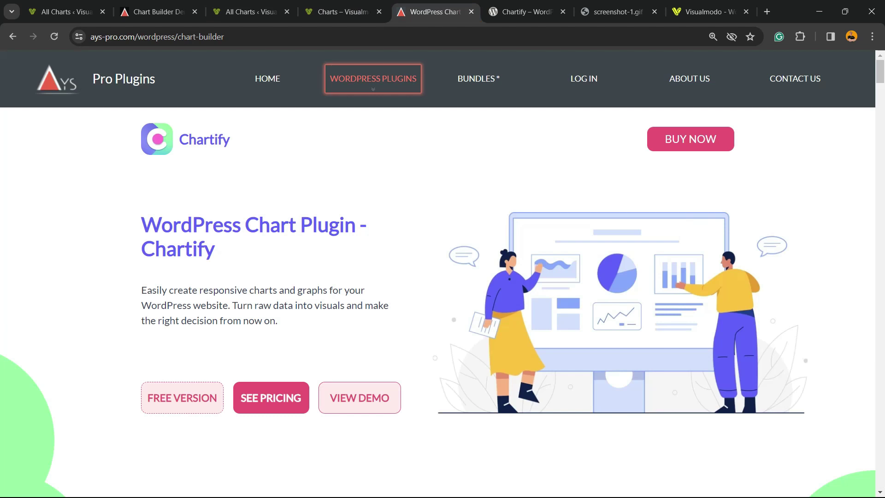
pyautogui.hotkey('ctrl', 'shift', 'Tab')
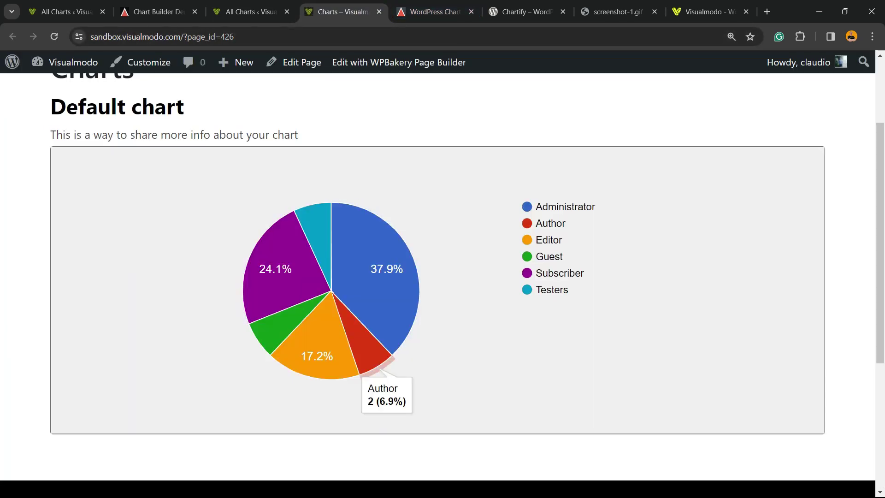
pyautogui.scroll(-5, 442, 276)
pyautogui.scroll(3, 443, 277)
pyautogui.scroll(-3, 443, 276)
pyautogui.scroll(5, 443, 277)
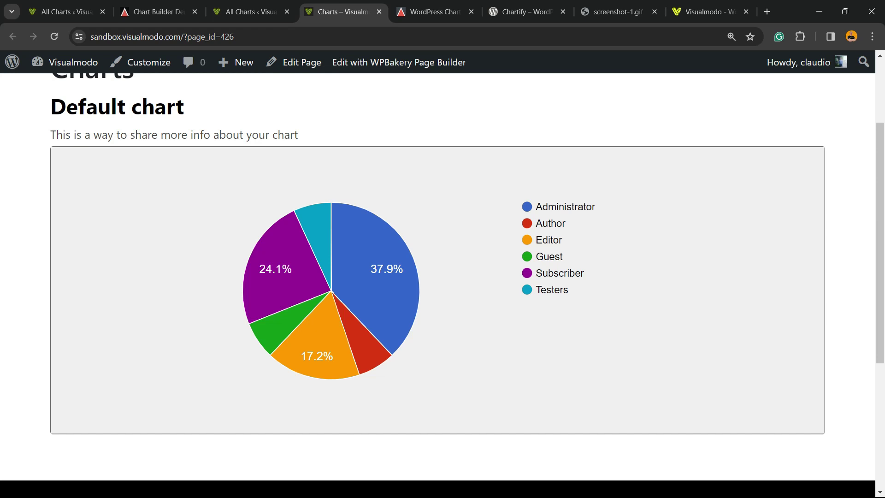
# Return to the chart's edit page and start adding a new chart.
pyautogui.click(251, 11)
pyautogui.scroll(-3, 442, 277)
pyautogui.scroll(3, 443, 276)
pyautogui.scroll(-3, 442, 276)
pyautogui.scroll(3, 443, 276)
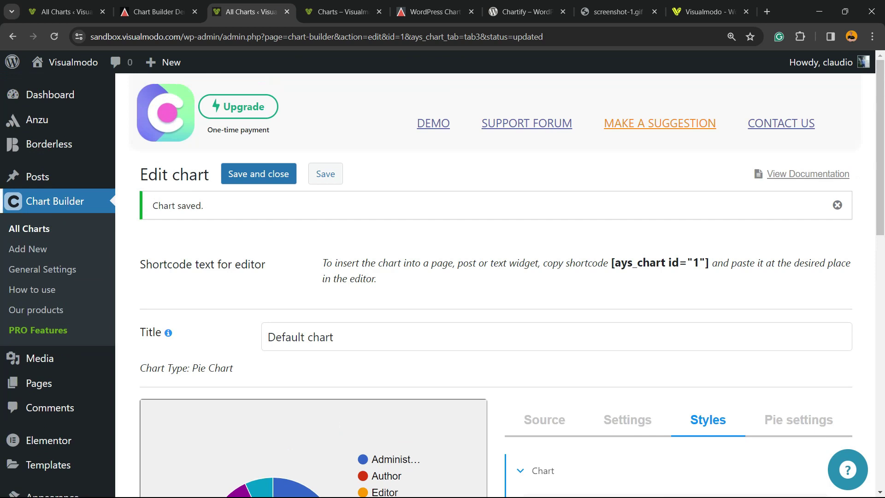
pyautogui.click(28, 249)
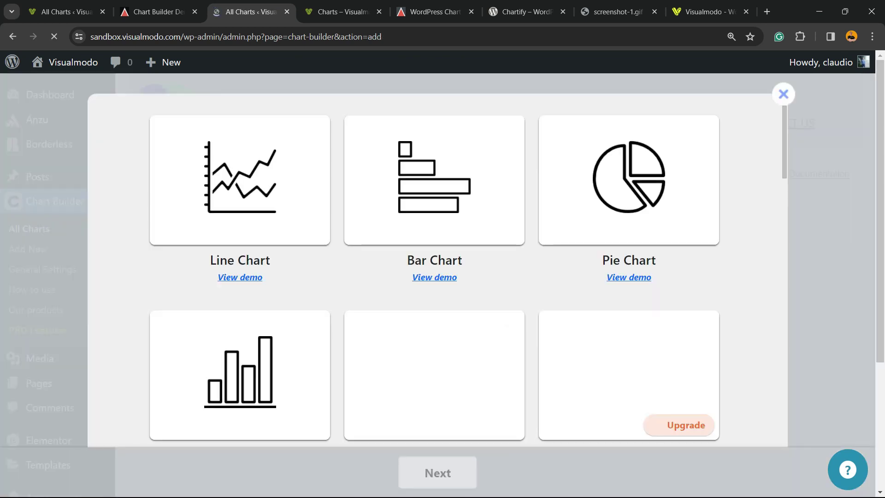
# Reduce the page zoom to 110% and examine the chart types offered for the new chart.
pyautogui.hotkey('ctrl', '-')
pyautogui.scroll(-5, 292, 227)
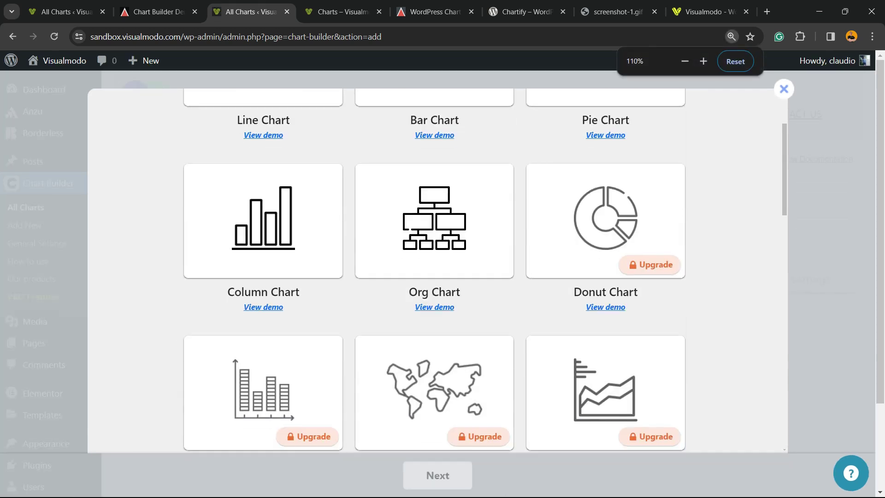
pyautogui.scroll(2, 293, 227)
pyautogui.scroll(2, 434, 270)
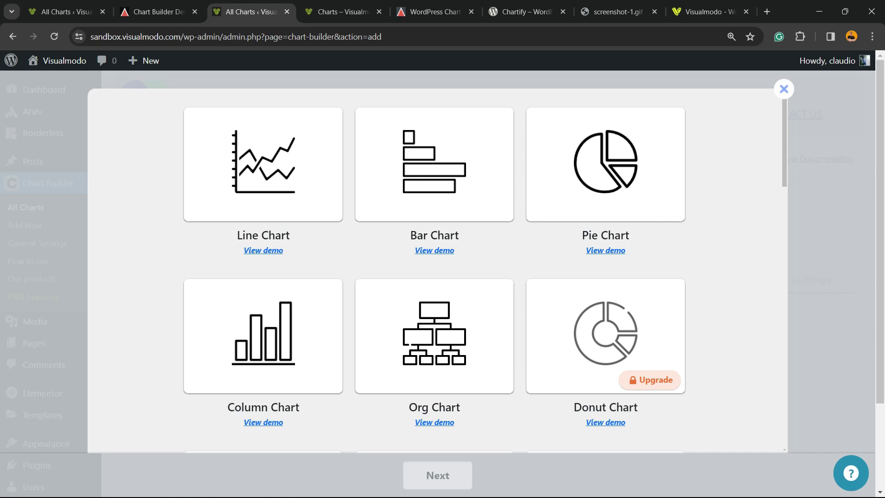
pyautogui.scroll(-10, 434, 271)
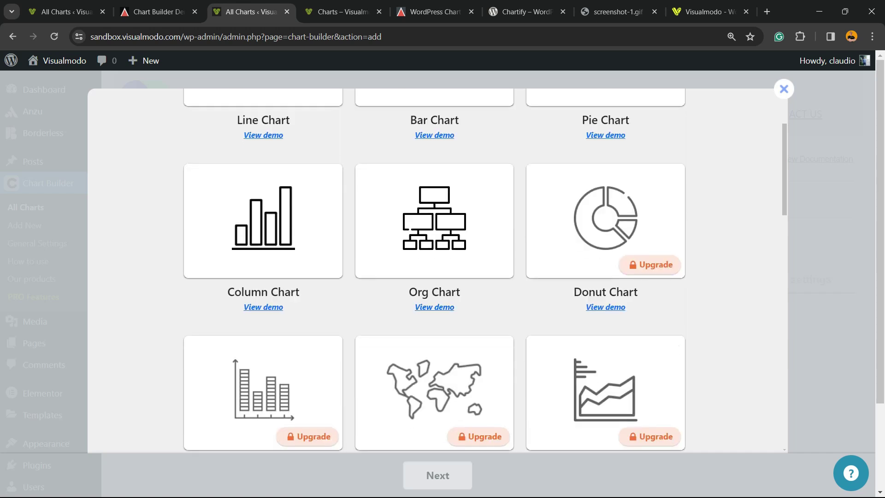
# Look through the full list of chart types, from the free ones to the locked 3D Pie Chart.
pyautogui.scroll(10, 434, 271)
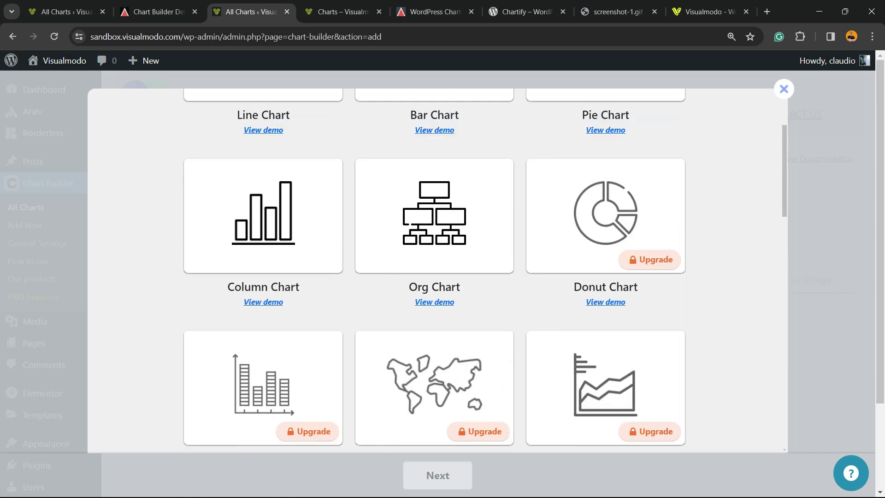
pyautogui.scroll(-3, 435, 270)
pyautogui.scroll(-3, 434, 271)
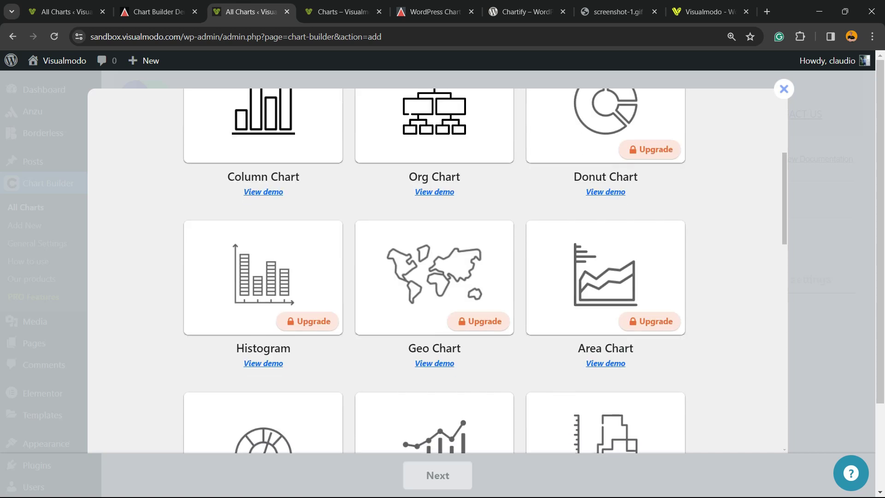
pyautogui.scroll(3, 434, 271)
pyautogui.scroll(-3, 434, 271)
pyautogui.scroll(-9, 434, 271)
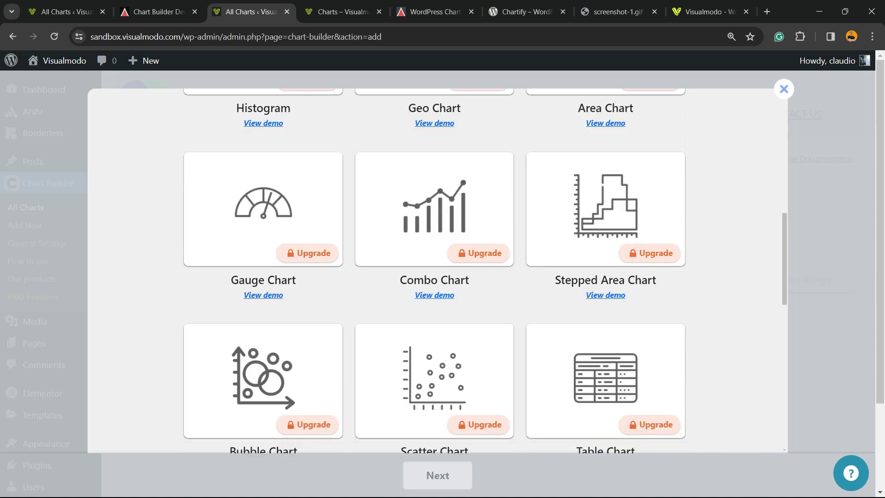
pyautogui.scroll(-9, 434, 271)
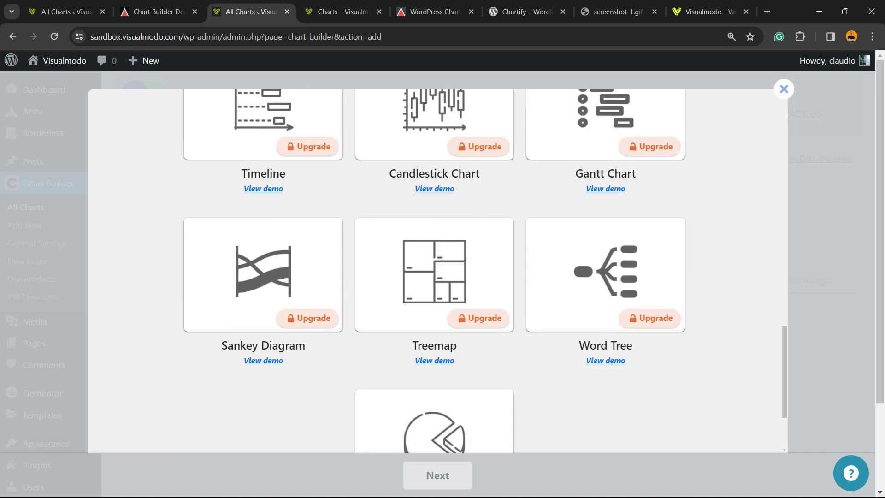
pyautogui.scroll(-3, 434, 271)
pyautogui.scroll(15, 435, 271)
pyautogui.scroll(-10, 434, 271)
pyautogui.scroll(-6, 434, 271)
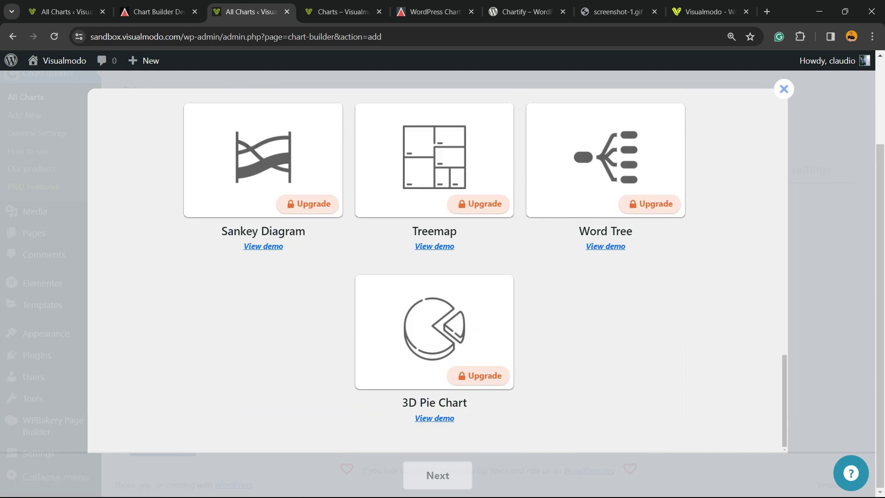
pyautogui.scroll(20, 434, 271)
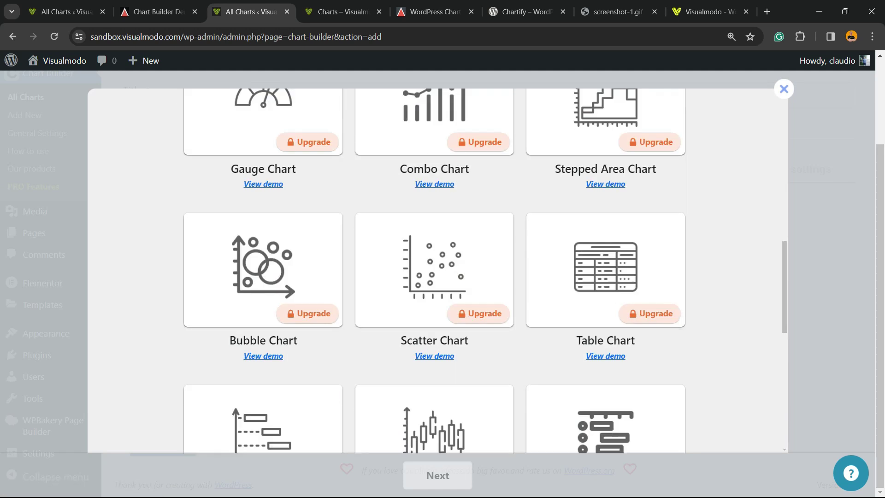
pyautogui.scroll(-3, 434, 271)
pyautogui.scroll(6, 434, 271)
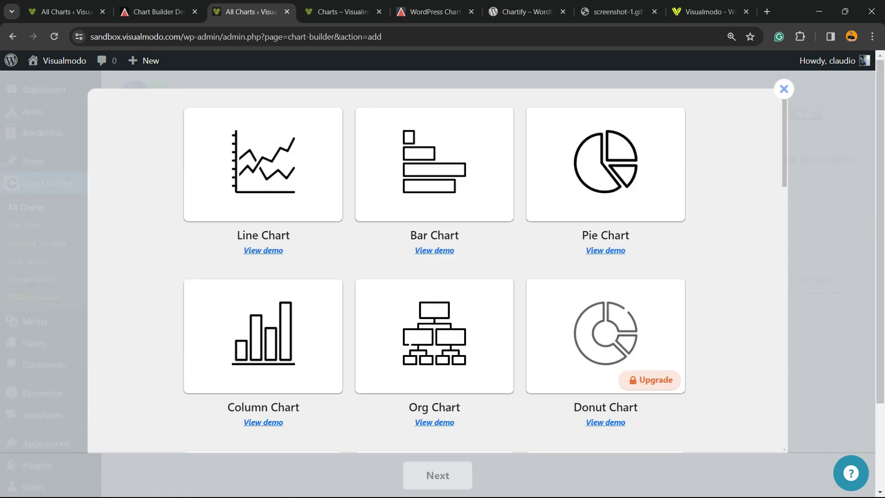
# Choose Line Chart as the new chart's type and proceed to its editor.
pyautogui.click(263, 164)
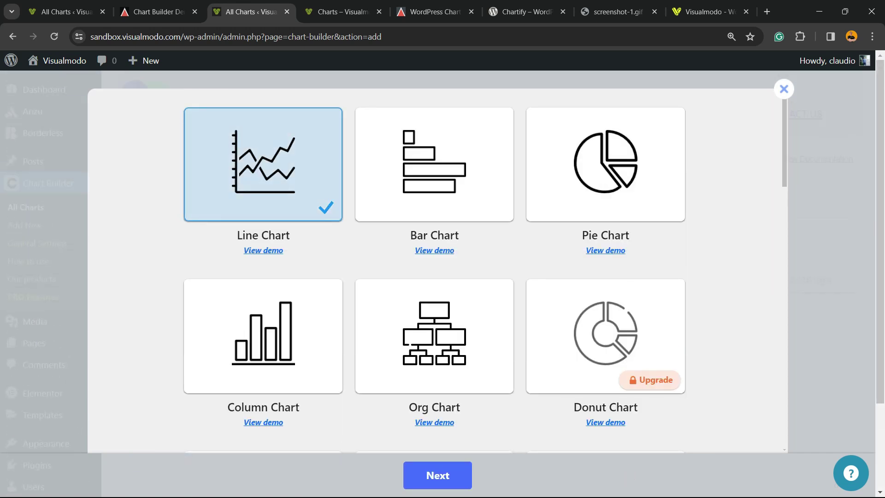
pyautogui.click(438, 475)
pyautogui.scroll(-3, 488, 276)
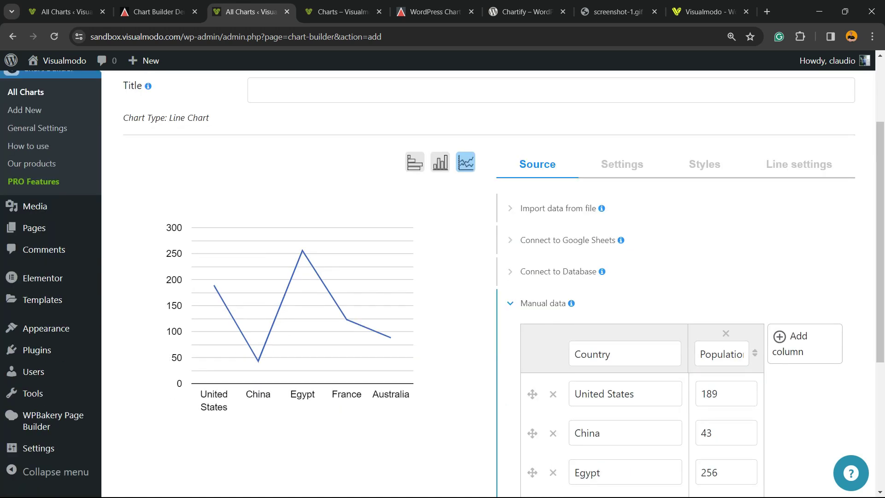
# Preview the data as bar and column charts, return to the line chart, and title it "Line Chart 1".
pyautogui.scroll(3, 489, 276)
pyautogui.click(414, 277)
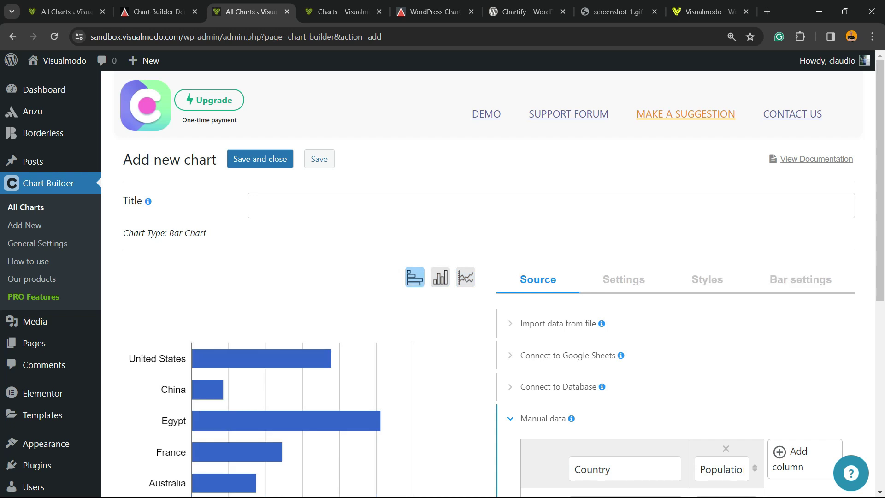
pyautogui.click(440, 277)
pyautogui.click(466, 277)
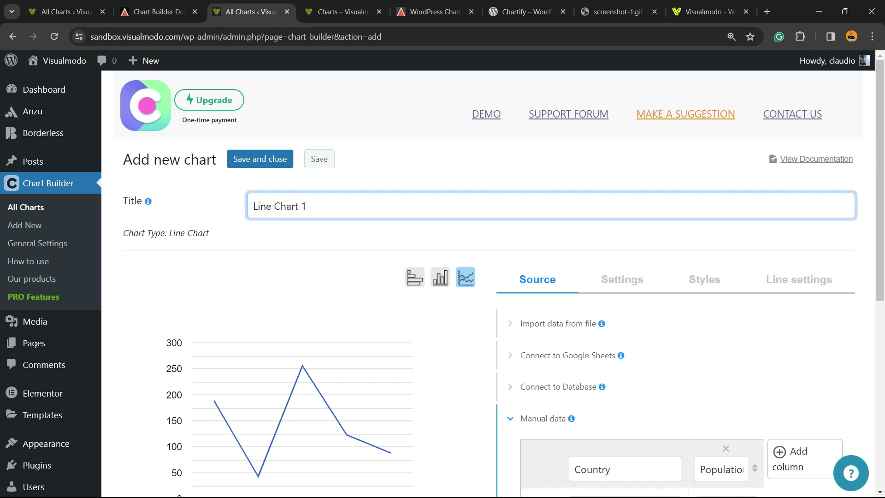
# Check the option to import data from a file and reopen the manual data source.
pyautogui.scroll(-3, 488, 276)
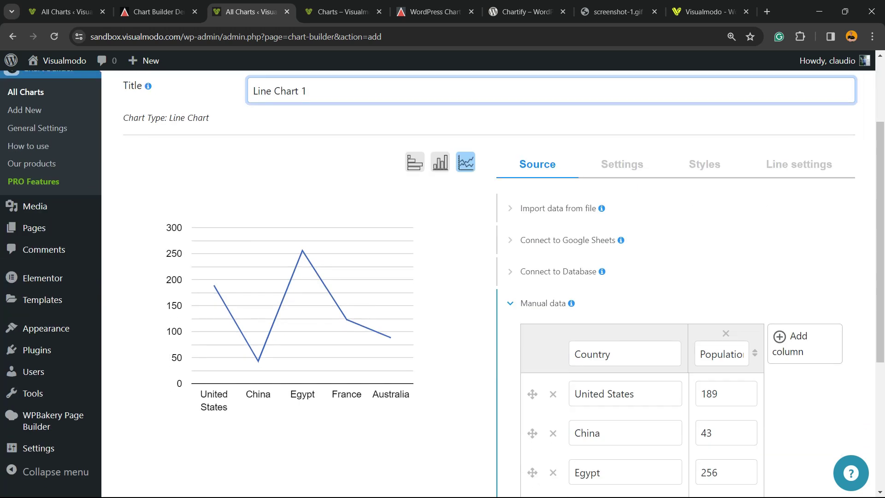
pyautogui.click(558, 209)
pyautogui.click(557, 208)
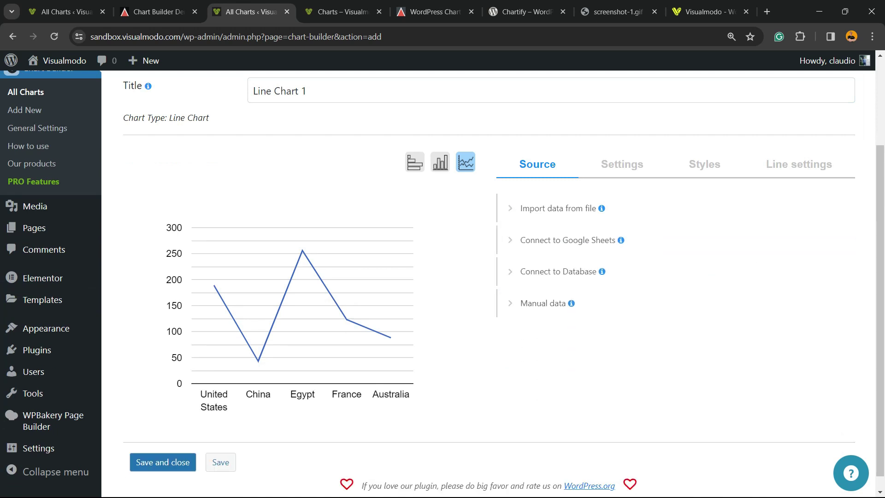
pyautogui.click(543, 303)
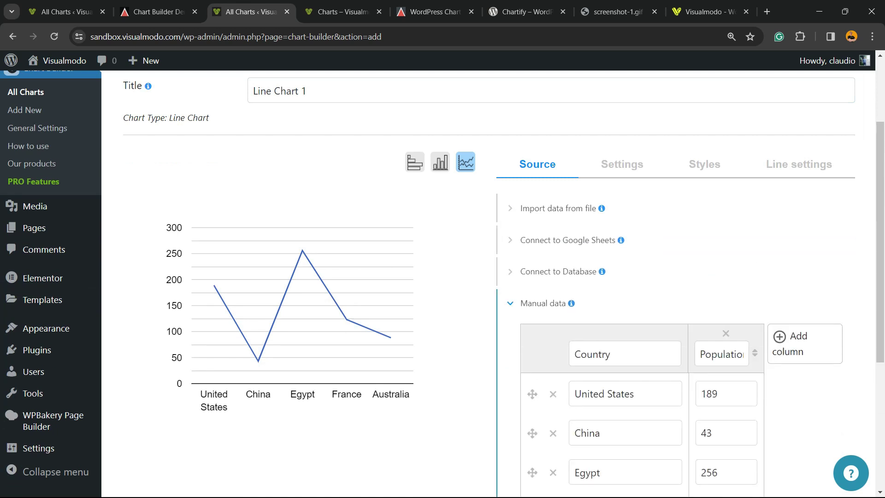
# Examine the manual data table, including its Country and Population column titles.
pyautogui.scroll(-3, 488, 276)
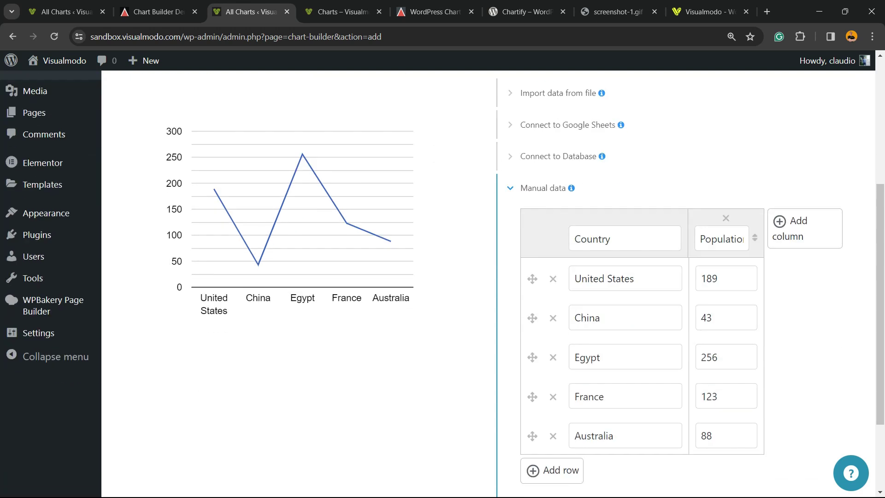
pyautogui.click(611, 239)
pyautogui.click(722, 239)
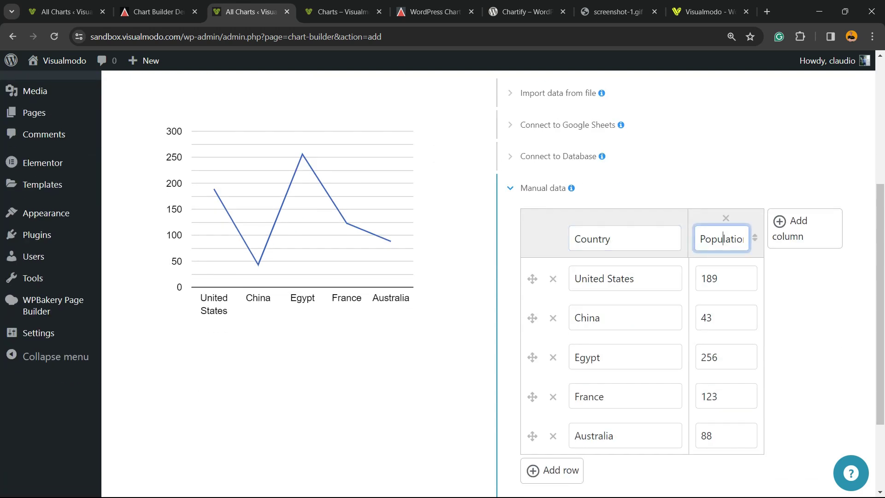
pyautogui.doubleClick(705, 239)
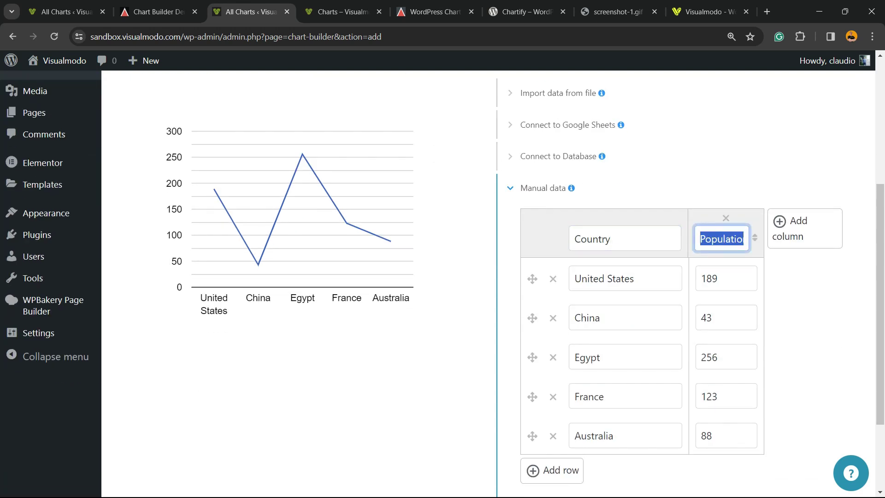
pyautogui.scroll(-3, 719, 277)
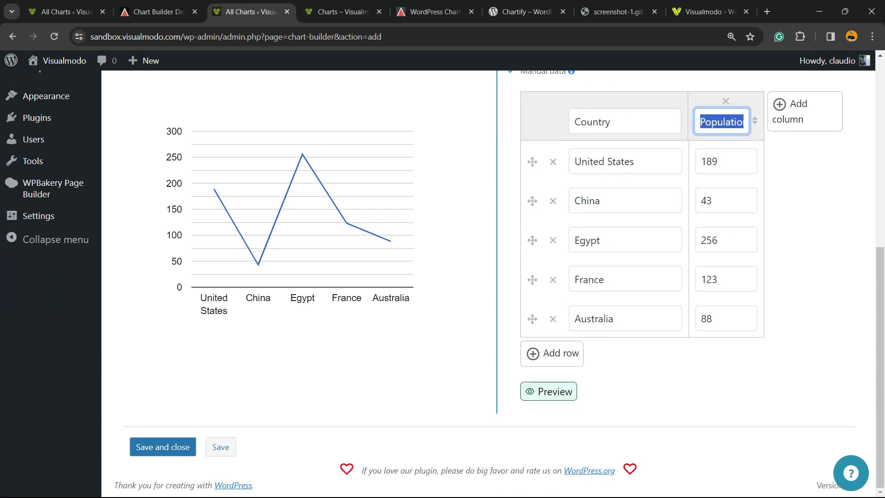
# Save and close the new line chart, dismiss the dialog with its generated shortcode, and check the charts list.
pyautogui.click(162, 447)
pyautogui.scroll(3, 646, 277)
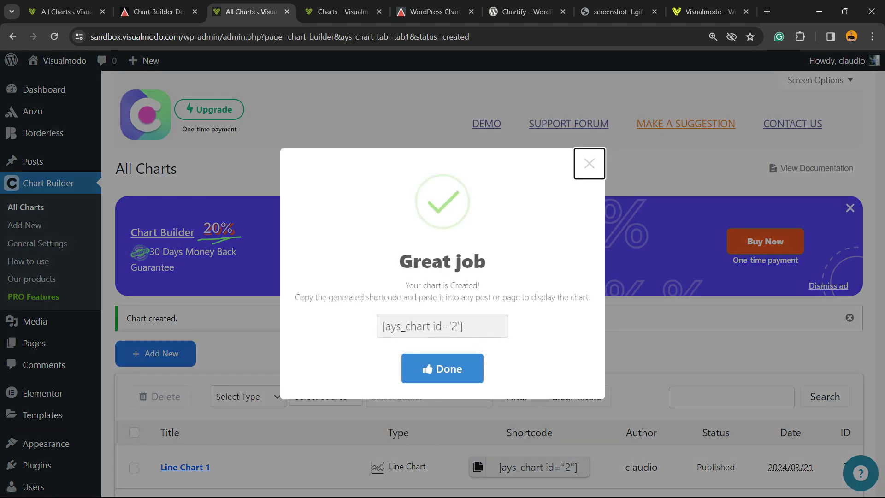
pyautogui.press('Tab')
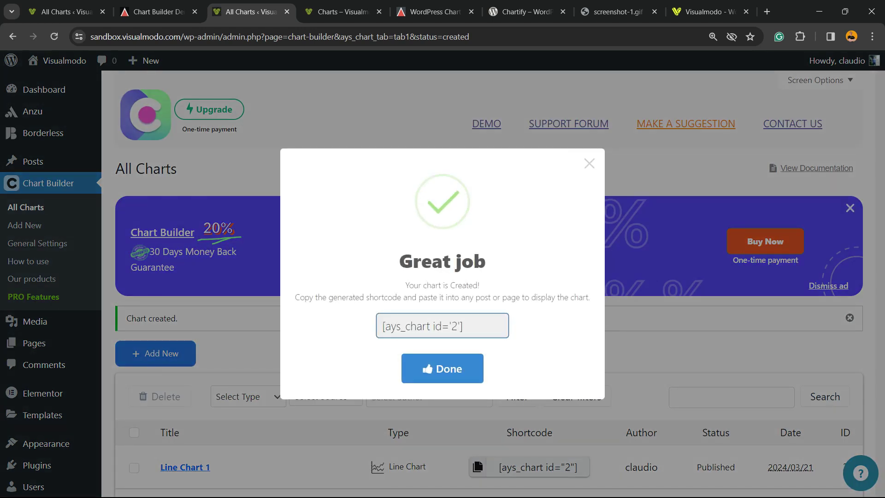
pyautogui.press('Tab')
pyautogui.press('Return')
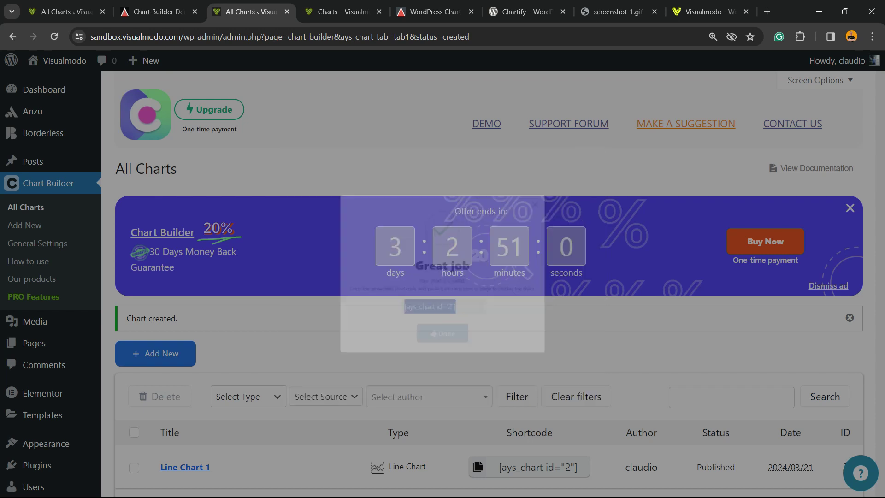
pyautogui.scroll(-2, 442, 276)
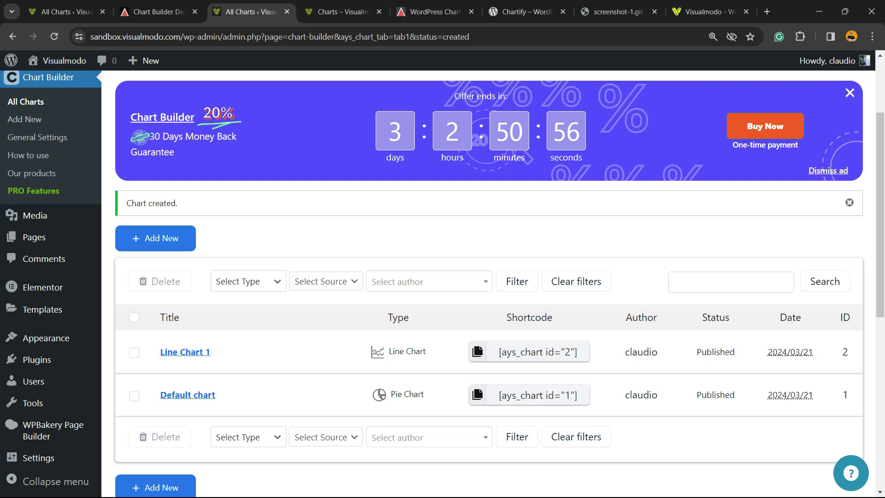
pyautogui.scroll(3, 489, 276)
pyautogui.scroll(-2, 489, 277)
pyautogui.scroll(2, 443, 276)
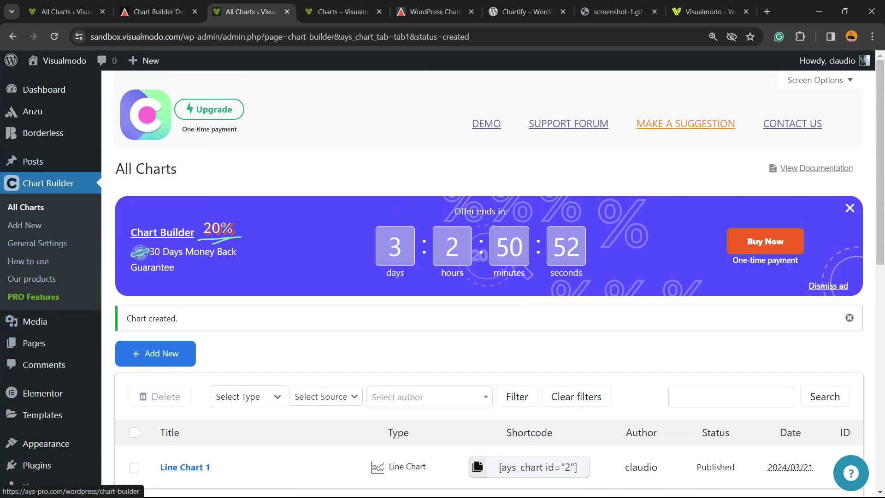
# Open the site's front page in a new browser tab from the first charts list and look over it.
pyautogui.hotkey('ctrl', '1')
pyautogui.moveTo(65, 60)
pyautogui.rightClick(56, 79)
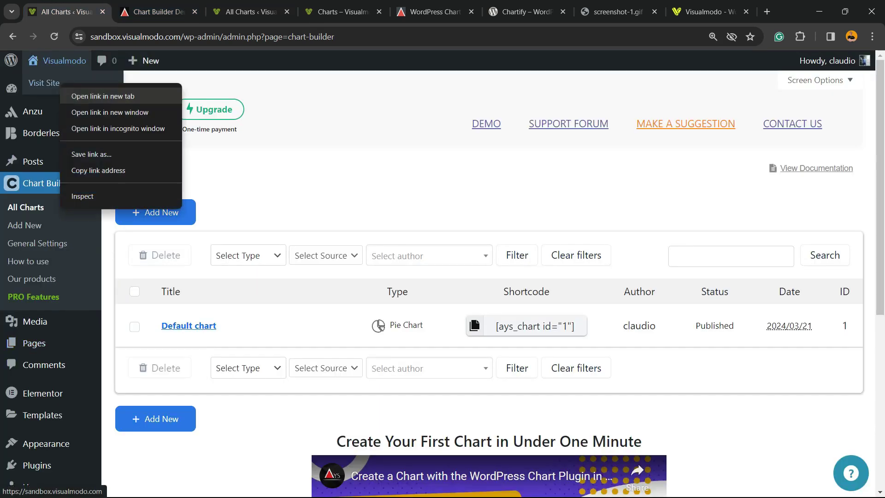
pyautogui.click(92, 87)
pyautogui.hotkey('ctrl', '2')
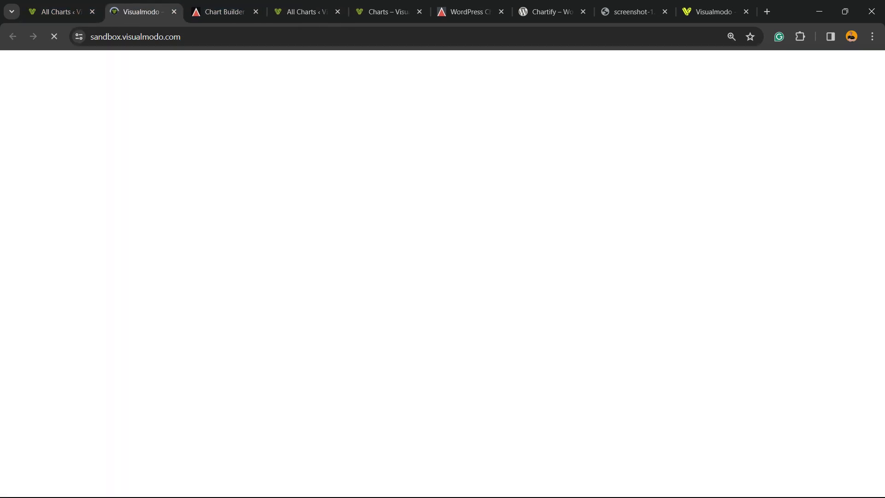
pyautogui.scroll(-20, 437, 276)
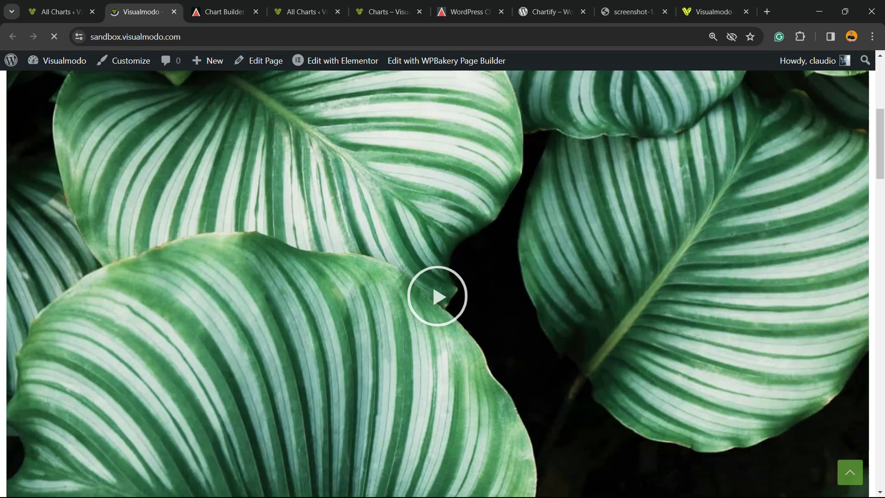
pyautogui.scroll(20, 438, 276)
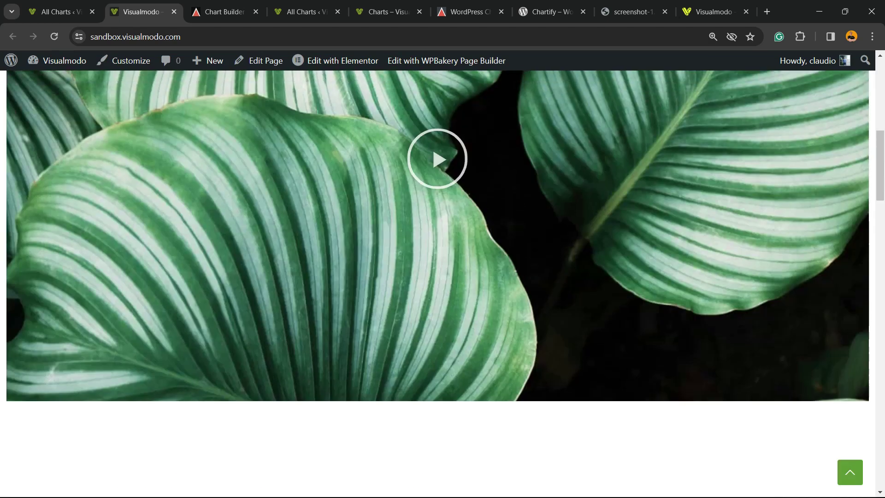
# Open the home page for editing in Elementor.
pyautogui.click(332, 61)
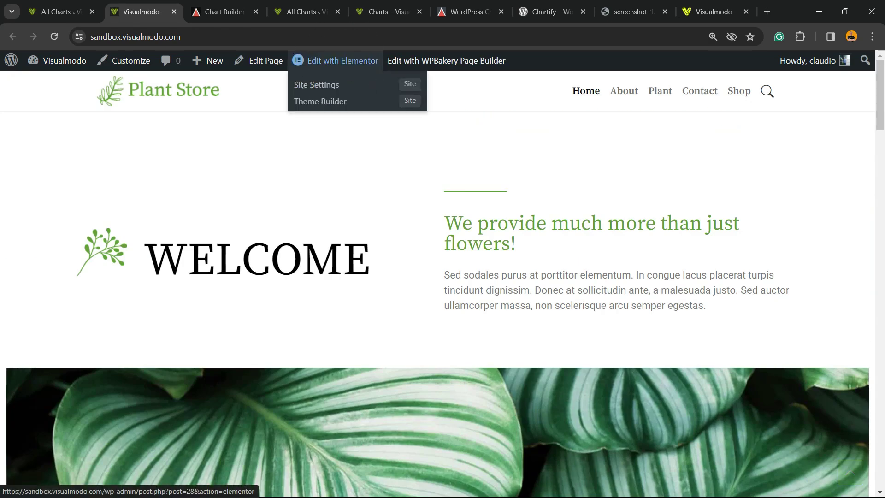
pyautogui.scroll(-3, 438, 276)
pyautogui.scroll(-3, 438, 276)
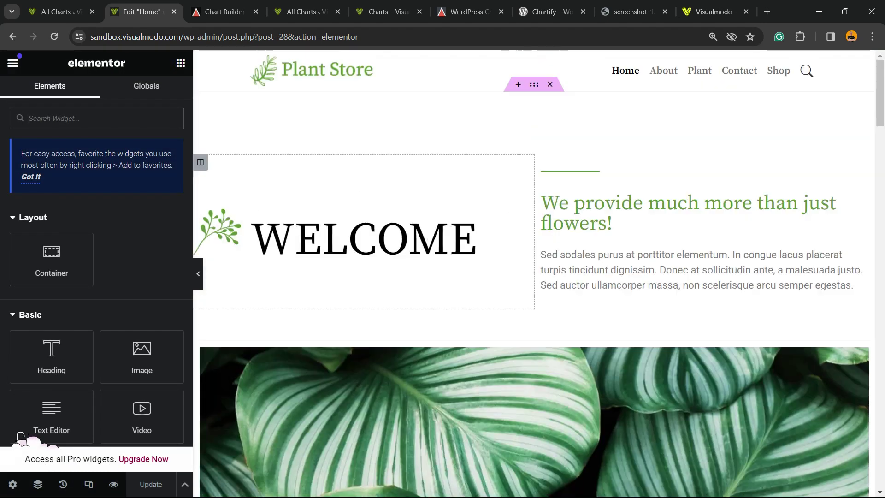
# Delete the five-item icon list above the home page footer and add a single-column vertical container in its place.
pyautogui.scroll(-20, 533, 150)
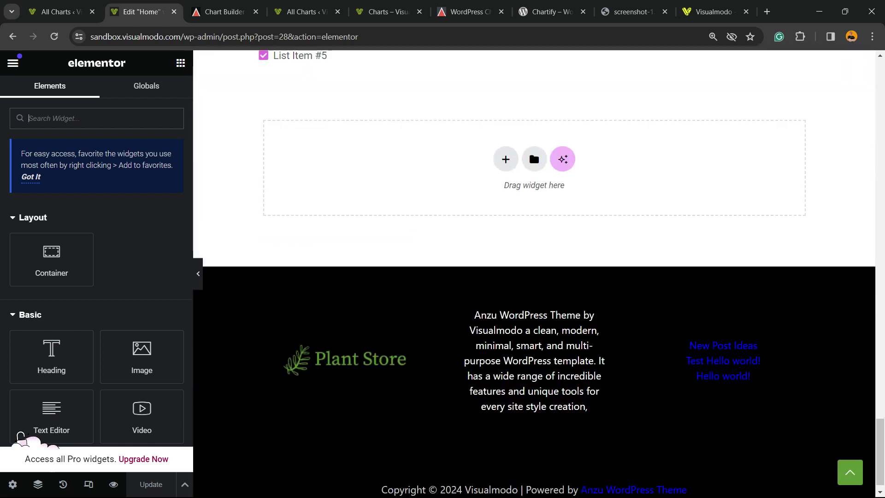
pyautogui.scroll(5, 534, 272)
pyautogui.click(533, 240)
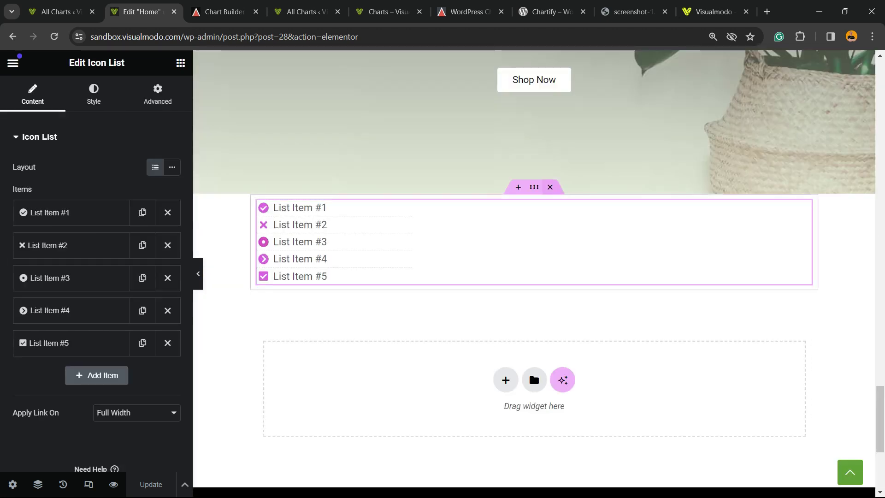
pyautogui.press('Delete')
pyautogui.click(505, 283)
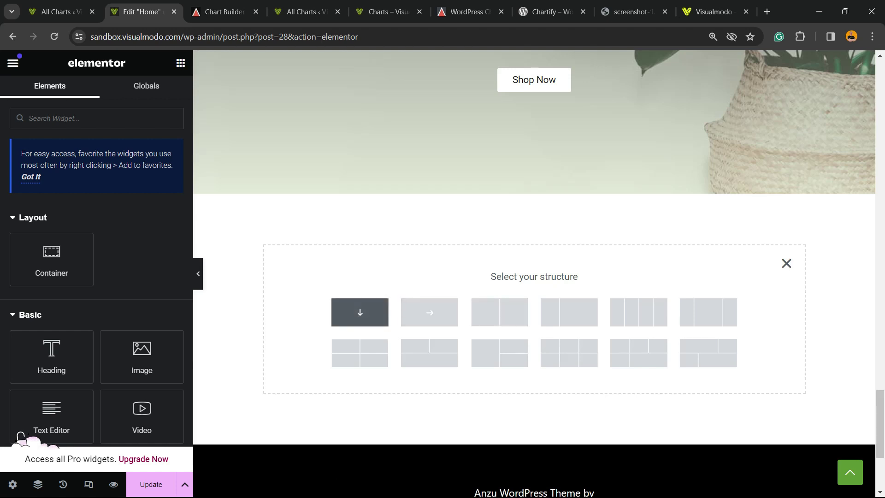
pyautogui.click(359, 311)
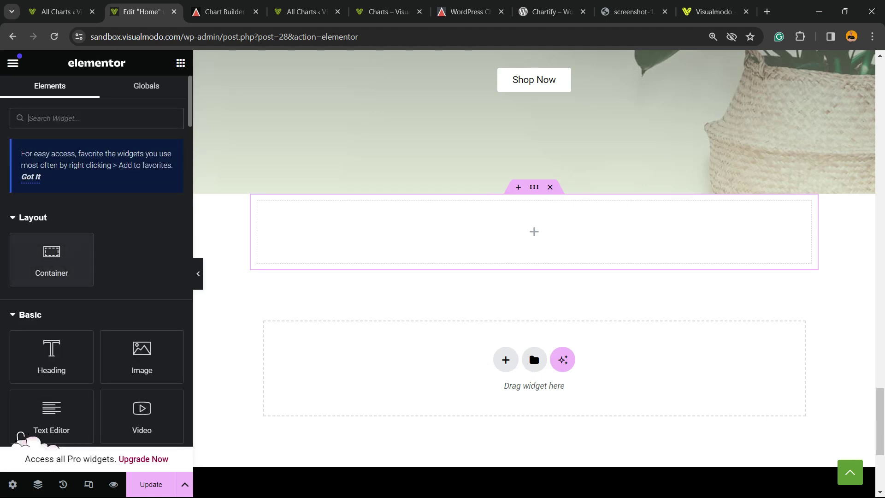
# Add a Shortcode widget to the new home page container and enter the shortcode [ays_chart id='2'].
pyautogui.scroll(-3, 52, 354)
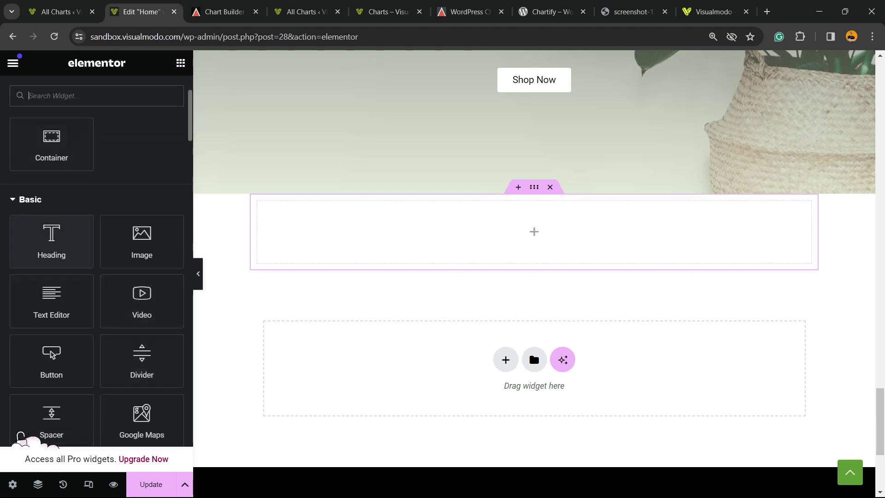
pyautogui.scroll(3, 51, 354)
pyautogui.write('sho')
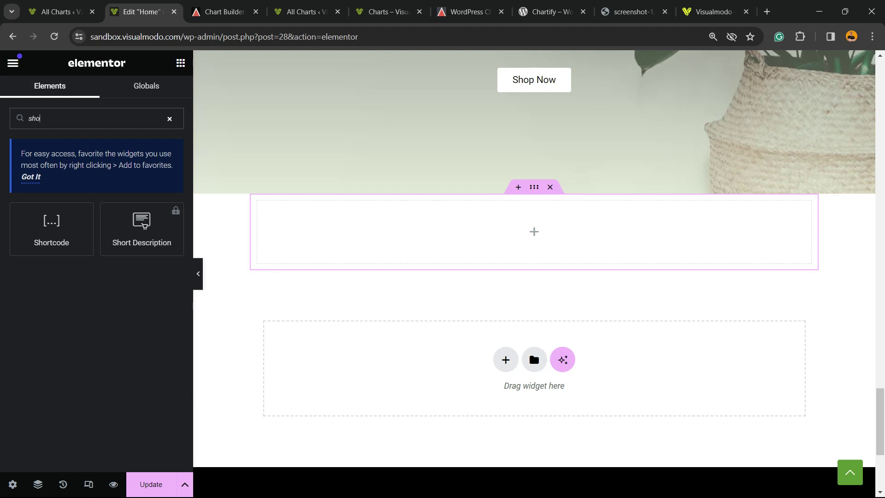
pyautogui.click(51, 229)
pyautogui.click(96, 227)
pyautogui.write("[ays_chart id='2']")
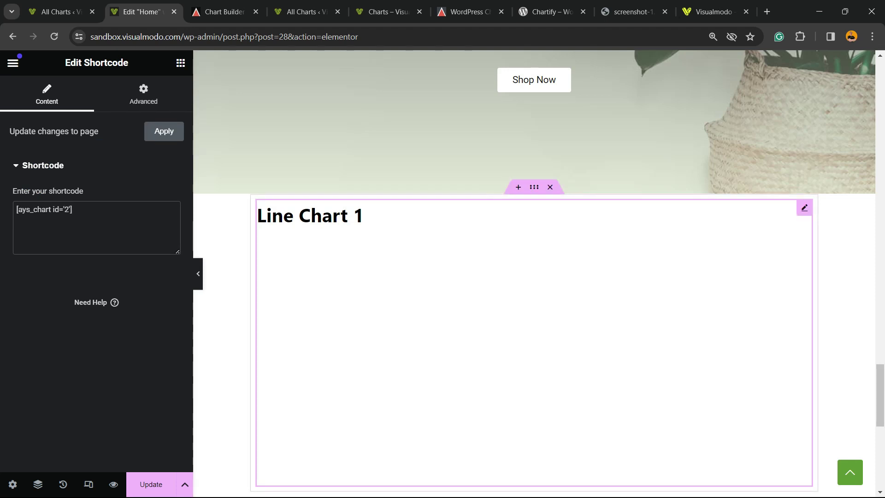
# Save the home page changes and look over the embedded line chart section in the editor.
pyautogui.scroll(-3, 533, 457)
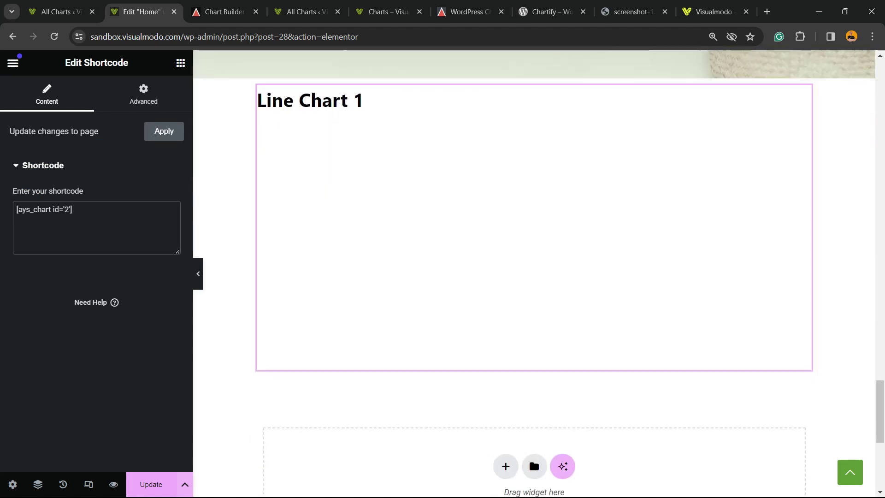
pyautogui.hotkey('ctrl', 's')
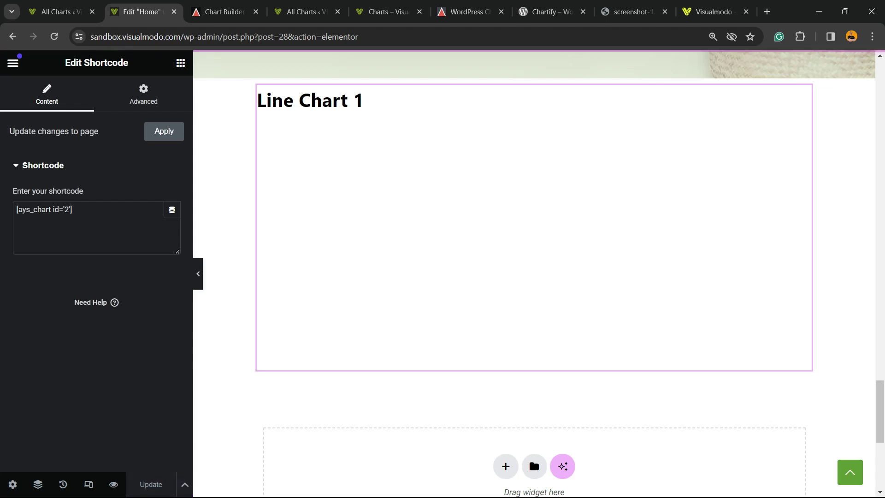
pyautogui.scroll(6, 533, 457)
pyautogui.scroll(-6, 533, 457)
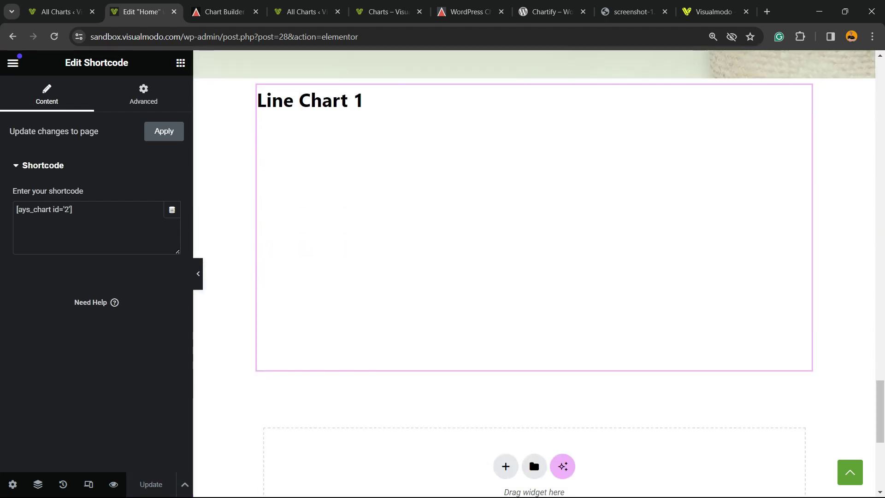
pyautogui.scroll(5, 534, 274)
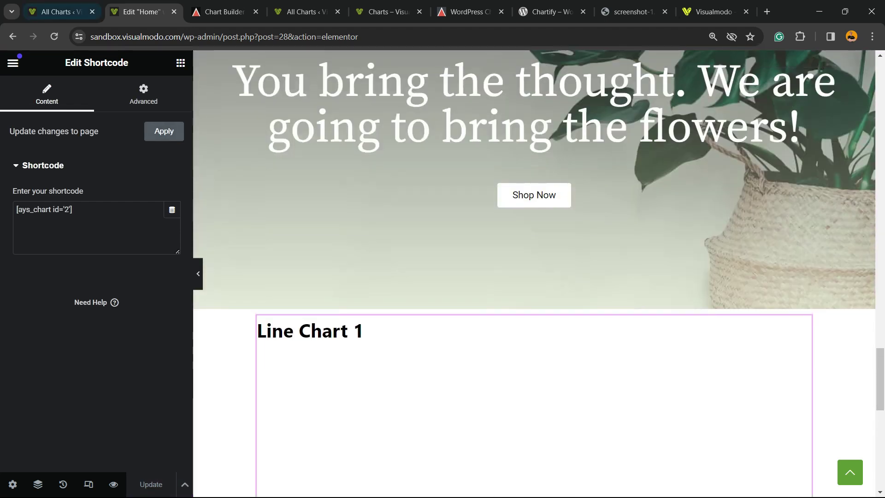
pyautogui.scroll(-3, 533, 274)
# Open the site's front page in a new browser tab from the charts list and examine the line chart above the footer.
pyautogui.click(60, 11)
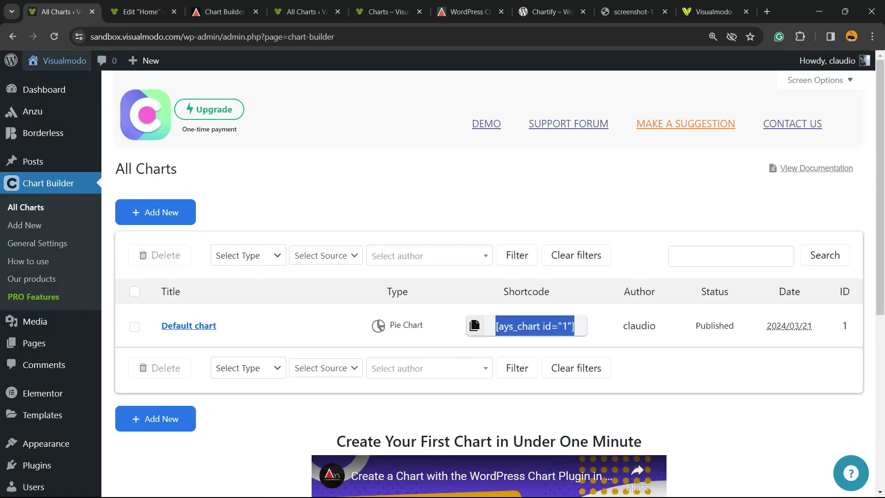
pyautogui.click(44, 83)
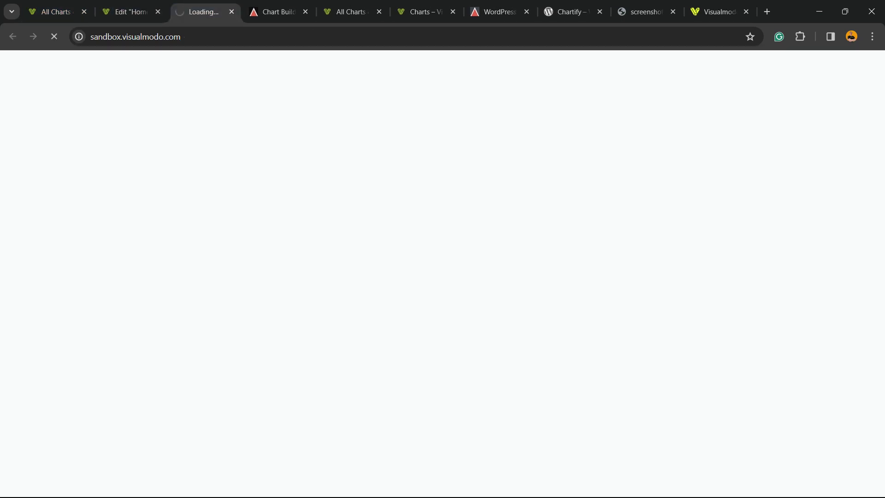
pyautogui.scroll(-15, 442, 277)
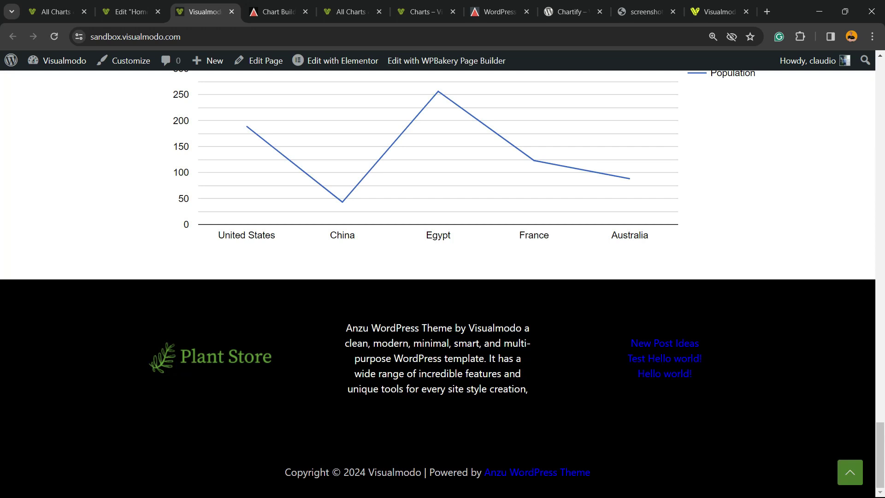
pyautogui.scroll(-3, 442, 277)
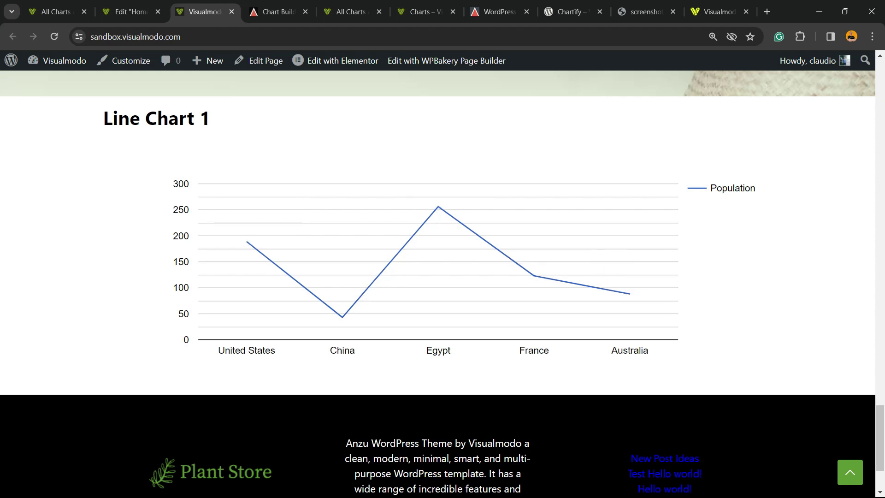
# Return to the first charts list and view it at 125% browser zoom.
pyautogui.click(127, 12)
pyautogui.click(55, 11)
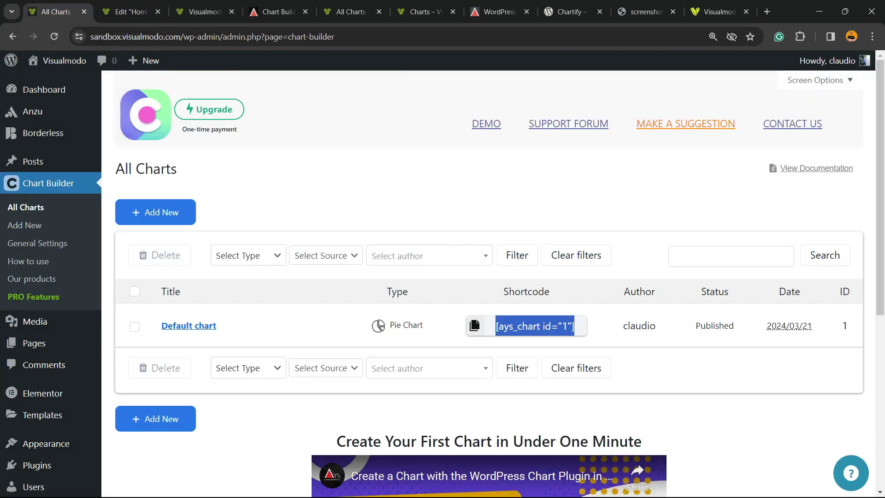
pyautogui.scroll(-3, 304, 251)
pyautogui.scroll(3, 304, 251)
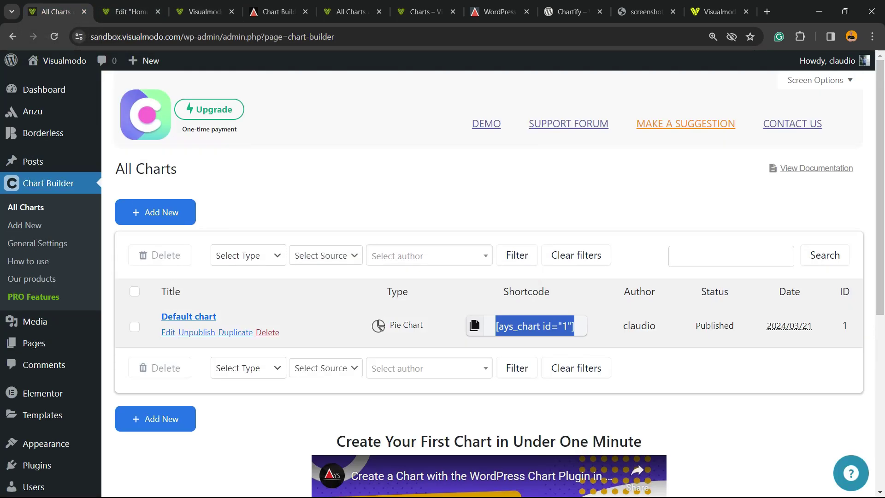
pyautogui.hotkey('ctrl', '+')
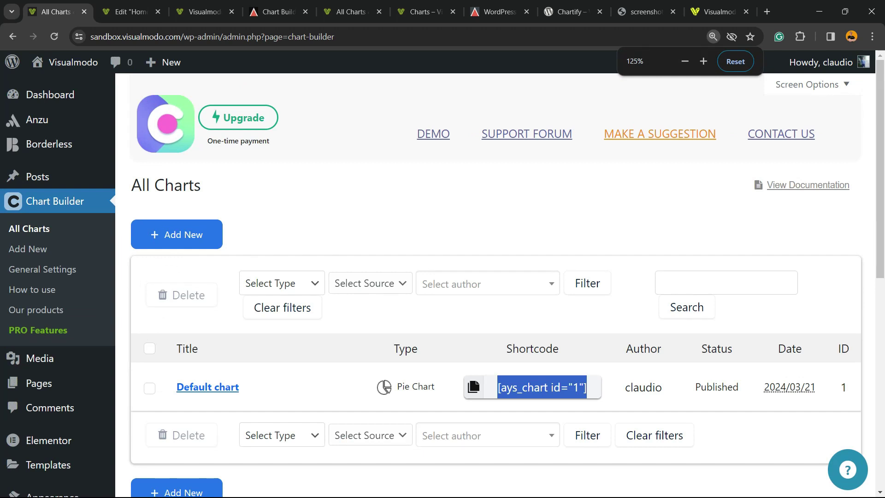
# Open Chart Builder's general settings and review the user role permission options.
pyautogui.click(42, 269)
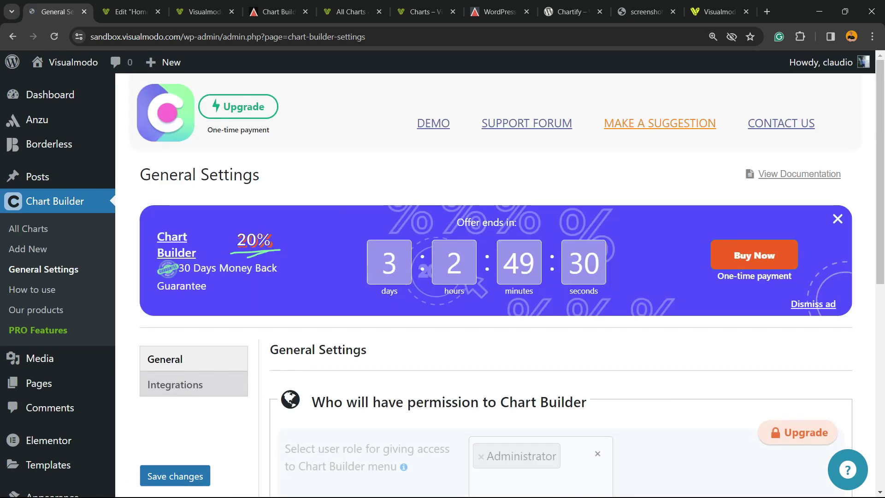
pyautogui.scroll(-2, 495, 276)
pyautogui.scroll(-5, 512, 286)
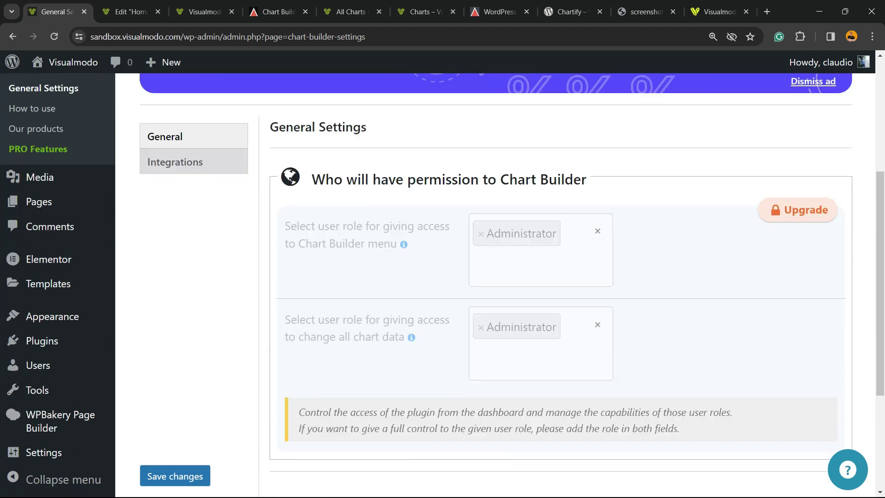
pyautogui.scroll(6, 512, 286)
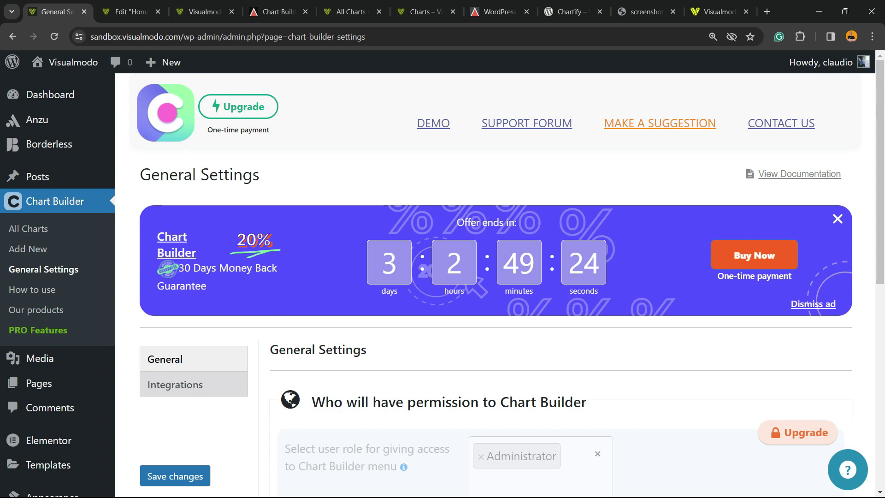
# Show the Integrations settings of Chart Builder and review the Google client ID and secret options.
pyautogui.scroll(-2, 184, 276)
pyautogui.click(175, 269)
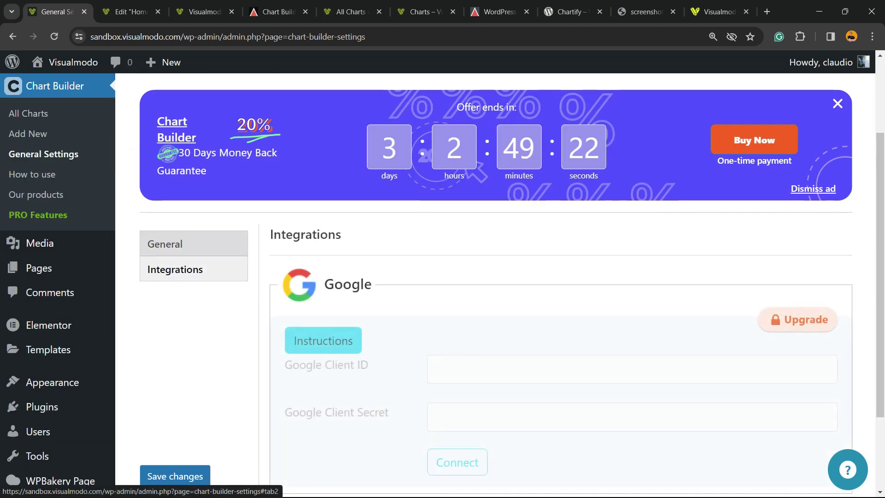
pyautogui.scroll(-2, 185, 276)
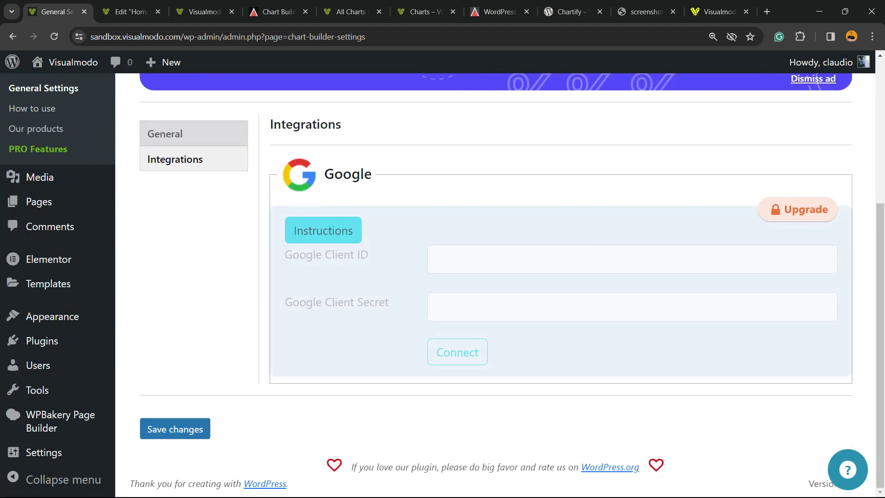
pyautogui.scroll(2, 496, 286)
pyautogui.scroll(-2, 496, 285)
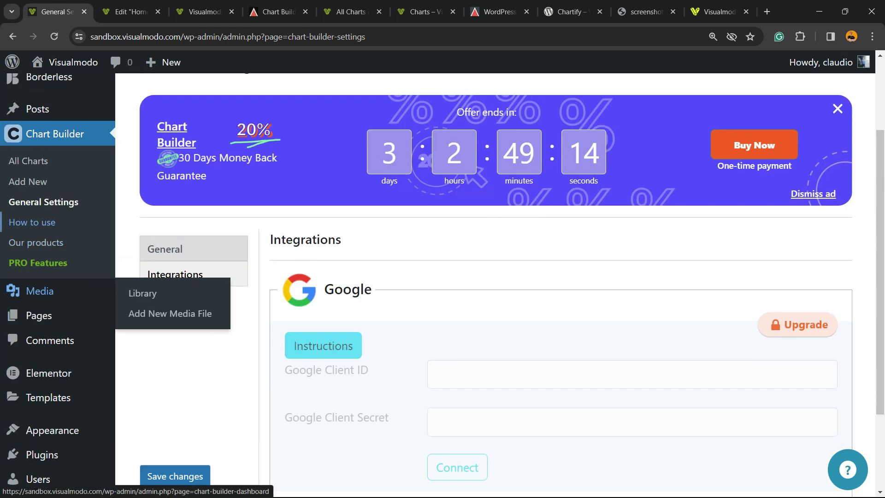
# Open Chart Builder's How to use page and read through the four-step instructions and the community section.
pyautogui.scroll(2, 19, 207)
pyautogui.click(32, 222)
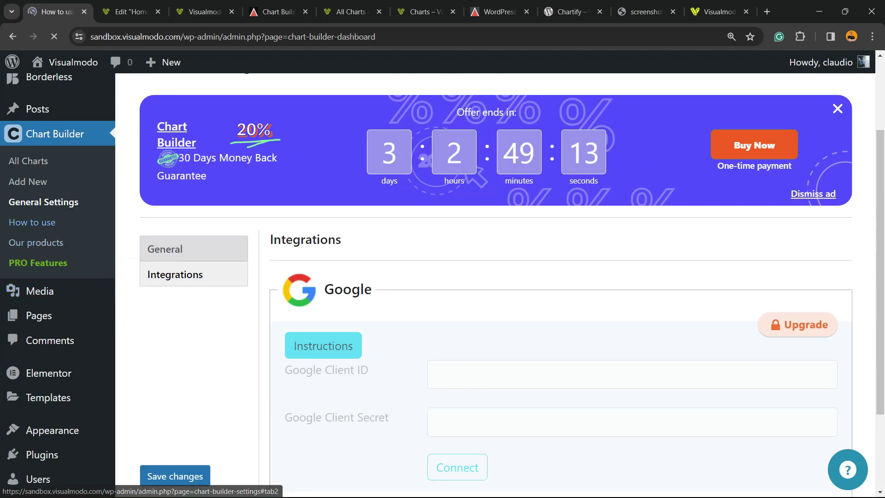
pyautogui.scroll(-10, 495, 286)
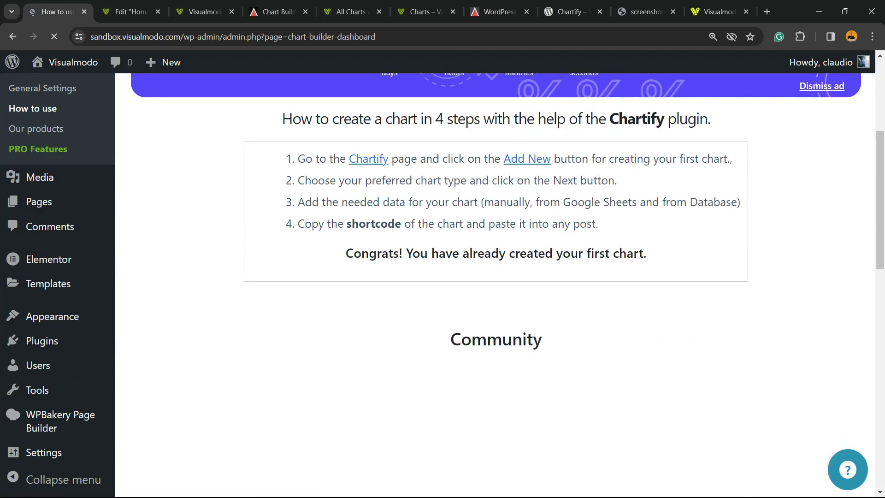
pyautogui.scroll(-4, 496, 286)
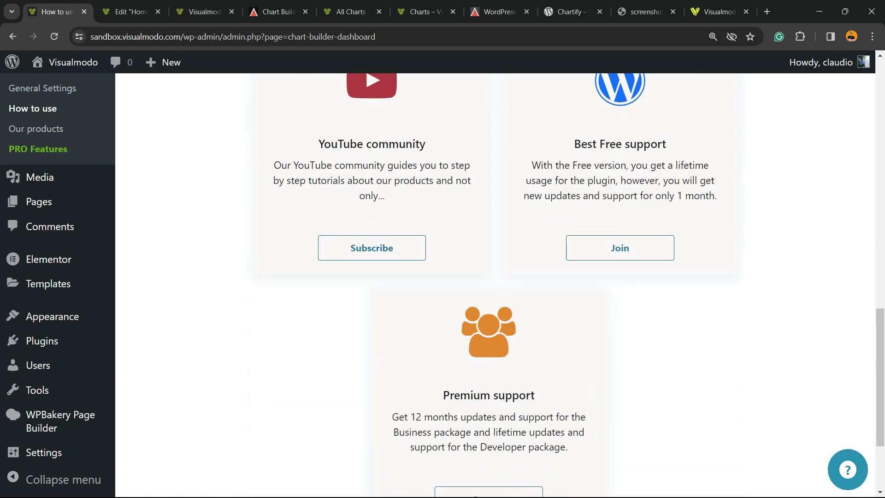
pyautogui.scroll(12, 496, 286)
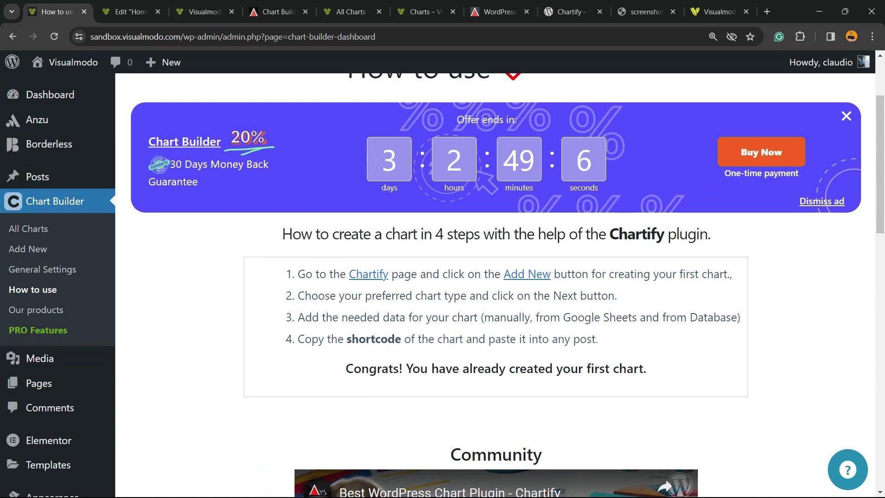
pyautogui.scroll(-6, 496, 286)
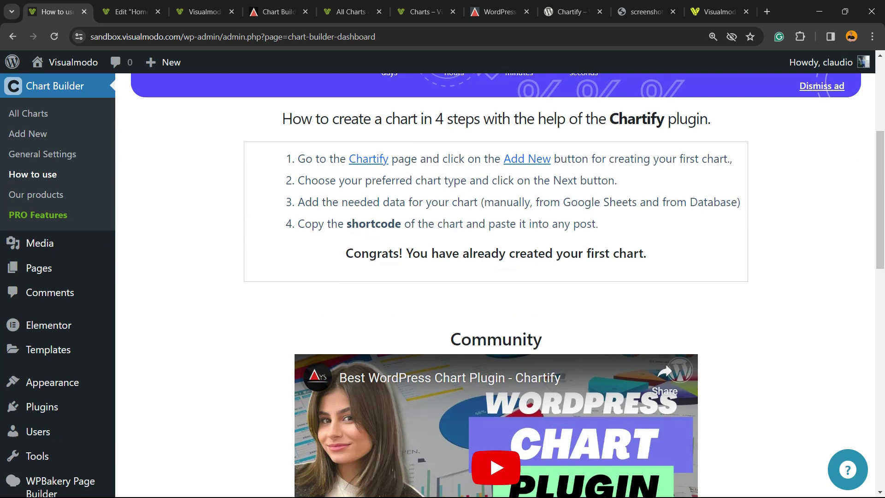
pyautogui.scroll(6, 495, 285)
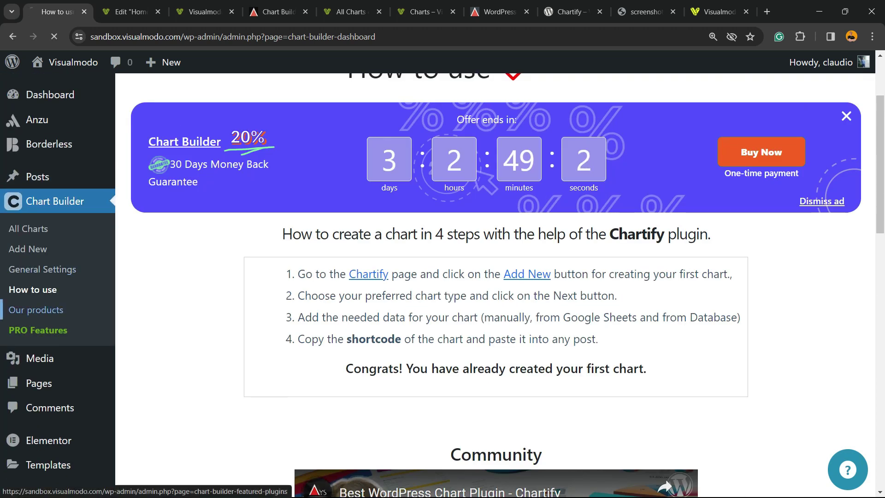
# Open Chart Builder's Our products page and look through the other plugins, including Secure Copy Content Protection and Quiz Maker.
pyautogui.click(36, 309)
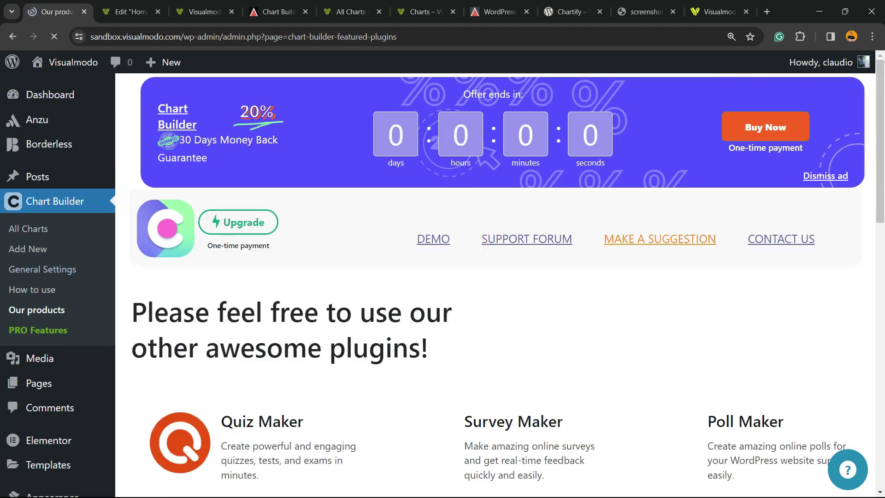
pyautogui.scroll(-5, 496, 285)
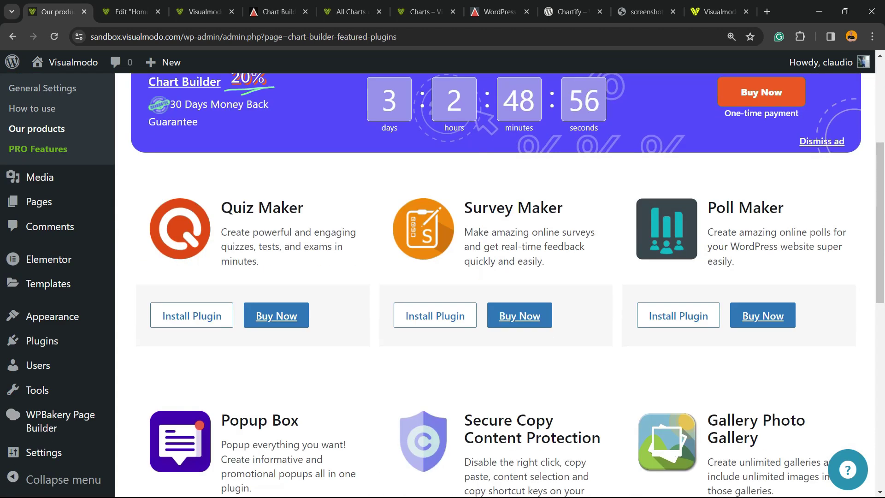
pyautogui.scroll(-3, 495, 285)
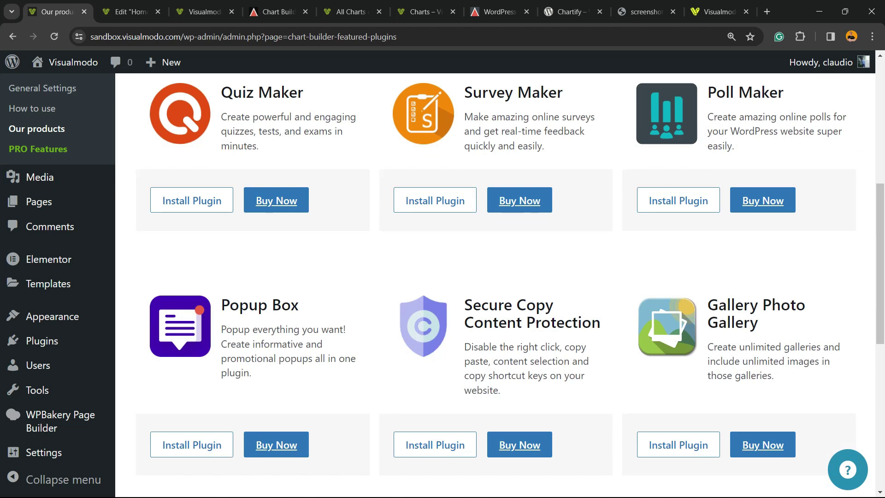
pyautogui.tripleClick(496, 323)
pyautogui.tripleClick(548, 305)
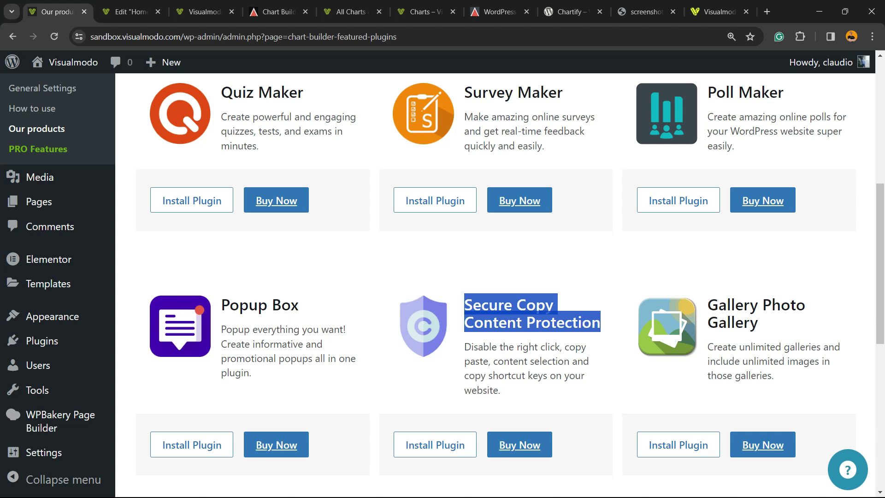
pyautogui.scroll(-5, 496, 284)
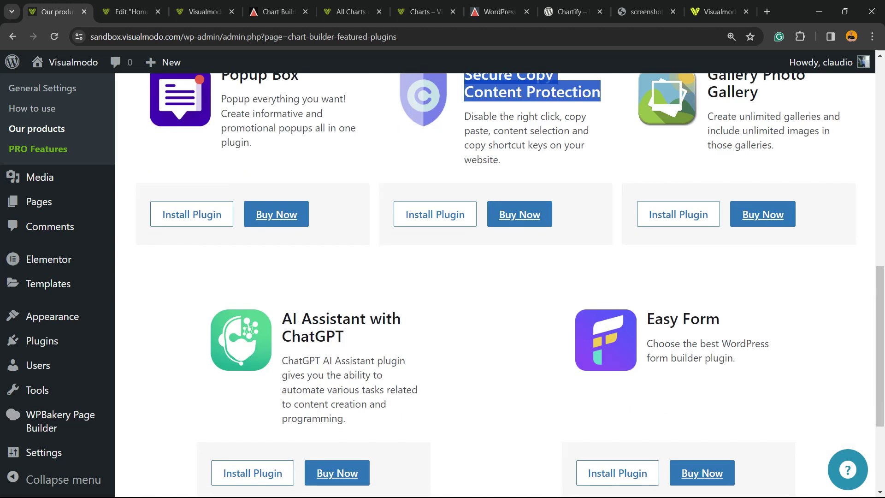
pyautogui.scroll(-4, 496, 284)
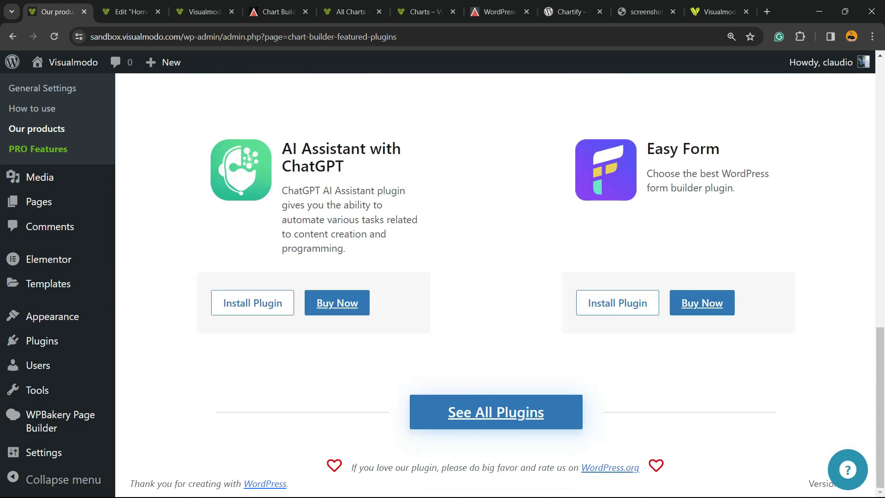
pyautogui.scroll(12, 495, 284)
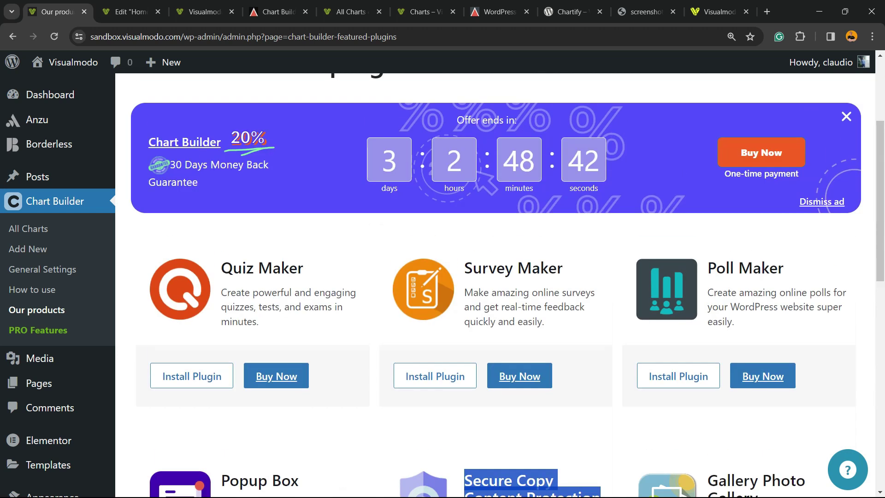
pyautogui.scroll(-3, 496, 284)
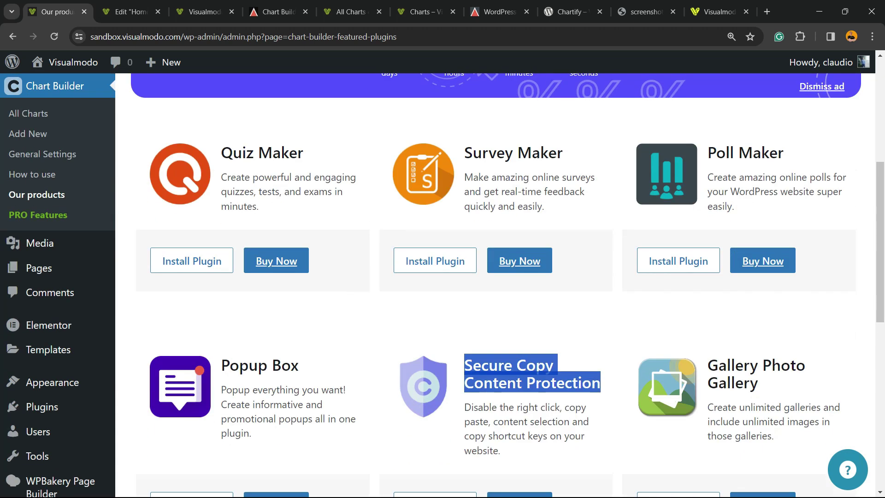
pyautogui.doubleClick(237, 153)
pyautogui.doubleClick(237, 152)
pyautogui.doubleClick(237, 153)
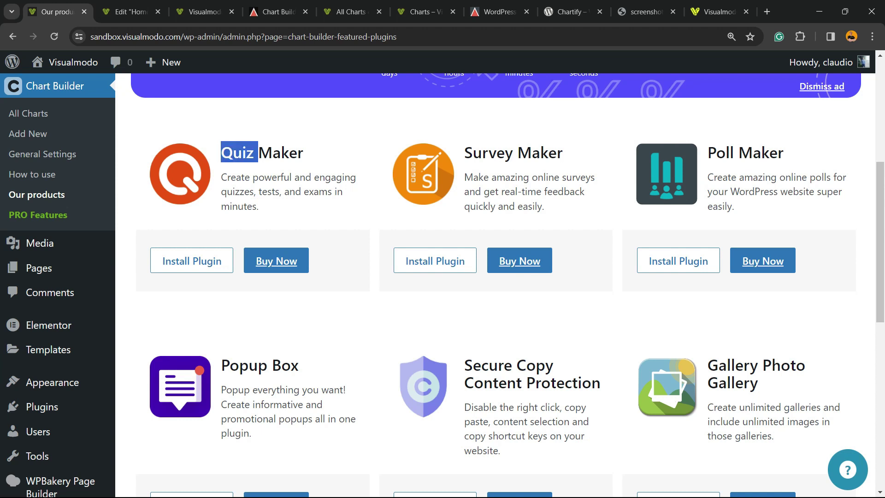
# Open Chart Builder's PRO Features page and review the Business plan's price, supported sites and update period.
pyautogui.scroll(3, 495, 283)
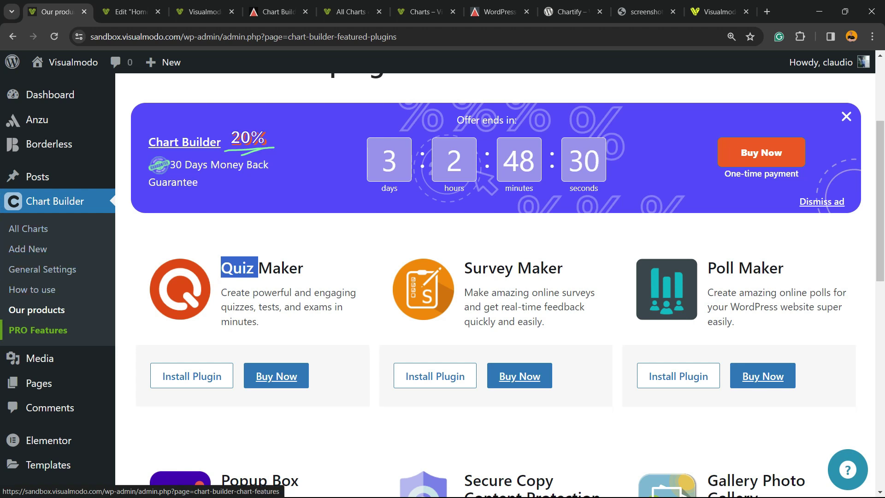
pyautogui.click(37, 330)
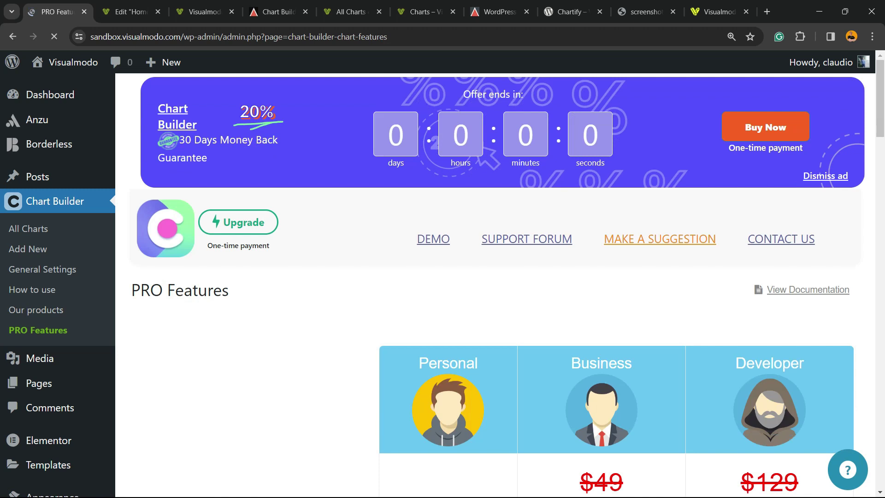
pyautogui.scroll(-3, 495, 286)
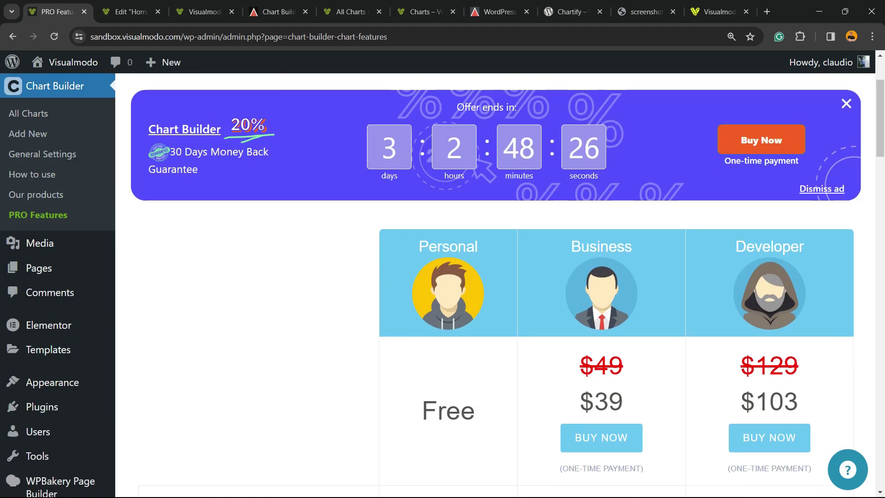
pyautogui.scroll(-3, 496, 285)
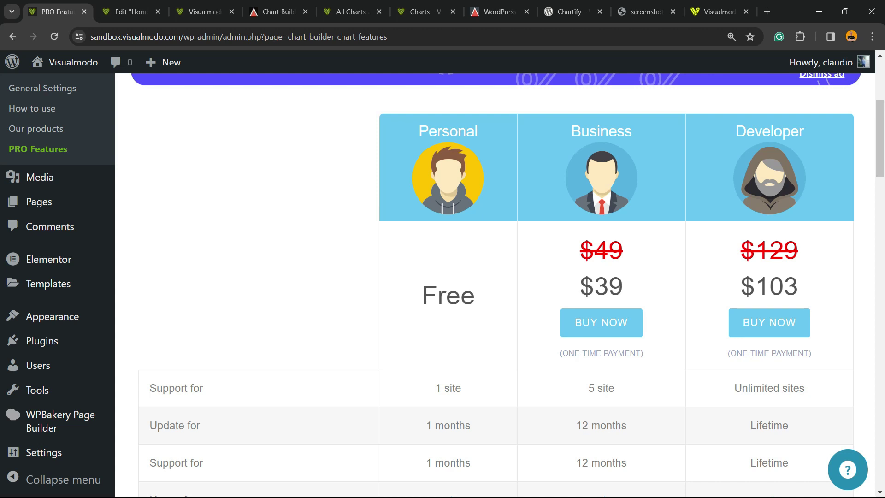
pyautogui.moveTo(588, 388); pyautogui.dragTo(614, 388)
pyautogui.moveTo(576, 425); pyautogui.dragTo(626, 426)
pyautogui.scroll(-3, 507, 286)
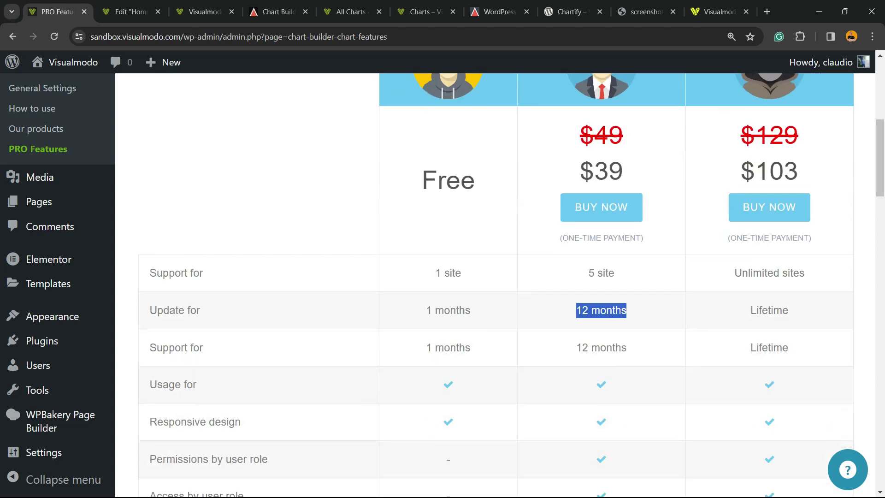
pyautogui.scroll(3, 507, 285)
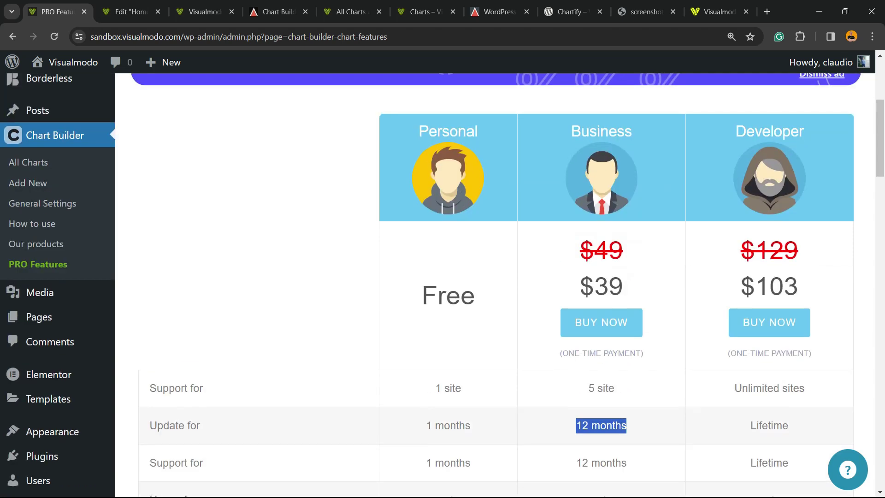
# Review the Developer plan's column in the PRO Features comparison table, including its site, update and support terms.
pyautogui.doubleClick(769, 131)
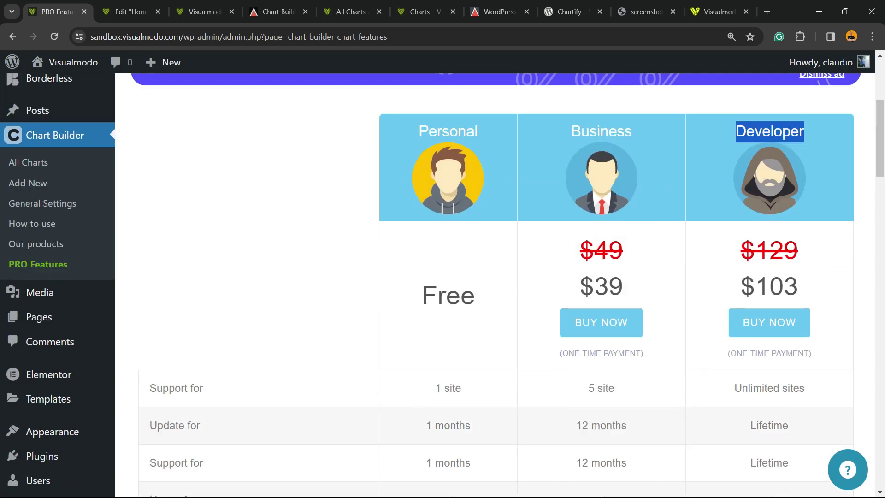
pyautogui.scroll(-3, 495, 285)
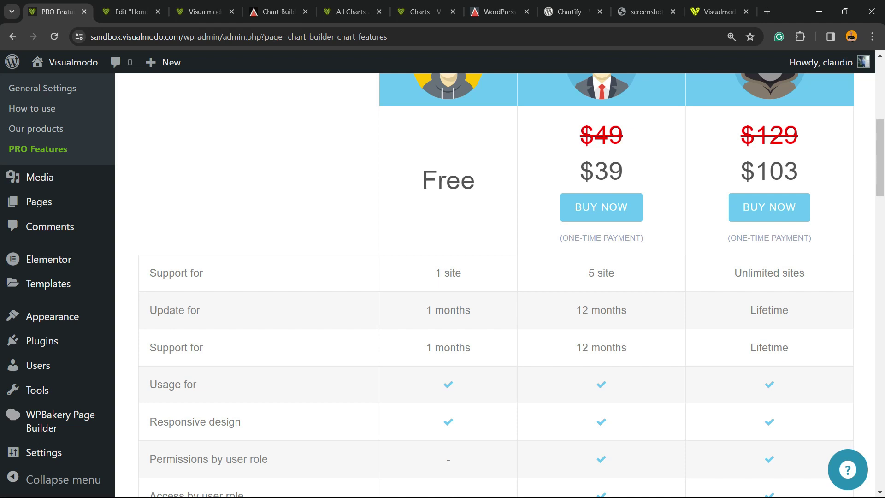
pyautogui.scroll(3, 495, 285)
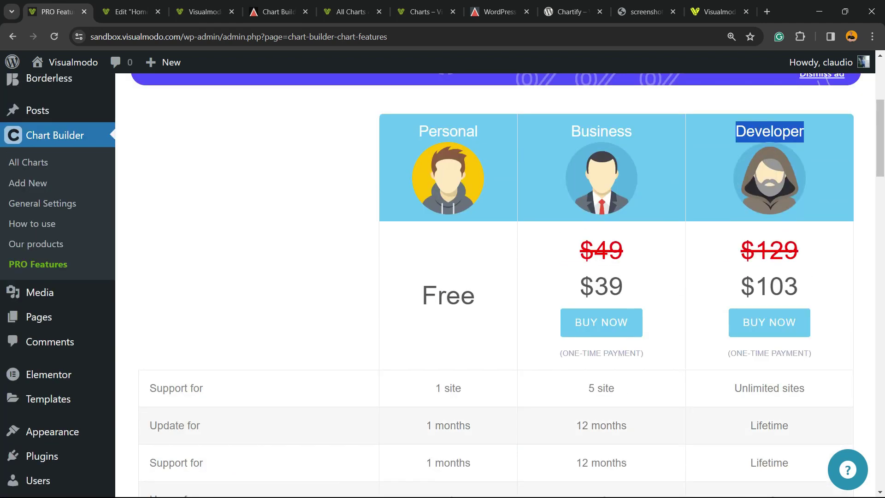
pyautogui.scroll(-6, 496, 286)
pyautogui.scroll(6, 495, 286)
pyautogui.click(276, 12)
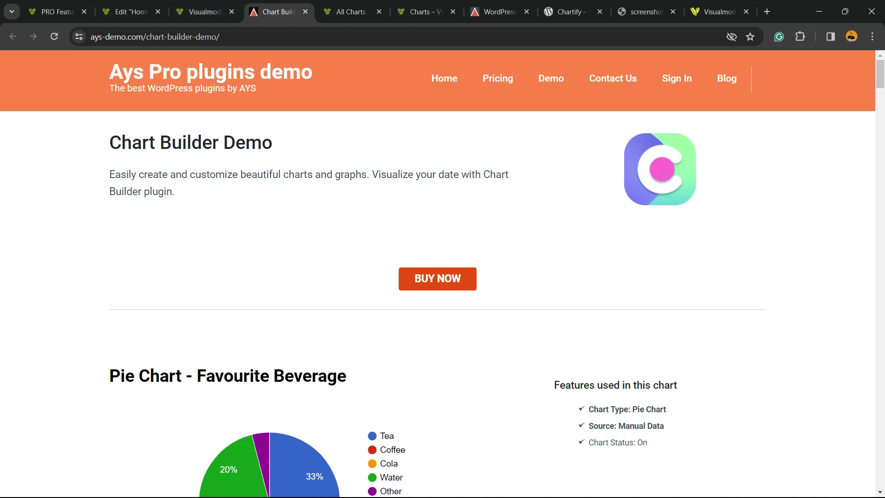
pyautogui.click(130, 12)
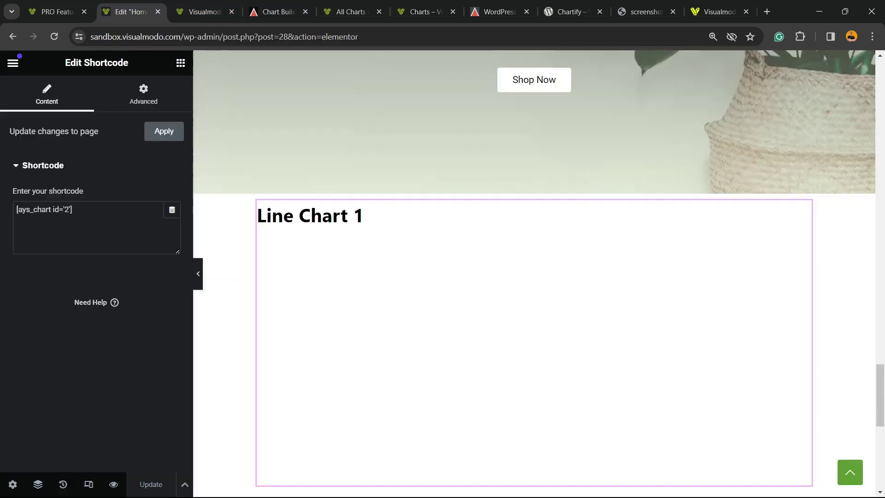
pyautogui.click(277, 12)
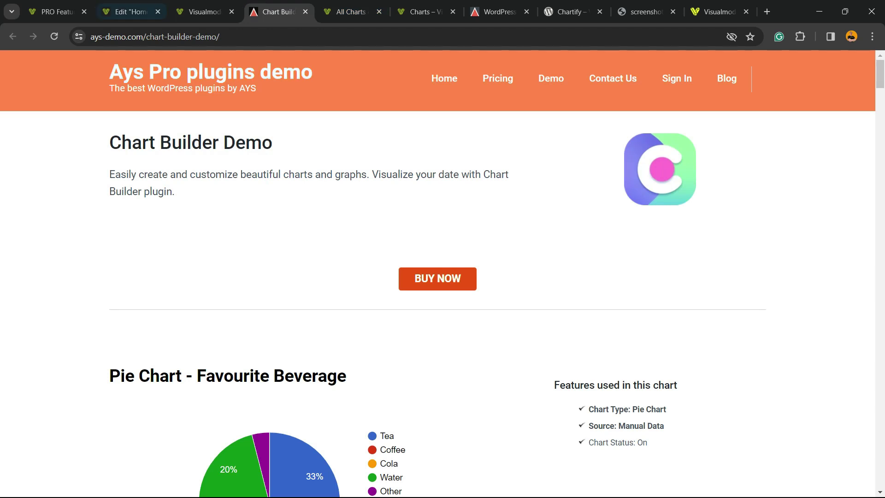
pyautogui.click(203, 11)
pyautogui.click(130, 12)
pyautogui.click(58, 12)
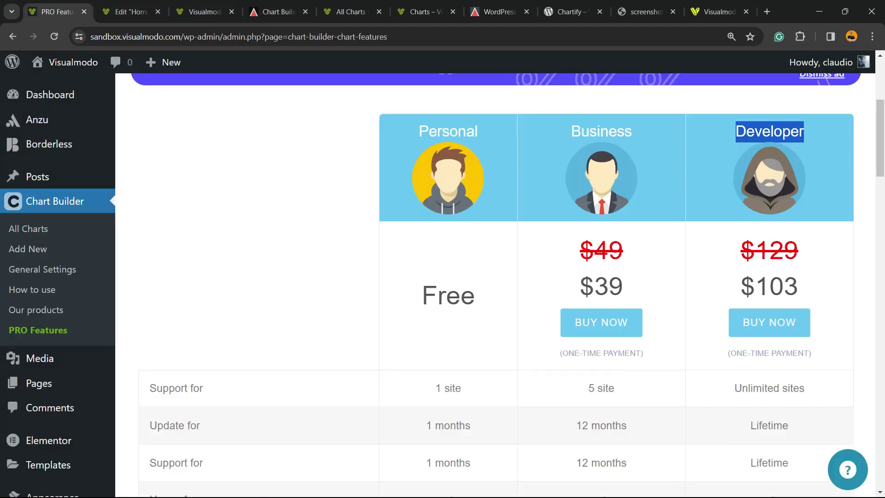
# Open the Developer plan's purchase link and review the charts, settings and data sources highlights on the Chartify product page.
pyautogui.scroll(-6, 500, 285)
pyautogui.scroll(6, 500, 285)
pyautogui.click(769, 322)
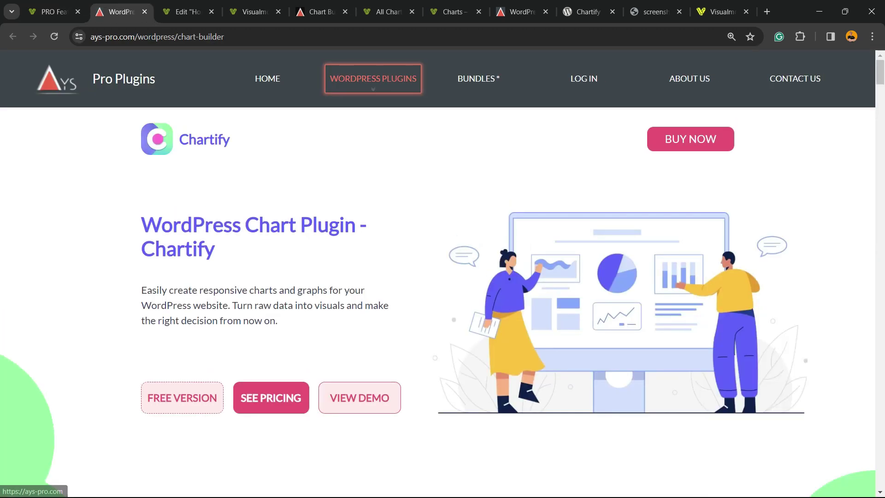
pyautogui.scroll(-6, 437, 272)
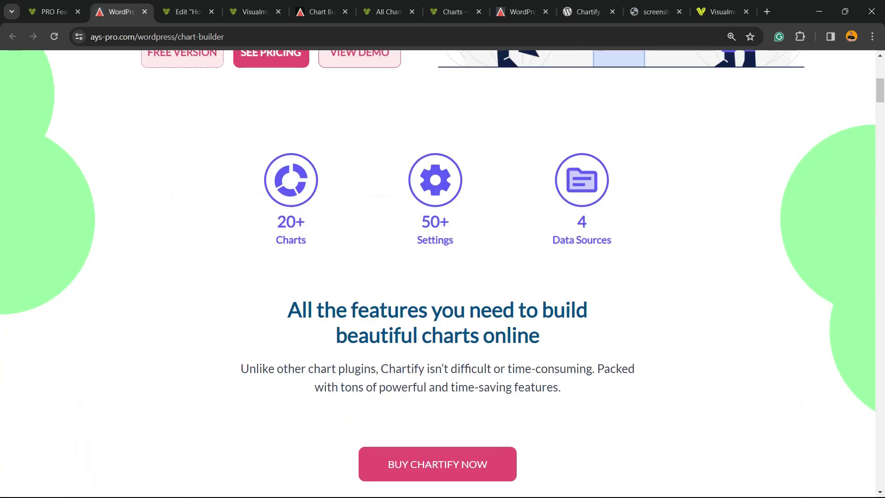
pyautogui.moveTo(277, 214); pyautogui.dragTo(322, 310)
pyautogui.click(322, 310)
pyautogui.moveTo(421, 215); pyautogui.dragTo(453, 242)
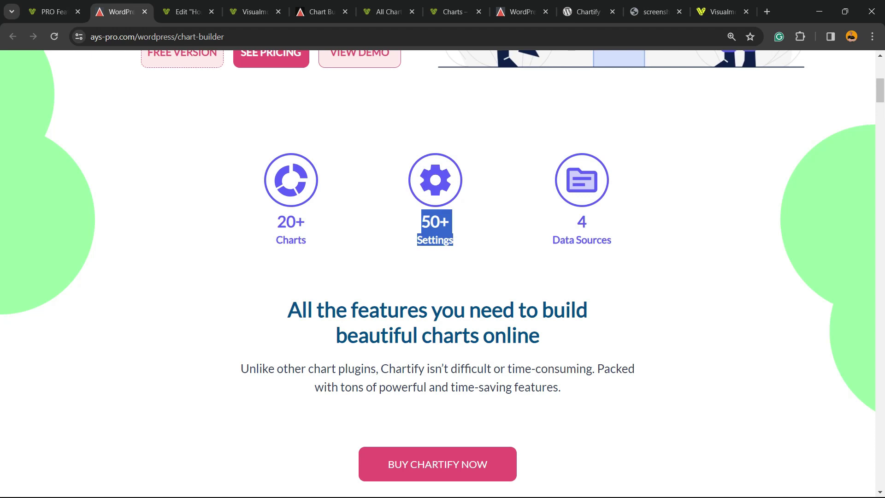
pyautogui.moveTo(576, 215); pyautogui.dragTo(611, 243)
# Look through the Chartify product page's features, chart types and customer reviews.
pyautogui.scroll(-20, 438, 272)
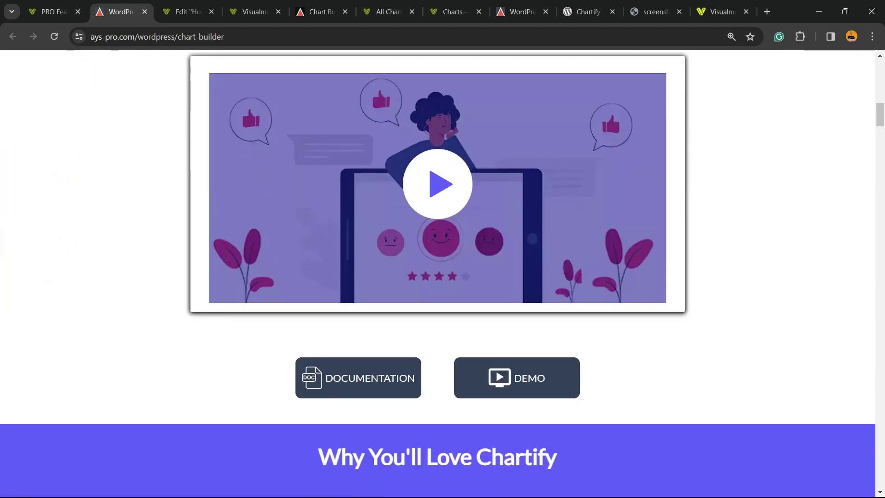
pyautogui.scroll(-20, 438, 272)
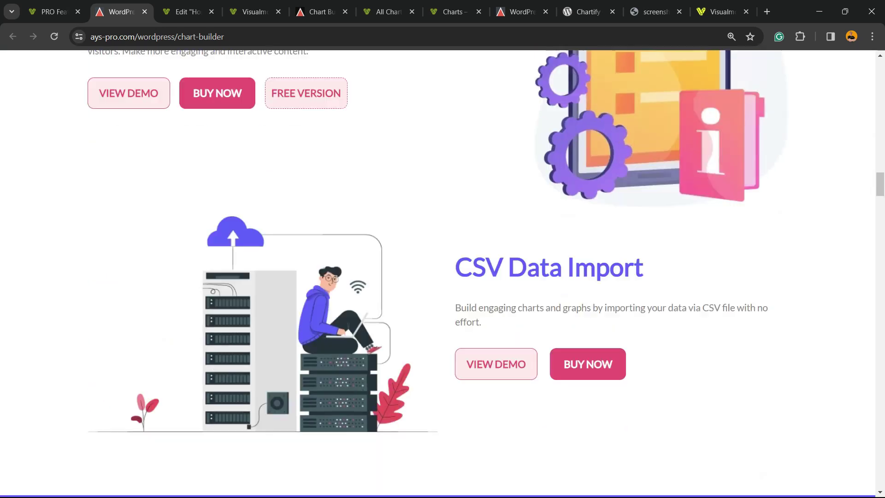
pyautogui.scroll(-20, 438, 272)
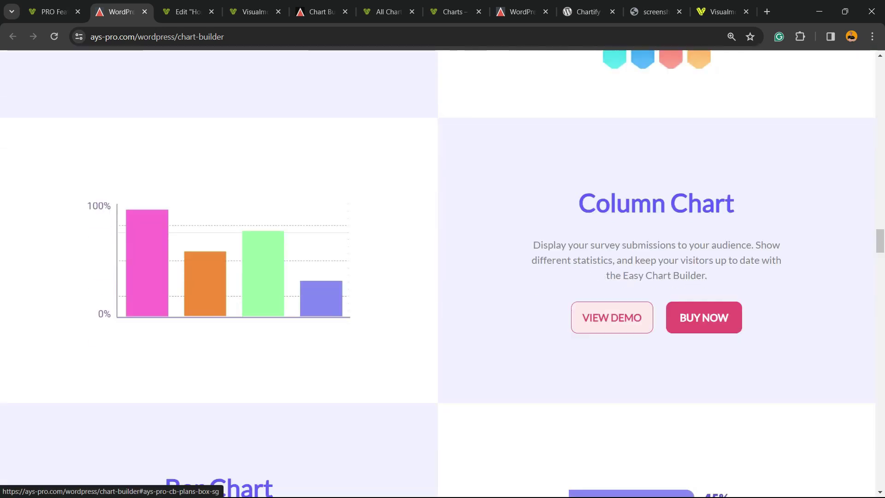
pyautogui.scroll(-20, 438, 272)
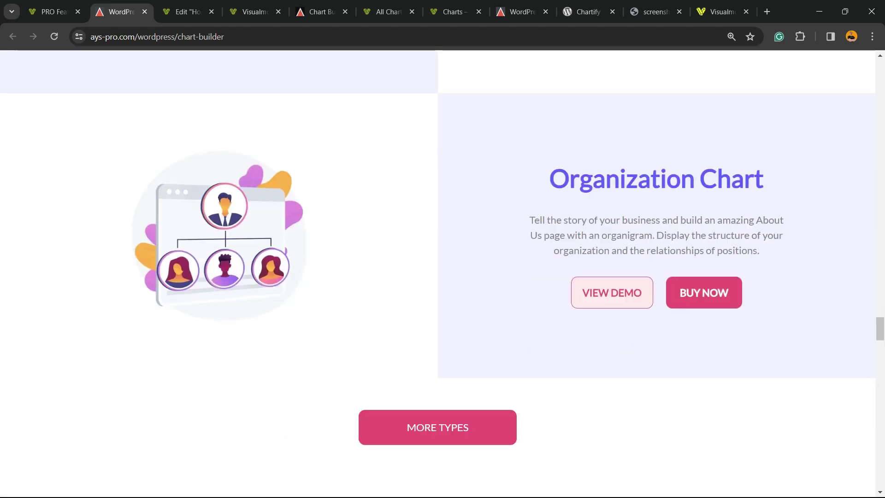
pyautogui.scroll(-4, 438, 272)
pyautogui.scroll(2, 438, 272)
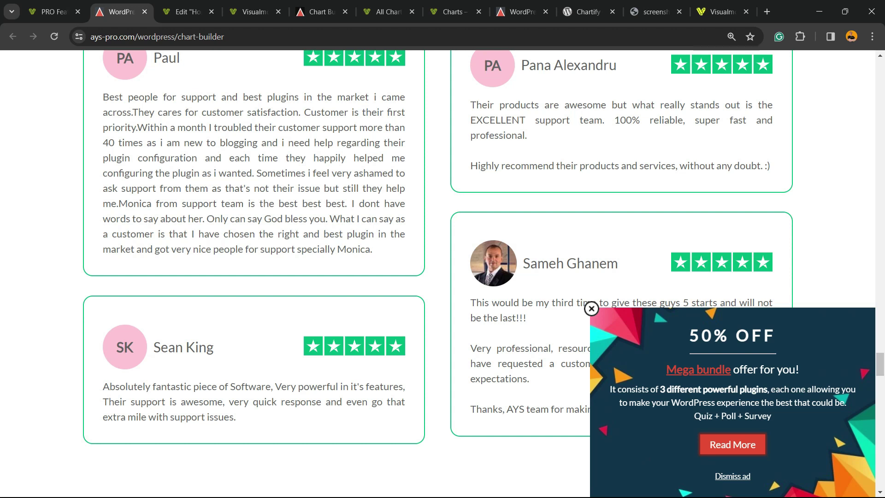
# Compare the Business and Developer plans' usage, update, support and website limits, and look over the money-back guarantee.
pyautogui.scroll(-8, 438, 272)
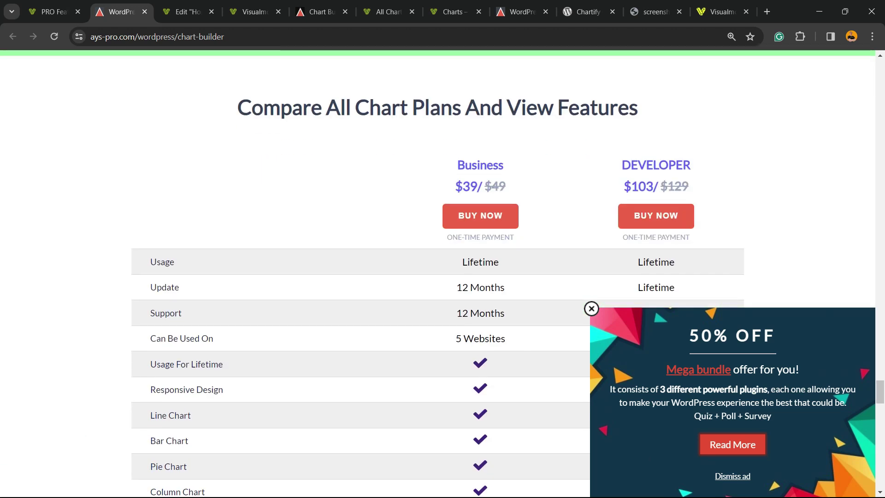
pyautogui.moveTo(462, 261); pyautogui.dragTo(677, 338)
pyautogui.click(678, 339)
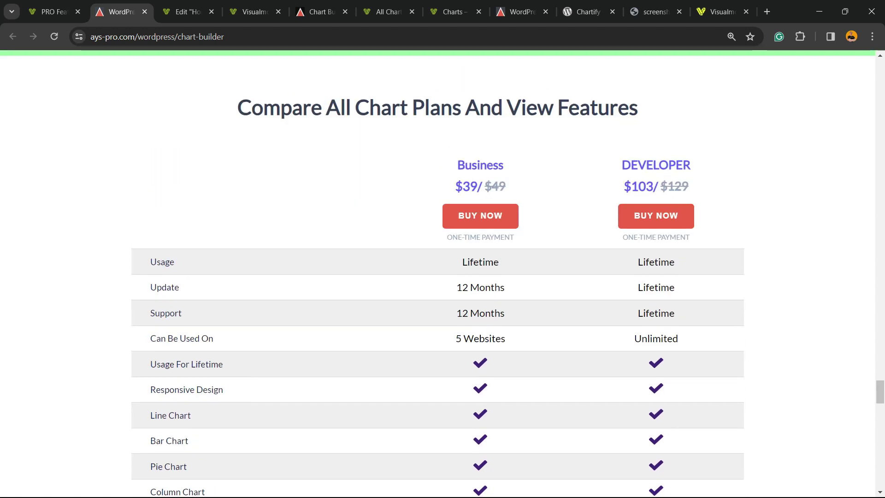
pyautogui.scroll(5, 438, 272)
pyautogui.scroll(2, 437, 272)
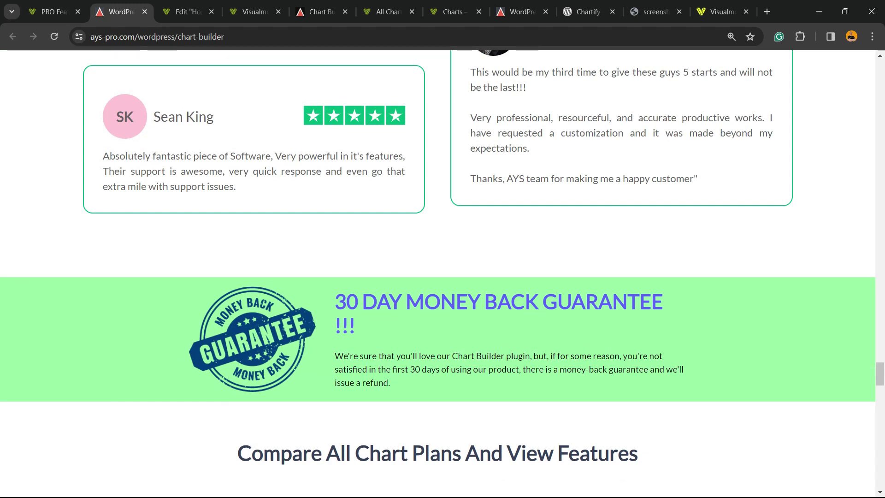
pyautogui.scroll(15, 437, 272)
pyautogui.scroll(20, 438, 272)
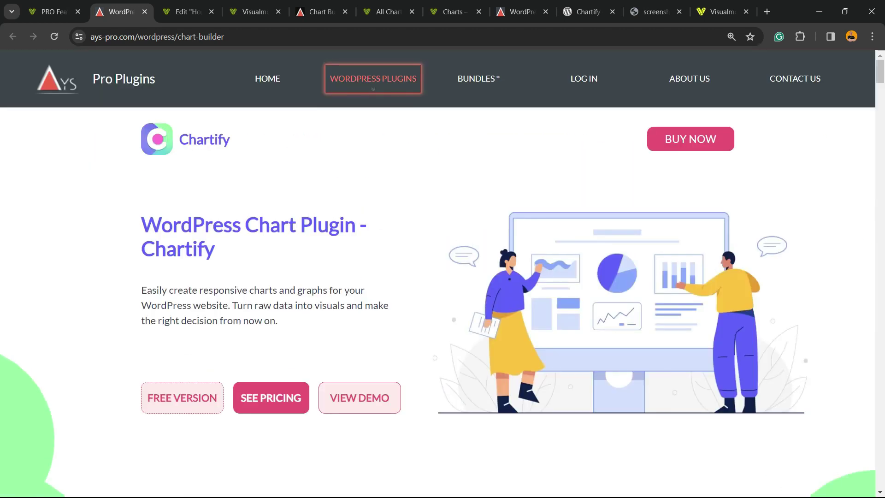
# Return to the live Visualmodo home page and view the embedded Line Chart 1.
pyautogui.click(53, 11)
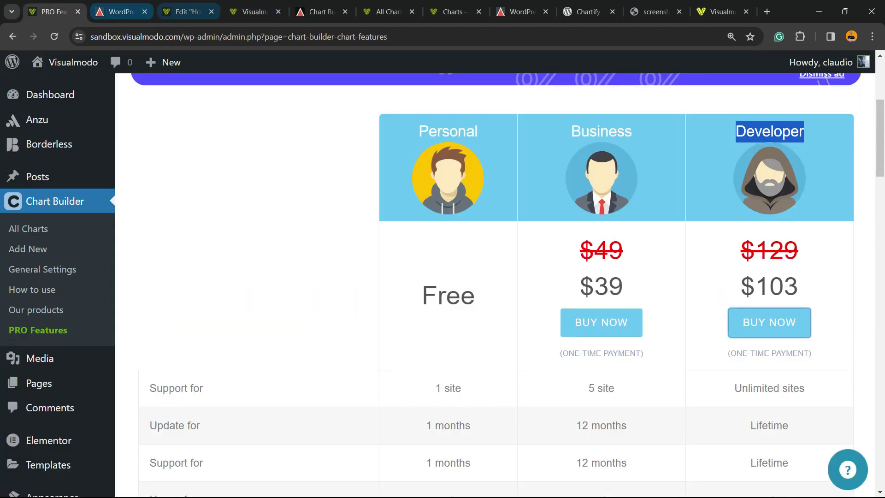
pyautogui.click(186, 12)
pyautogui.click(254, 11)
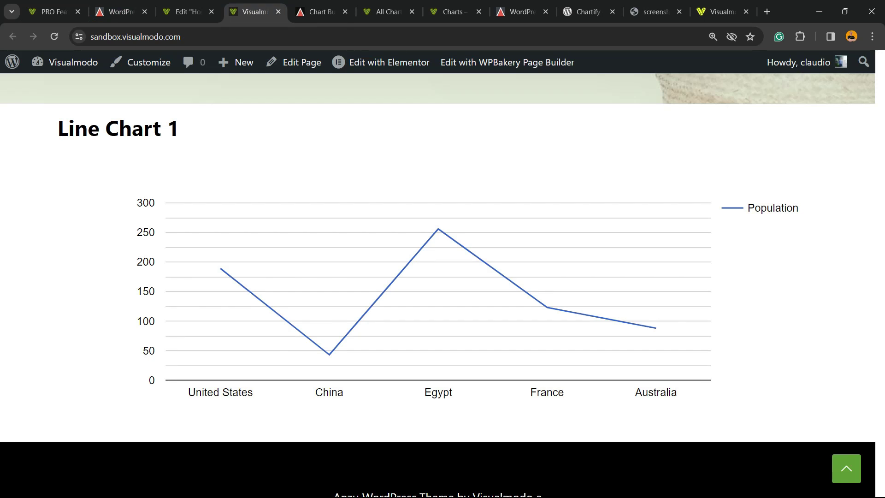
pyautogui.scroll(3, 438, 272)
pyautogui.scroll(-3, 437, 272)
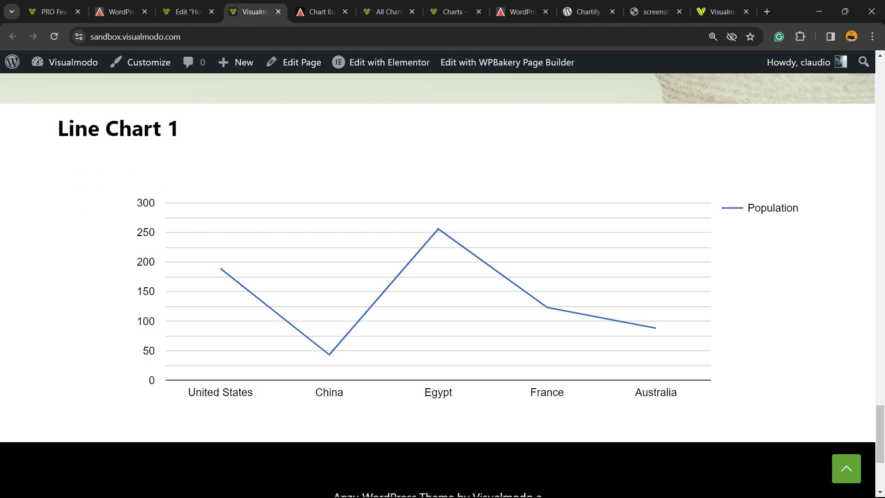